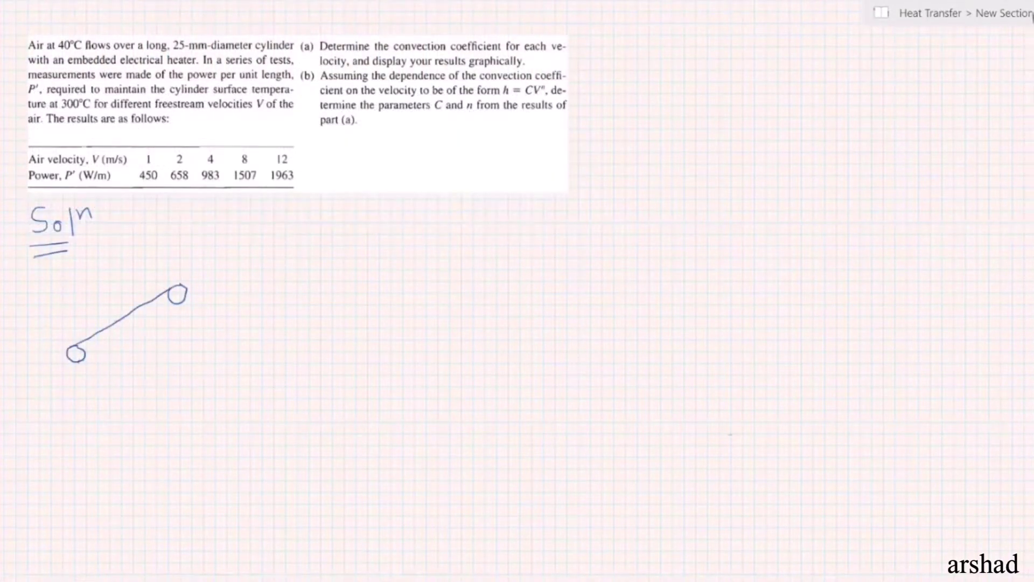
Complete the cylinder outline, add diameter arrows at its end, and draw three wavy airflow lines.
drag(80, 359, 181, 303)
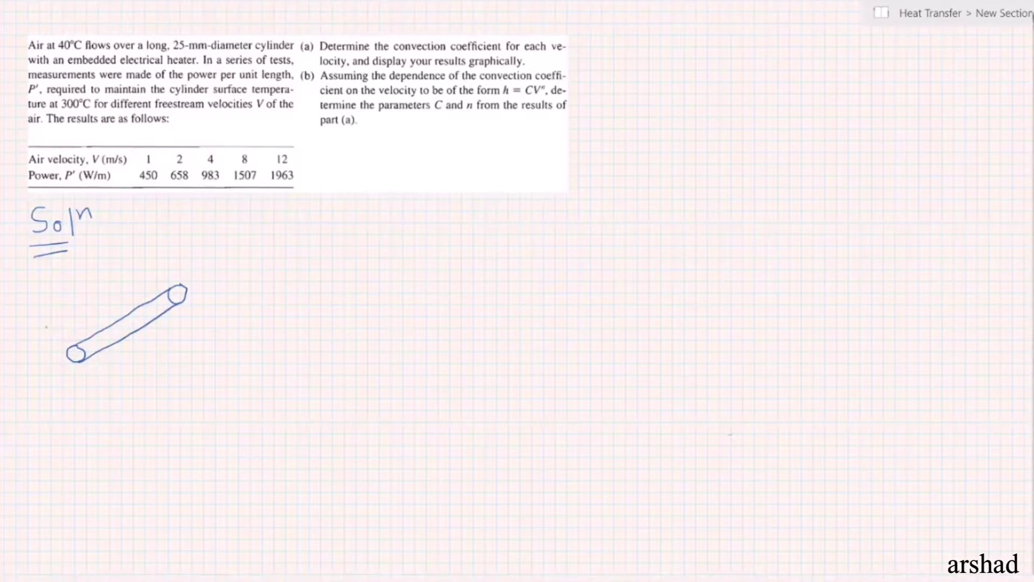
mouse_move(56, 322)
mouse_down()
mouse_move(90, 381)
mouse_move(81, 364)
mouse_move(95, 369)
mouse_up()
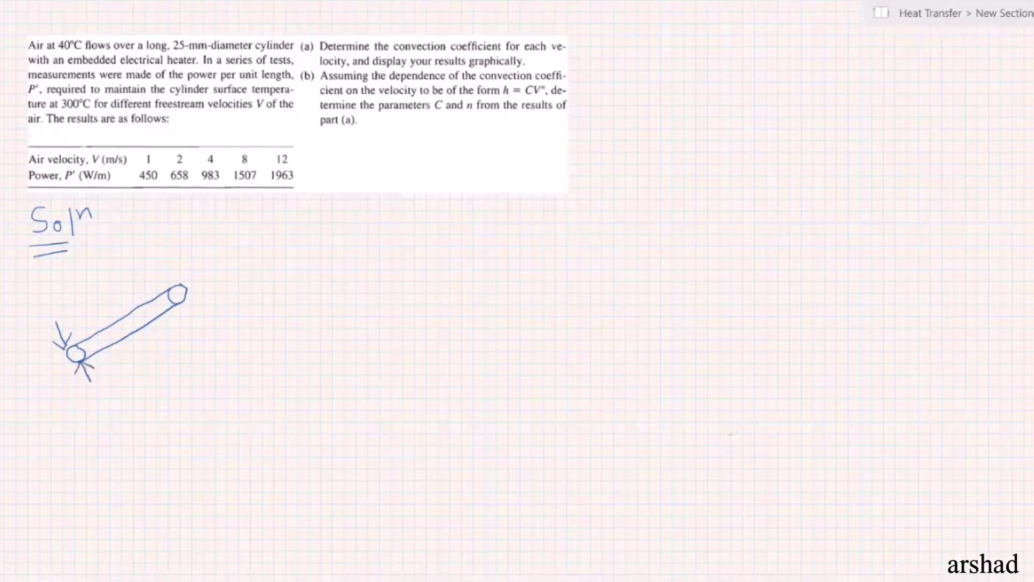
mouse_move(82, 408)
mouse_down()
mouse_move(160, 399)
mouse_move(154, 407)
mouse_move(229, 410)
mouse_up()
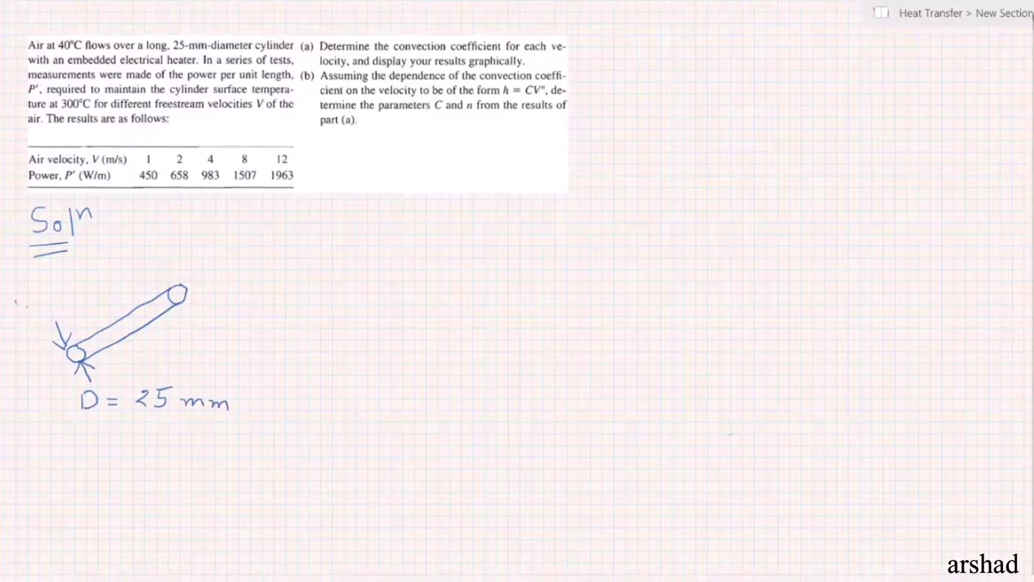
drag(14, 302, 206, 287)
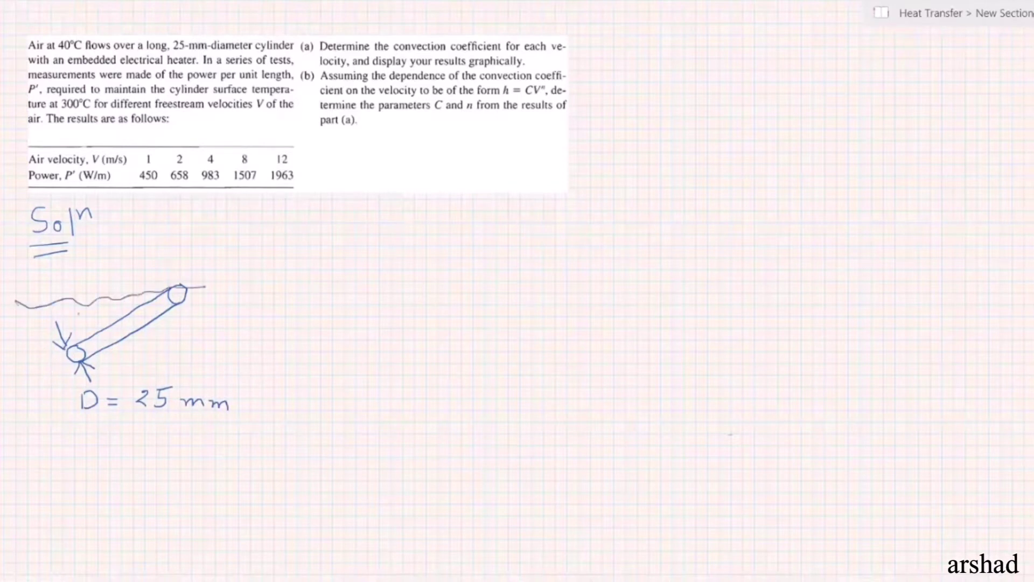
drag(24, 322, 198, 311)
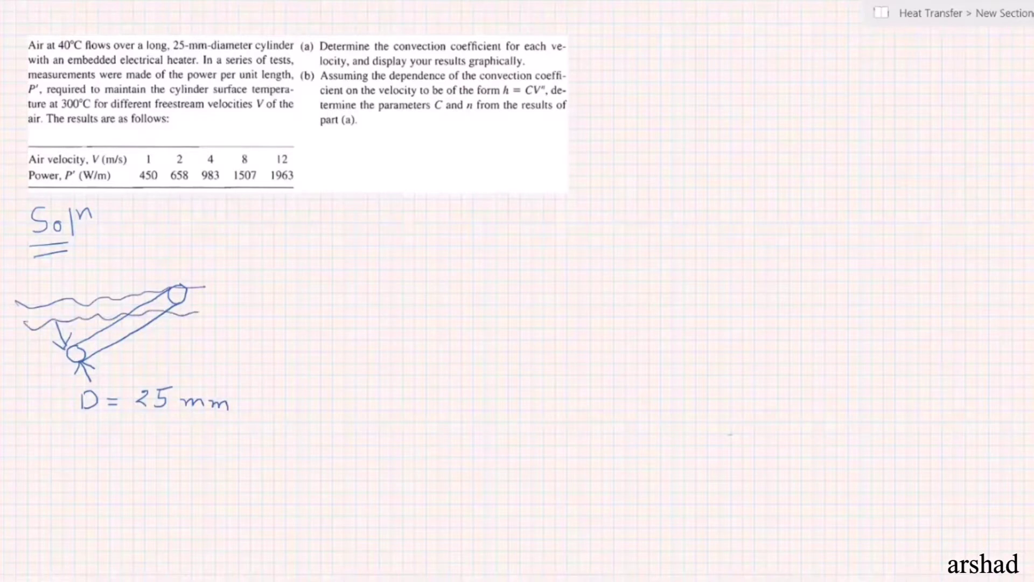
mouse_move(36, 345)
mouse_down()
mouse_move(178, 335)
mouse_move(200, 336)
mouse_move(191, 348)
mouse_move(215, 353)
mouse_move(238, 341)
mouse_up()
Write the free-stream temperature 40°C and start the surface temperature label Ts = with an arrow.
drag(225, 350, 262, 347)
mouse_move(259, 339)
mouse_down()
mouse_move(259, 353)
mouse_move(278, 350)
mouse_move(280, 338)
mouse_up()
drag(290, 330, 291, 336)
drag(318, 337, 320, 350)
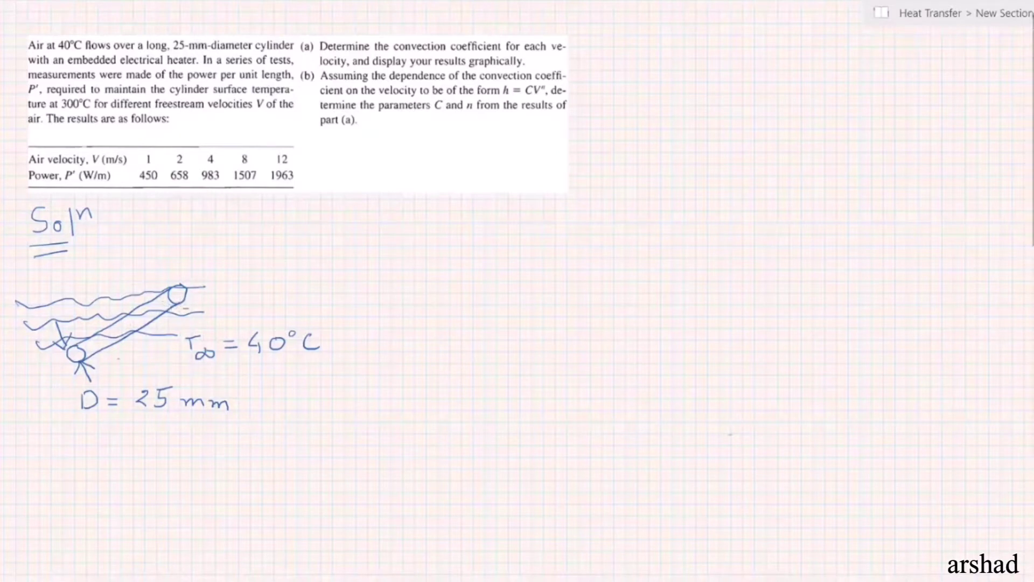
drag(105, 348, 115, 364)
mouse_move(126, 358)
mouse_down()
mouse_move(138, 357)
mouse_move(144, 374)
mouse_move(162, 365)
mouse_up()
drag(155, 369, 248, 374)
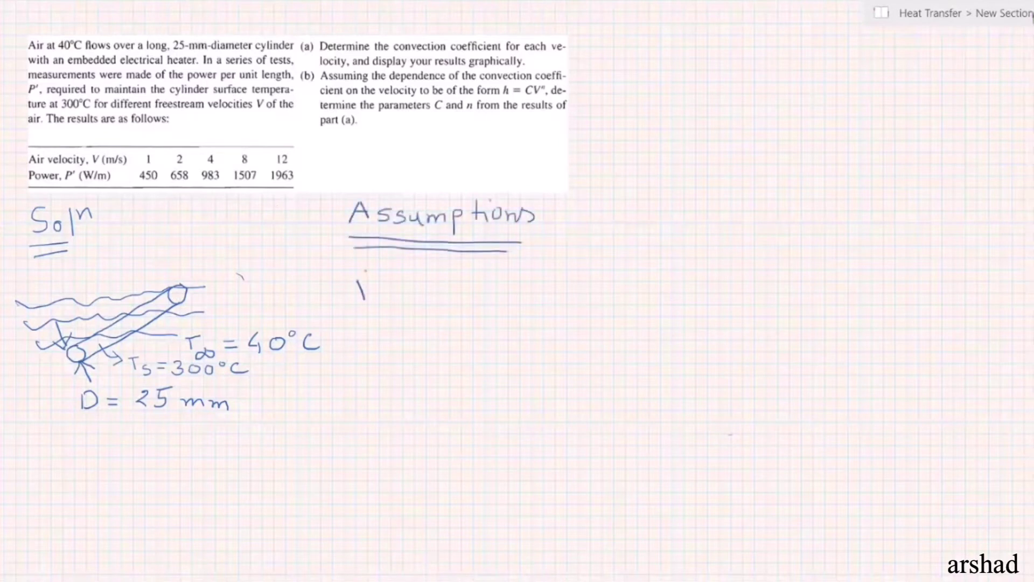
Write assumption 1) Steady state under the Assumptions heading.
drag(370, 273, 365, 308)
mouse_move(410, 274)
mouse_down()
mouse_move(397, 290)
mouse_move(475, 292)
mouse_up()
mouse_move(481, 280)
mouse_down()
mouse_move(483, 303)
mouse_move(569, 293)
mouse_up()
drag(574, 285, 592, 291)
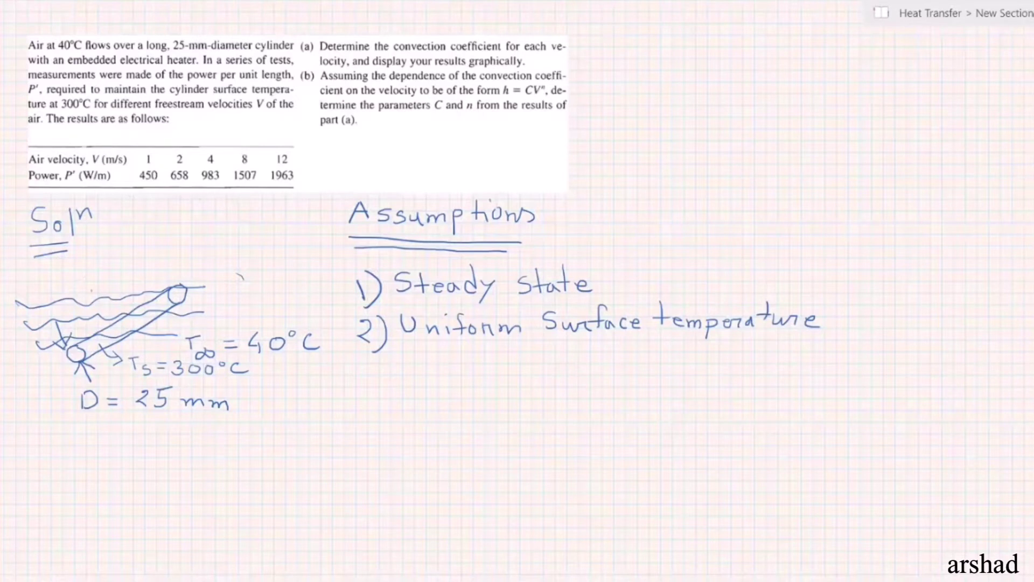
Mark the air velocity V above the cylinder and add two heater marks inside it.
drag(83, 276, 95, 273)
drag(86, 278, 111, 268)
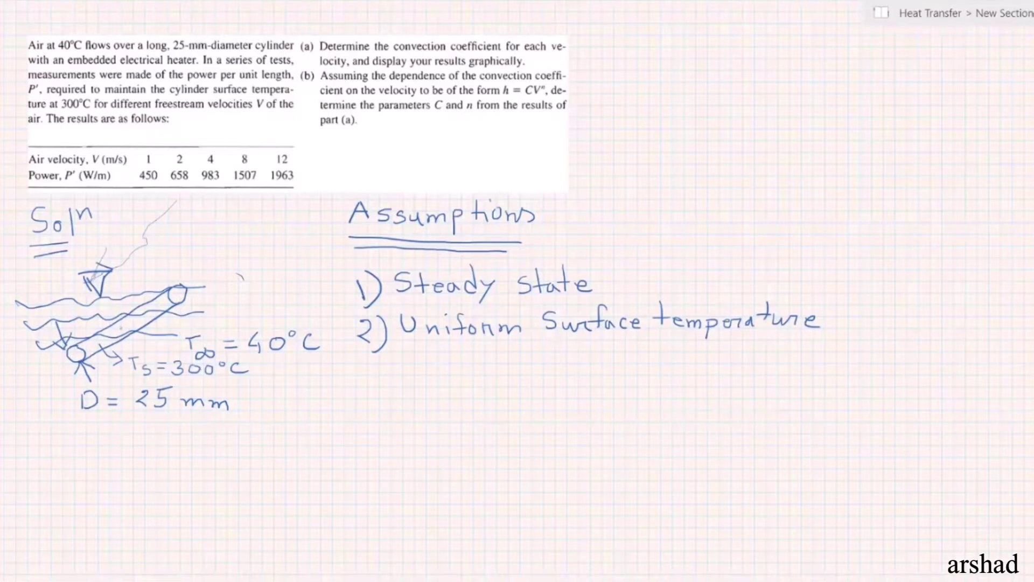
drag(142, 323, 164, 299)
drag(93, 349, 98, 343)
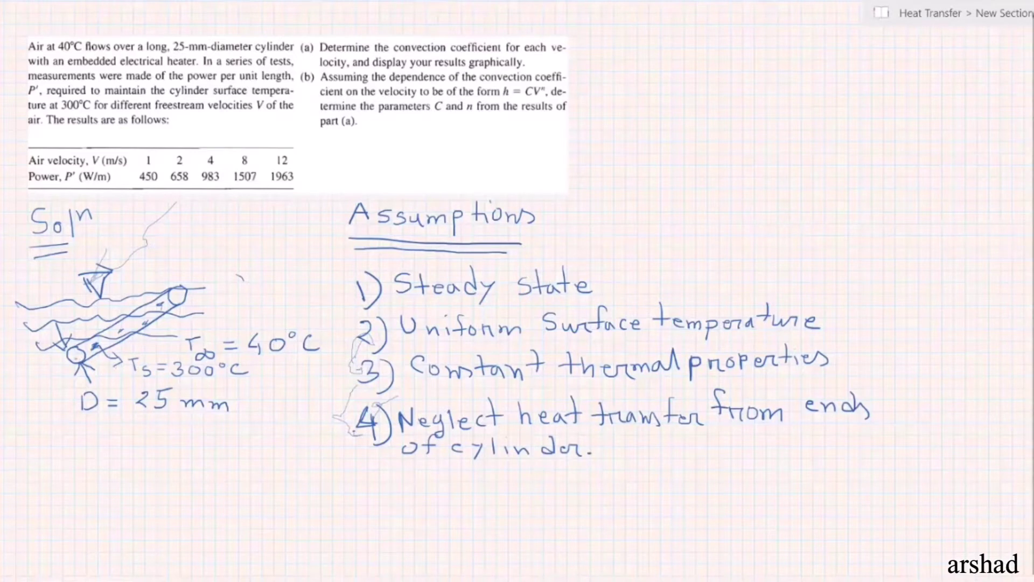
Shade both cylinder end circles, write assumption 5 (radiation & conduction HT neglected), and number item 6.
drag(73, 350, 80, 361)
drag(174, 289, 182, 301)
mouse_move(361, 471)
mouse_down()
mouse_move(348, 492)
mouse_move(361, 493)
mouse_up()
mouse_move(395, 473)
mouse_down()
mouse_move(394, 488)
mouse_move(399, 479)
mouse_move(405, 489)
mouse_up()
drag(418, 478, 423, 488)
drag(432, 465, 438, 487)
drag(450, 478, 453, 488)
mouse_move(457, 464)
mouse_down()
mouse_move(459, 488)
mouse_move(491, 489)
mouse_up()
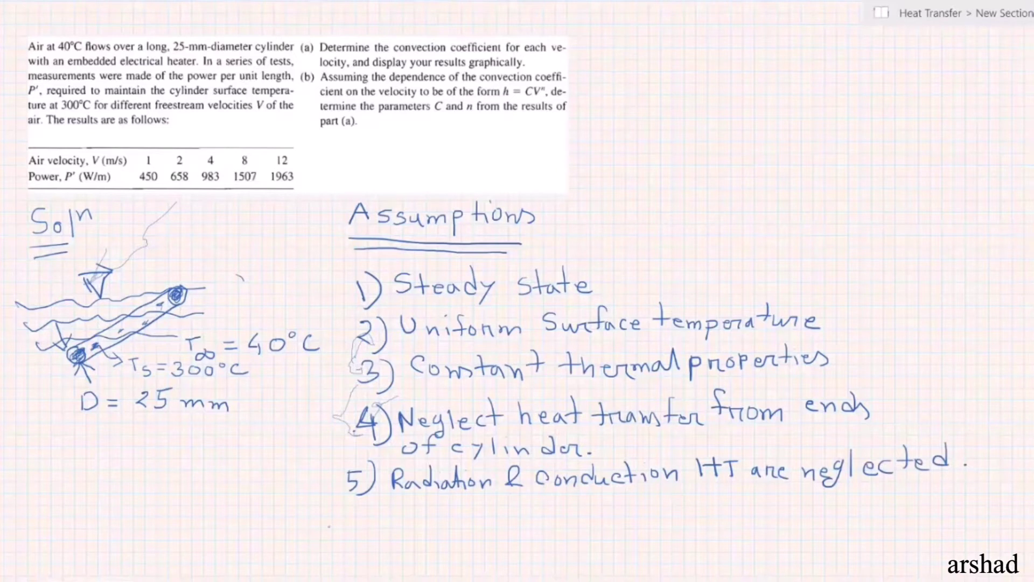
drag(366, 505, 356, 517)
drag(368, 504, 366, 538)
Write the first line of assumption 6: 'All the electrical power generated is'.
mouse_move(380, 526)
mouse_down()
mouse_move(387, 508)
mouse_move(395, 516)
mouse_up()
mouse_move(403, 505)
mouse_down()
mouse_move(404, 525)
mouse_move(457, 523)
mouse_up()
drag(448, 515, 546, 522)
mouse_move(555, 500)
mouse_down()
mouse_move(555, 521)
mouse_move(572, 523)
mouse_up()
mouse_move(585, 512)
mouse_down()
mouse_move(581, 523)
mouse_move(594, 522)
mouse_up()
drag(600, 515, 611, 523)
mouse_move(633, 510)
mouse_down()
mouse_move(630, 520)
mouse_move(647, 519)
mouse_up()
mouse_move(653, 496)
mouse_down()
mouse_move(652, 518)
mouse_move(676, 525)
mouse_up()
drag(692, 509, 698, 511)
drag(704, 507, 754, 509)
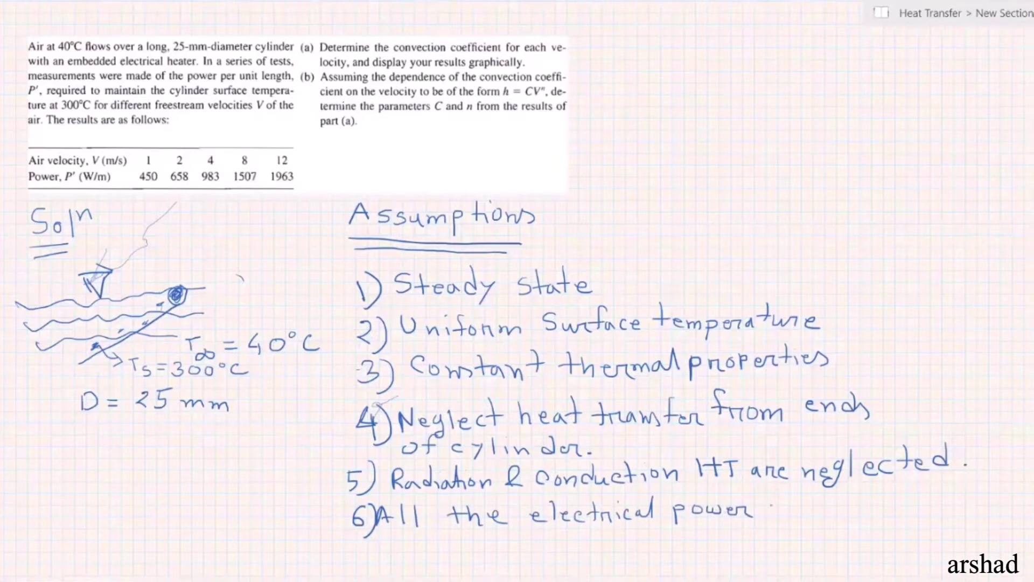
mouse_move(774, 500)
mouse_down()
mouse_move(764, 522)
mouse_move(848, 509)
mouse_move(863, 493)
mouse_move(883, 509)
mouse_up()
drag(888, 504, 926, 511)
click(922, 497)
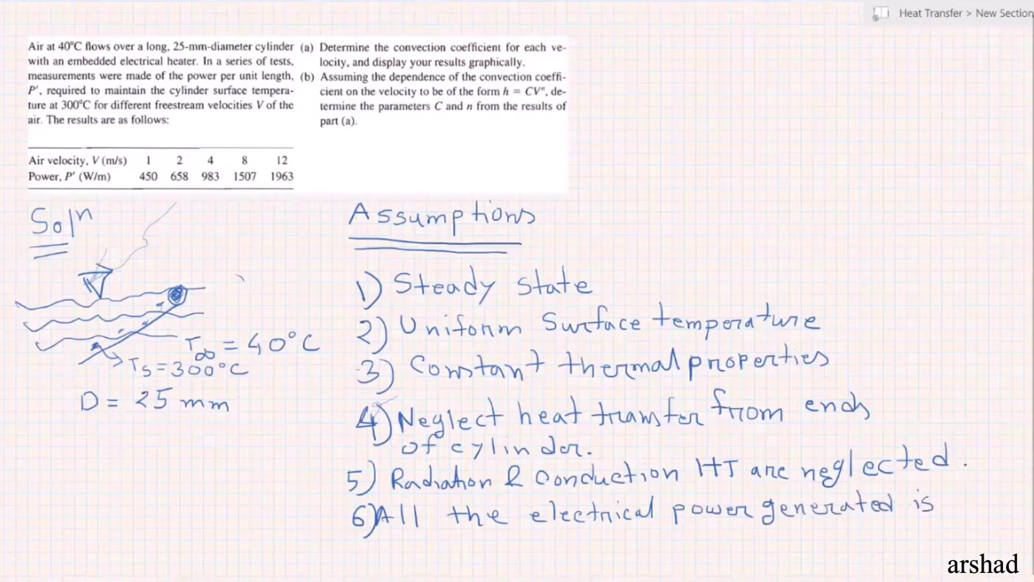
Finish assumption 6 with 'transferred to fluid by convection'.
mouse_move(387, 539)
mouse_down()
mouse_move(390, 550)
mouse_move(474, 541)
mouse_move(566, 551)
mouse_up()
drag(558, 542, 581, 544)
mouse_move(619, 535)
mouse_down()
mouse_move(610, 550)
mouse_move(624, 541)
mouse_up()
drag(628, 537, 701, 549)
mouse_move(707, 540)
mouse_down()
mouse_move(717, 555)
mouse_move(785, 543)
mouse_up()
drag(790, 535, 808, 543)
drag(820, 528, 824, 543)
mouse_move(837, 534)
mouse_down()
mouse_move(838, 543)
mouse_move(847, 537)
mouse_up()
drag(855, 537, 869, 544)
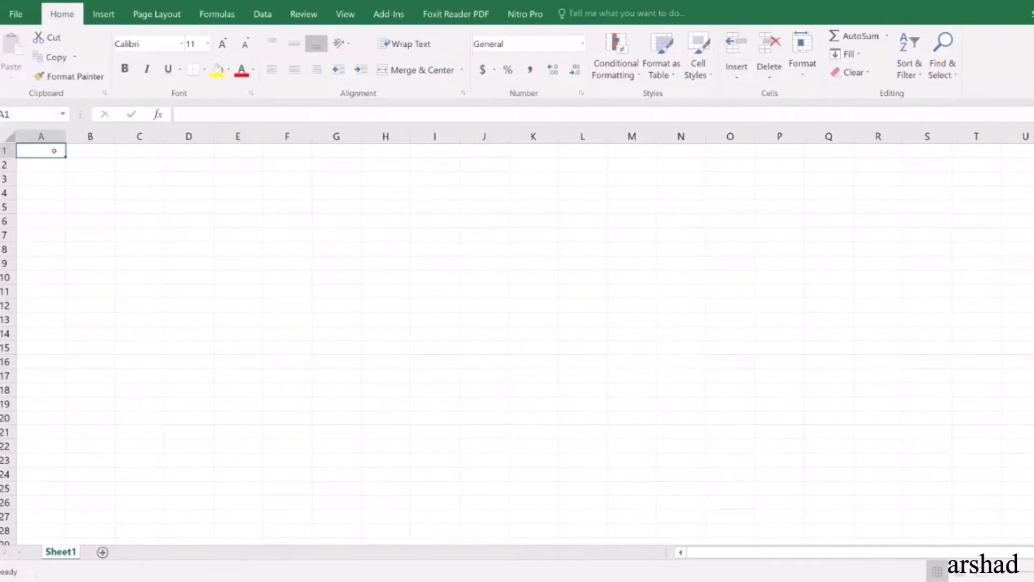
Enter D, 0.025 and m in cells A1:C1.
text(D)
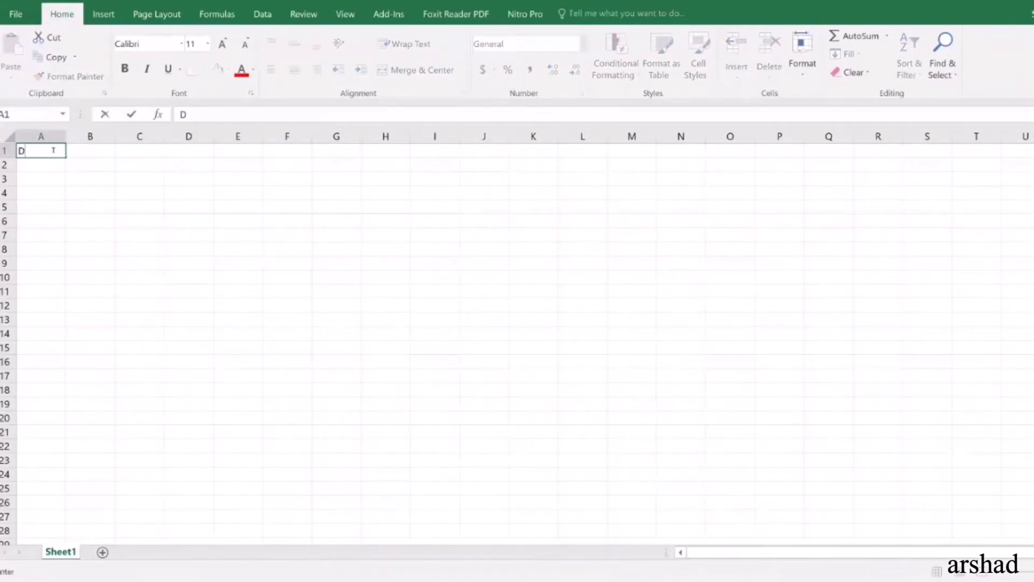
key(Tab)
text(0.0)
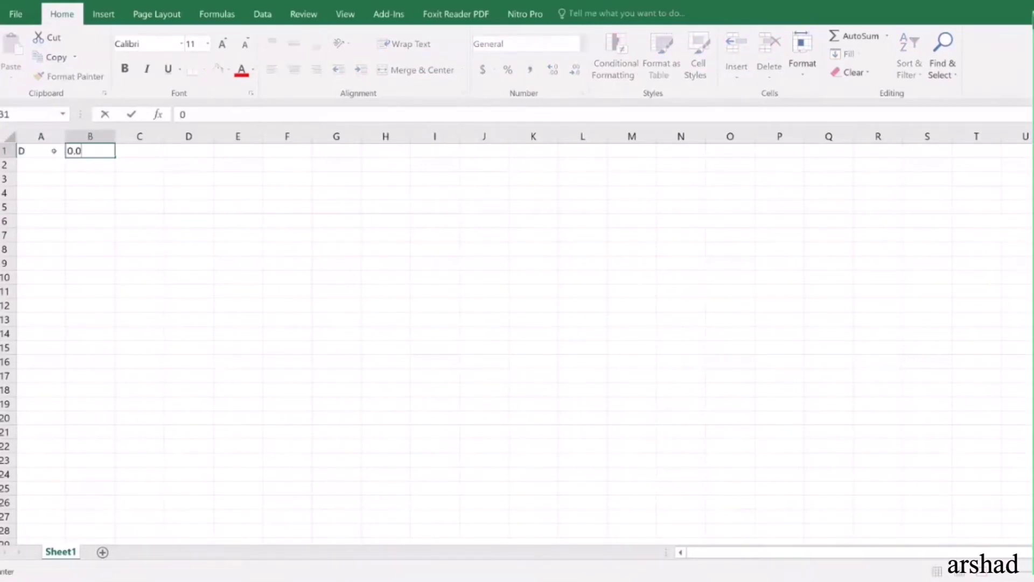
text(25)
key(Return)
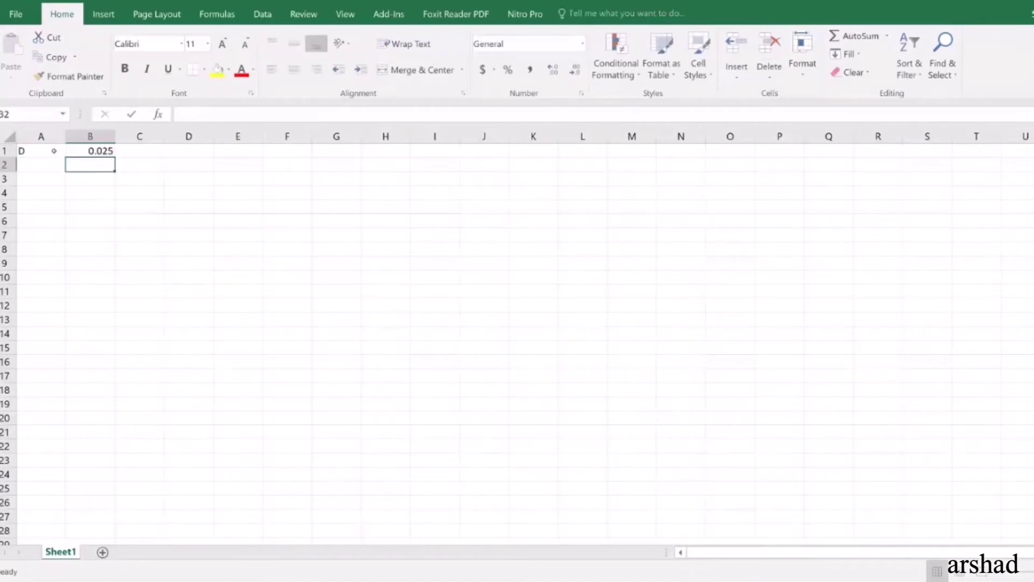
key(Left)
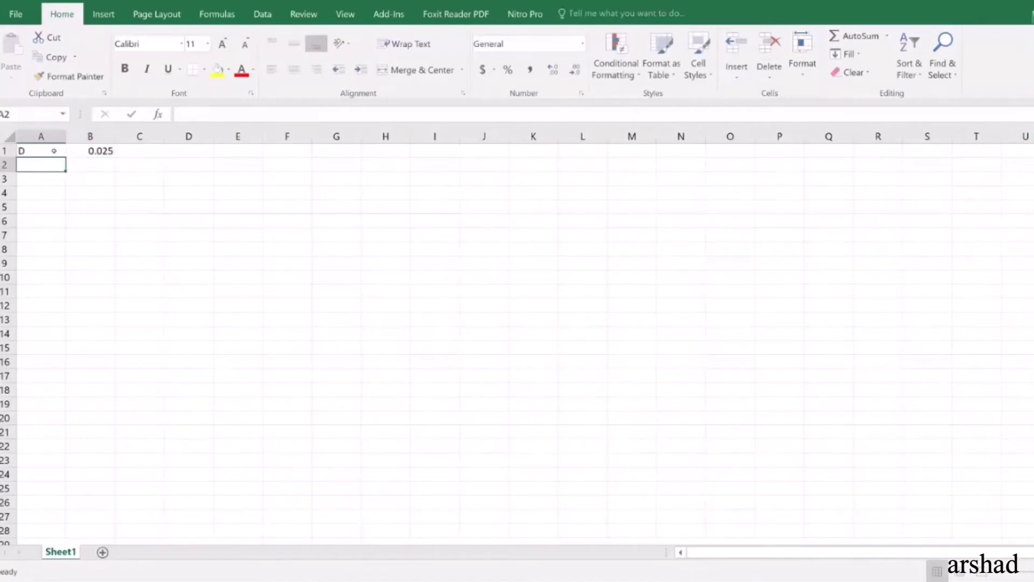
key(Right)
key(Right)
key(Up)
text(m)
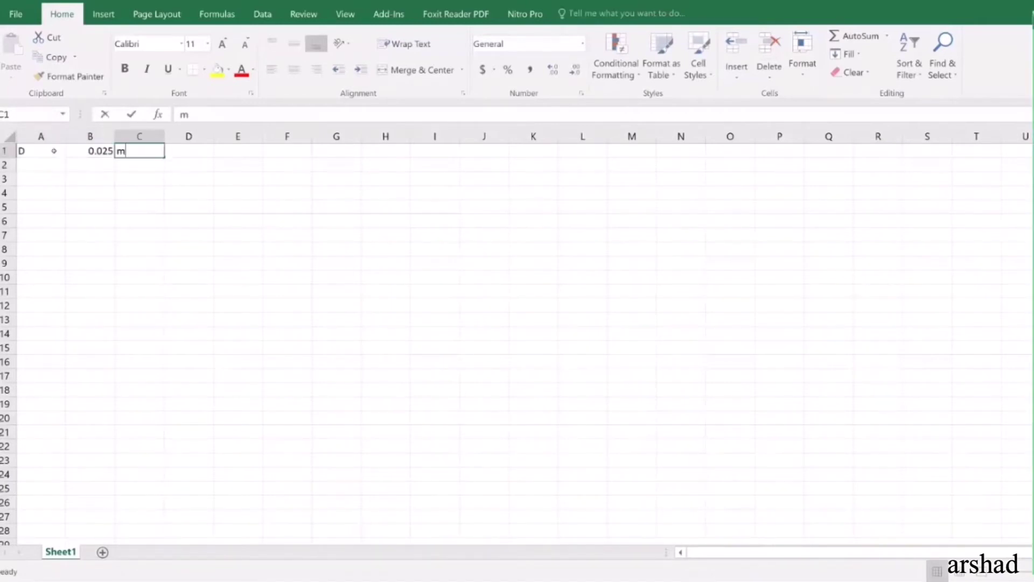
key(Return)
key(Left)
key(Left)
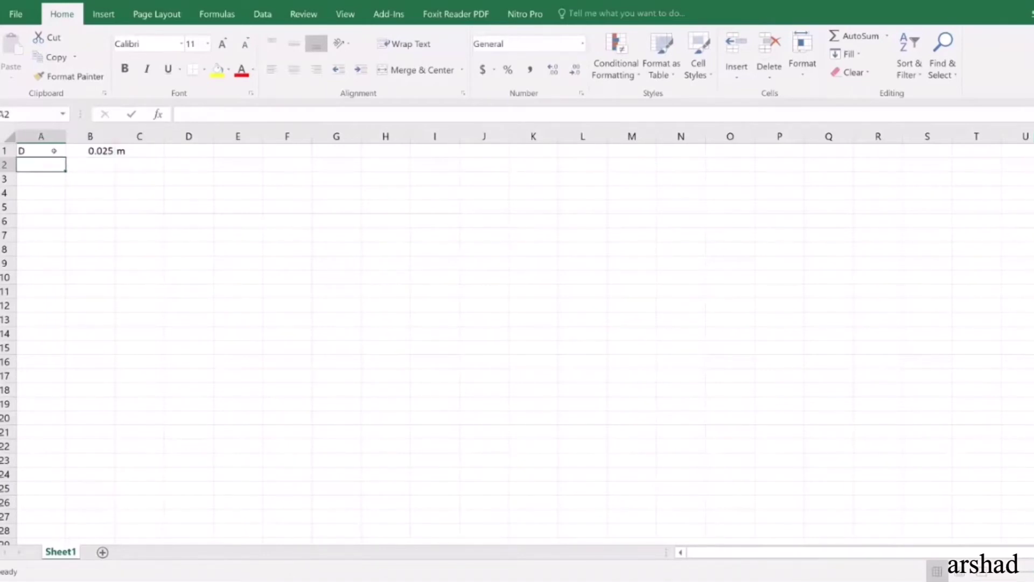
Enter L, 1 and m in cells A2:C2.
text(L)
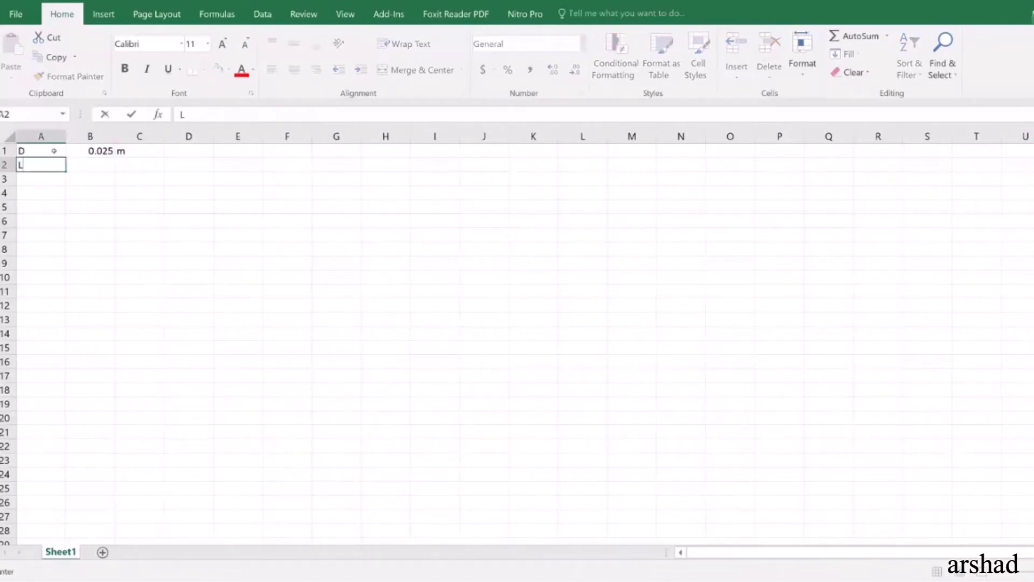
key(Tab)
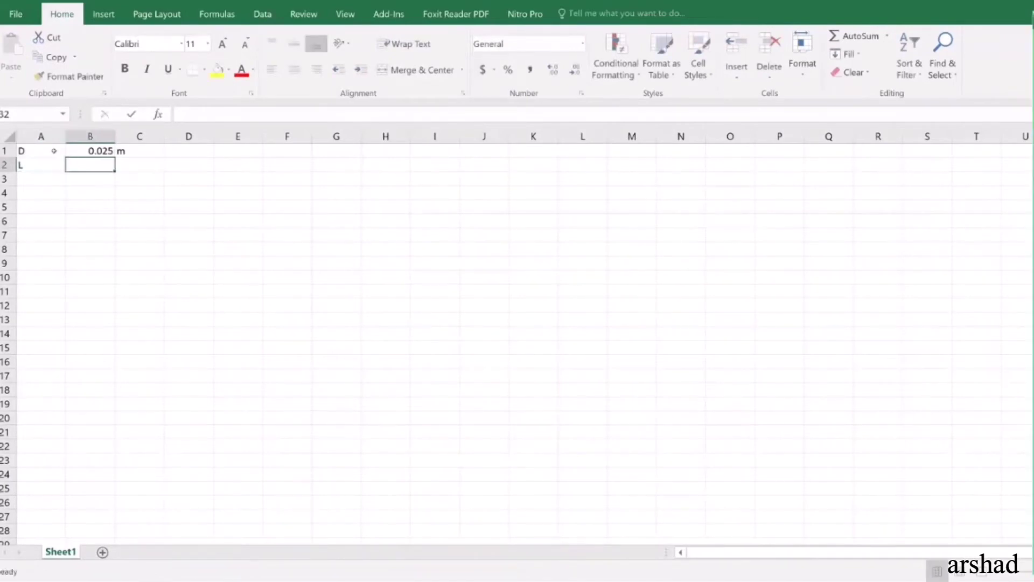
text(1)
key(Tab)
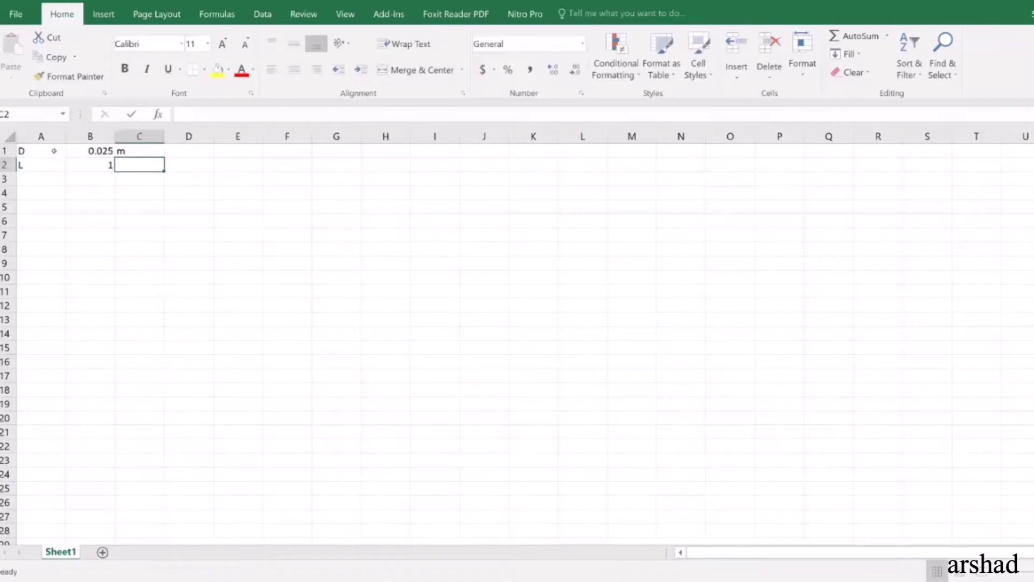
text(m)
key(Return)
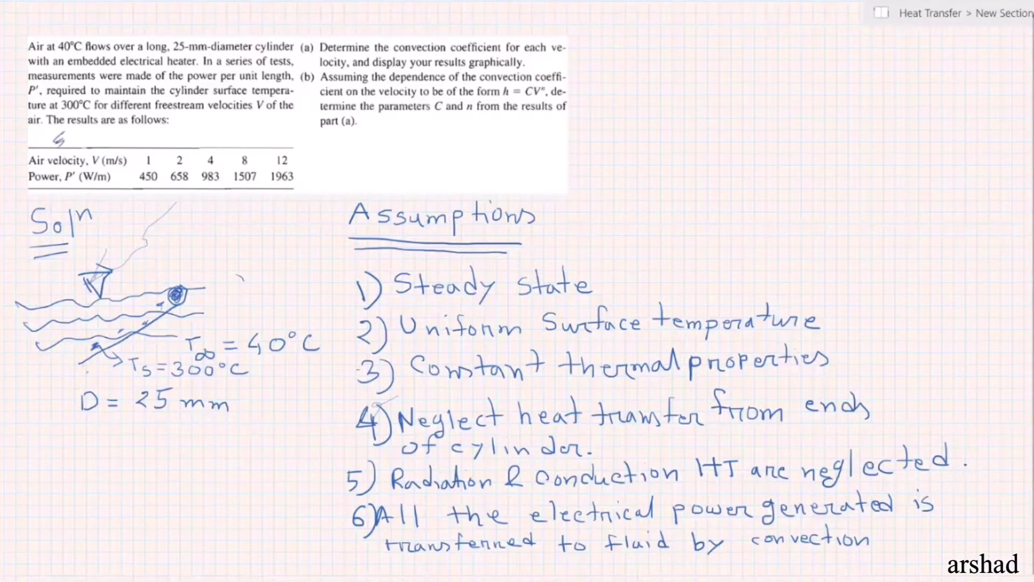
Draw a double-arrow length line on the cylinder labelled L = 1 m, and underline (W/m) in the table.
mouse_move(86, 372)
mouse_down()
mouse_move(194, 317)
mouse_move(184, 332)
mouse_up()
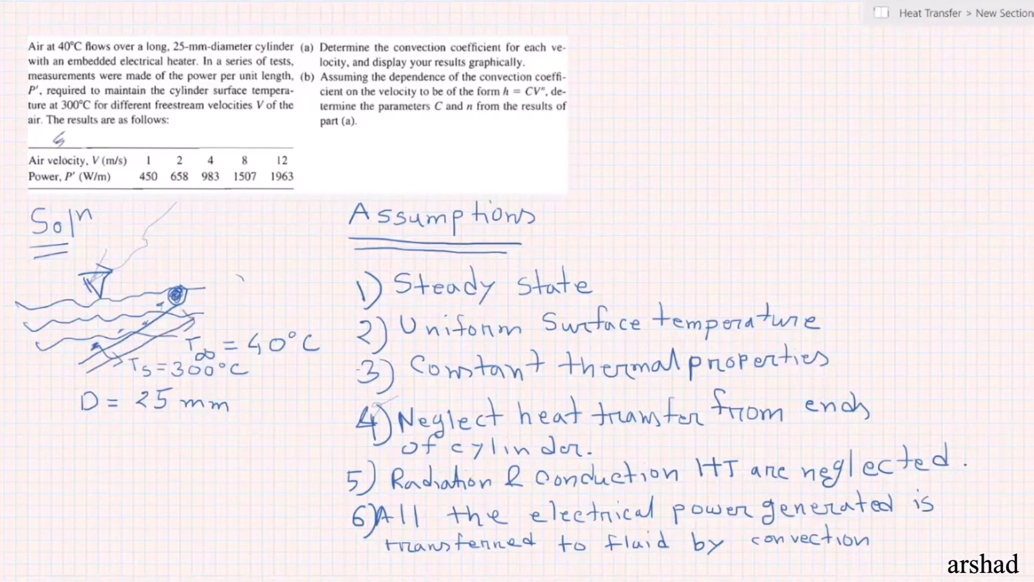
mouse_move(91, 365)
mouse_down()
mouse_move(84, 375)
mouse_move(98, 381)
mouse_move(71, 395)
mouse_move(80, 443)
mouse_move(92, 443)
mouse_up()
drag(105, 431, 119, 430)
drag(107, 439, 120, 438)
click(153, 435)
mouse_move(128, 423)
mouse_down()
mouse_move(129, 440)
mouse_move(164, 437)
mouse_up()
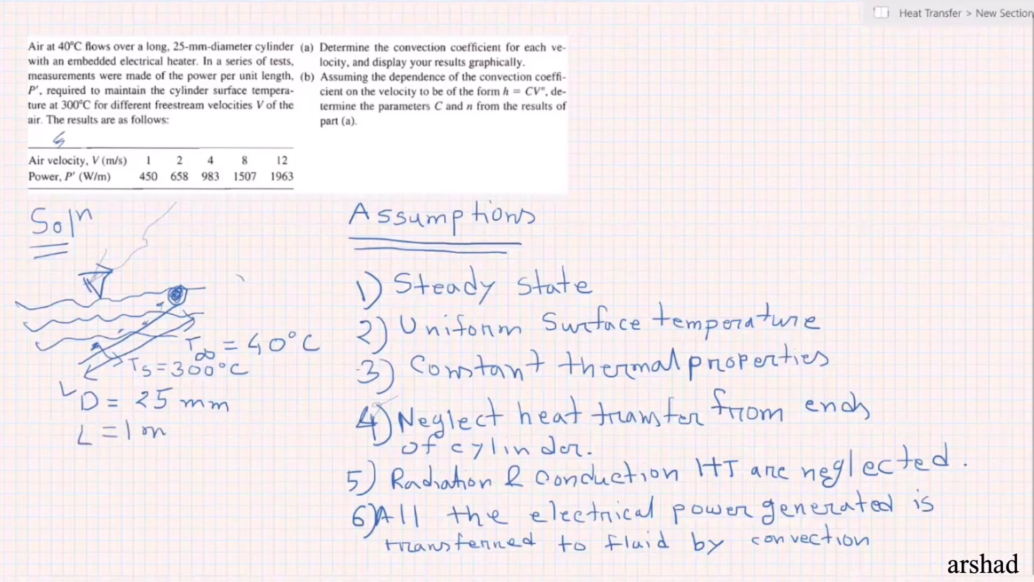
drag(68, 189, 119, 187)
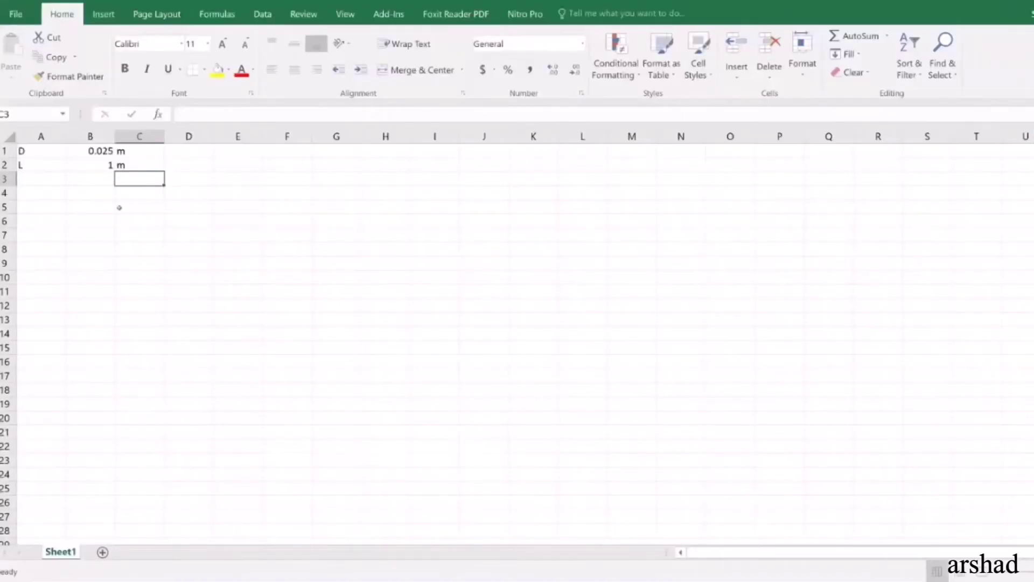
Enter Ts, 300 and deg C in row 3.
click(49, 177)
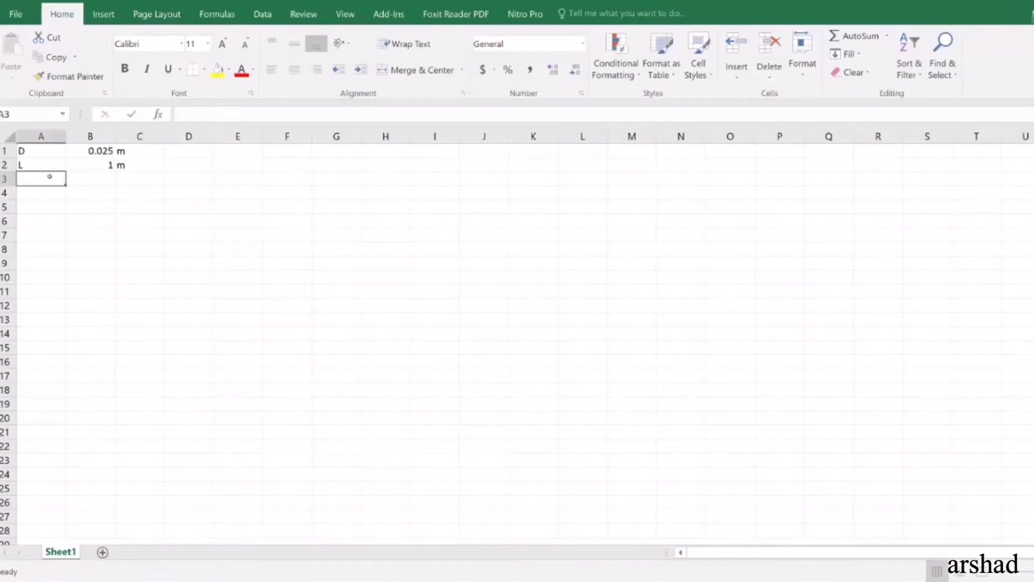
text(Ts)
key(Tab)
text(3)
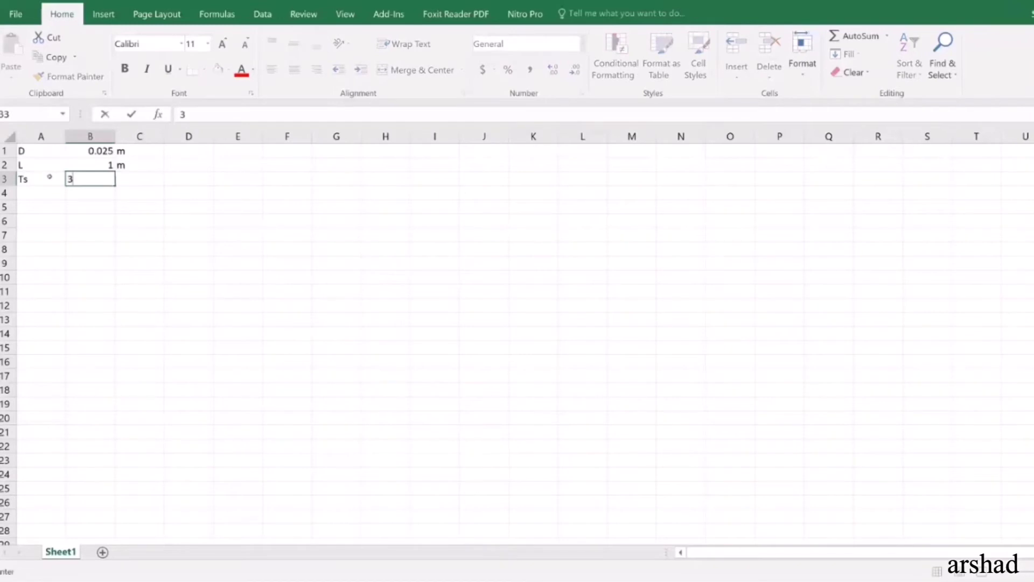
text(00)
key(Tab)
text(deg)
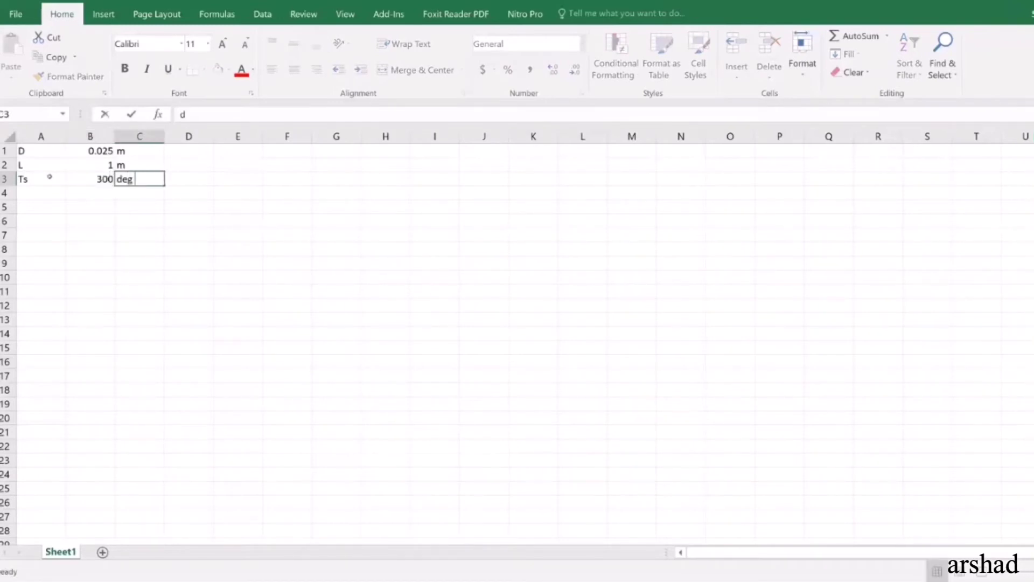
text( C)
key(Down)
key(Left)
key(Left)
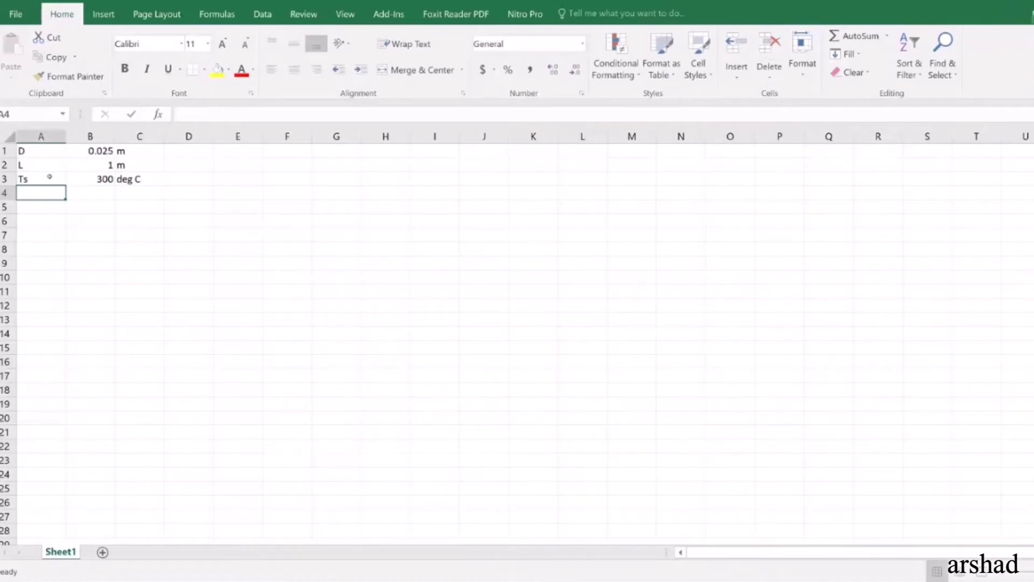
Enter Tinf, 40 and deg C in row 4.
text(Ts)
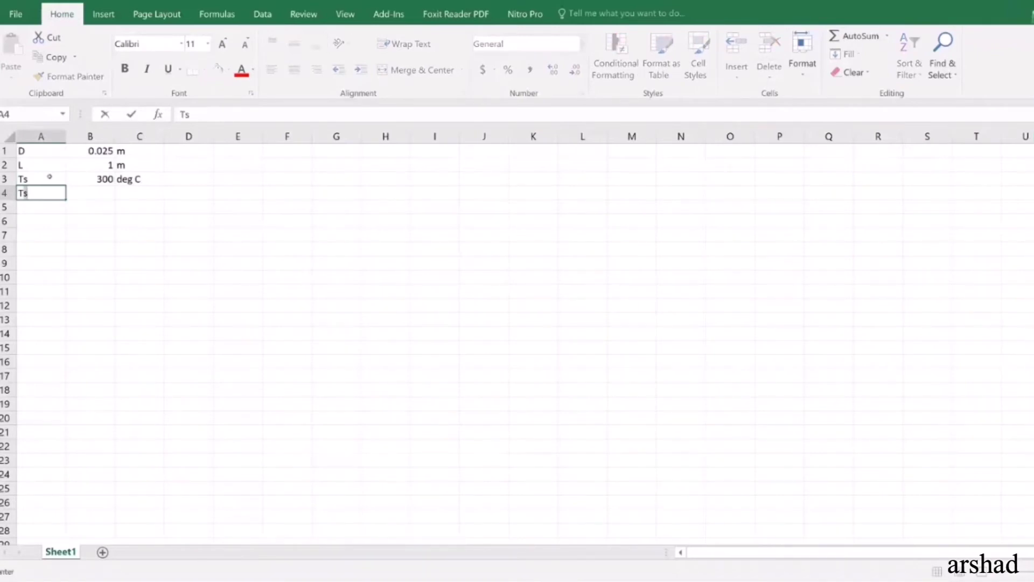
key(BackSpace)
text(inf)
key(Tab)
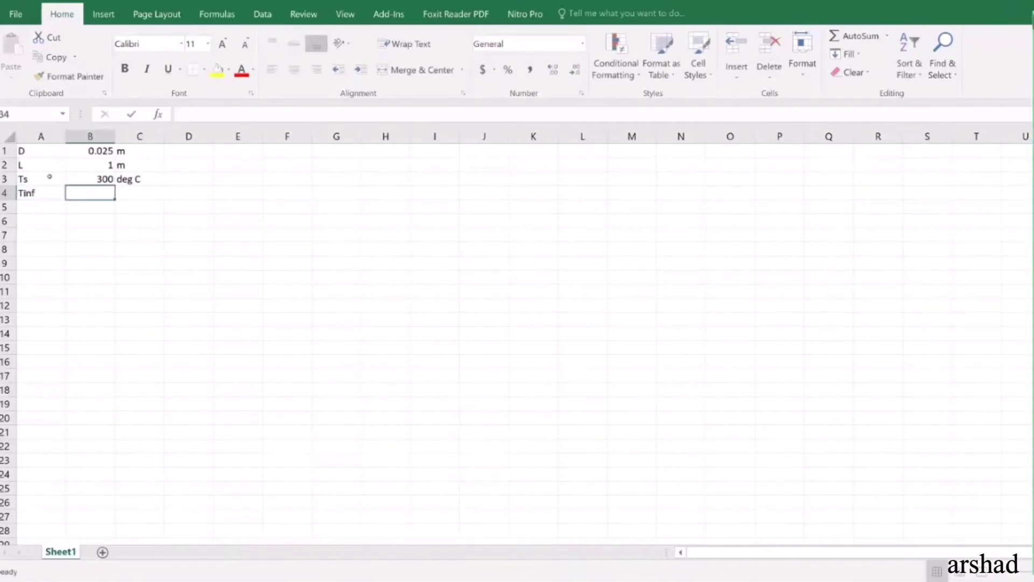
text(40)
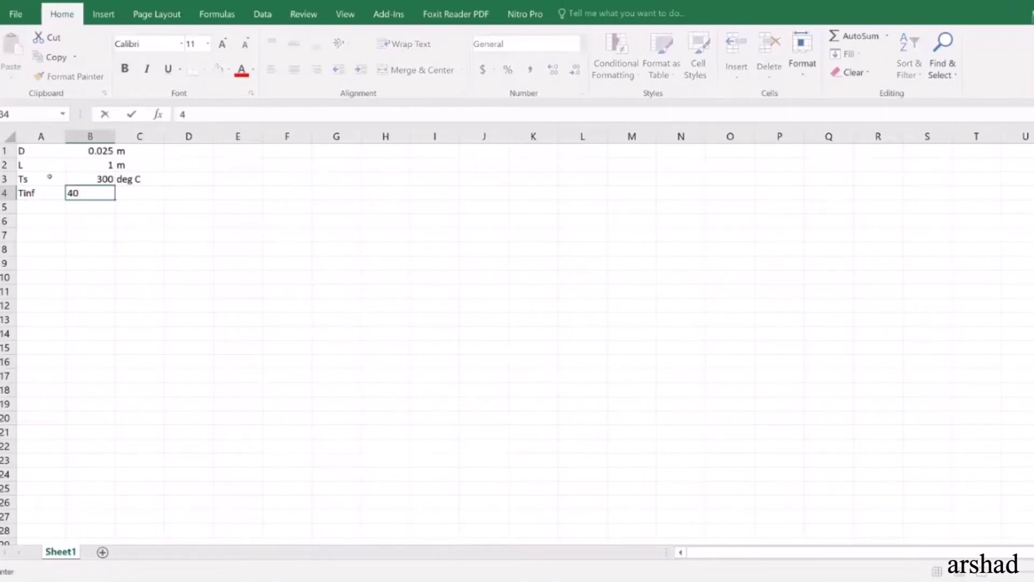
key(Tab)
text(deg C)
key(Return)
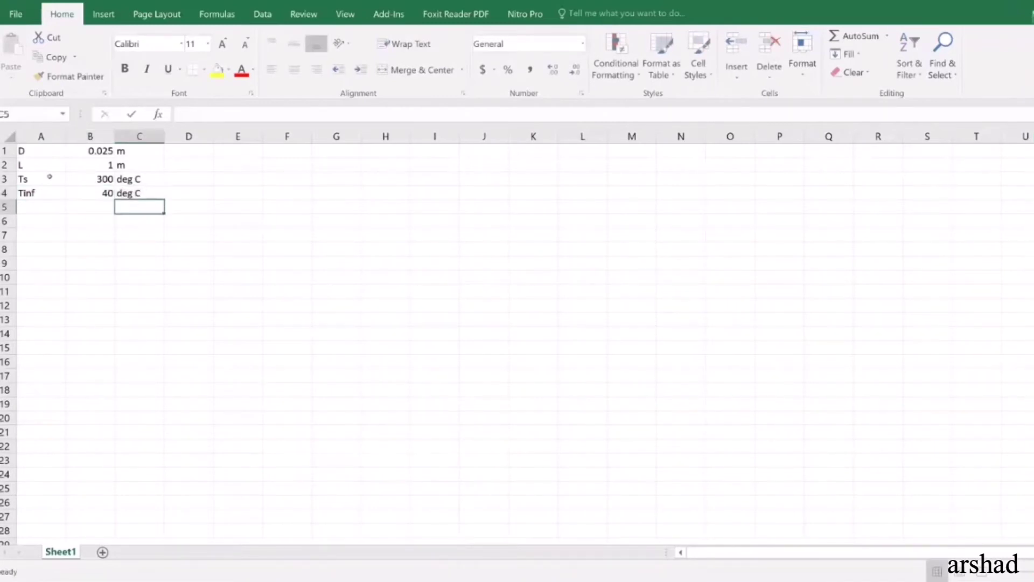
Label A5 'Delta T' and compute =B3-B4 in B5, giving 260.
key(Left)
key(Left)
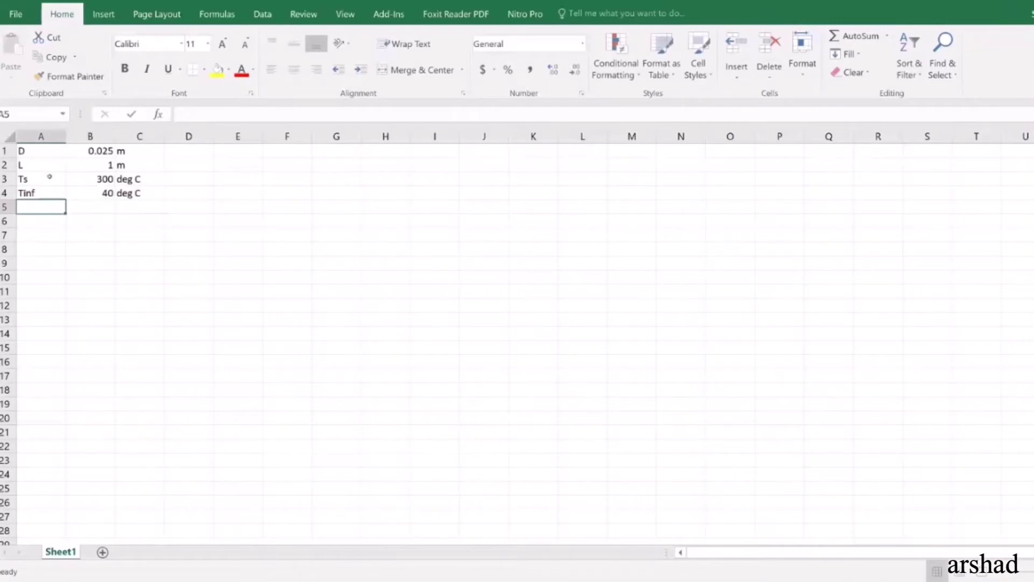
text(D)
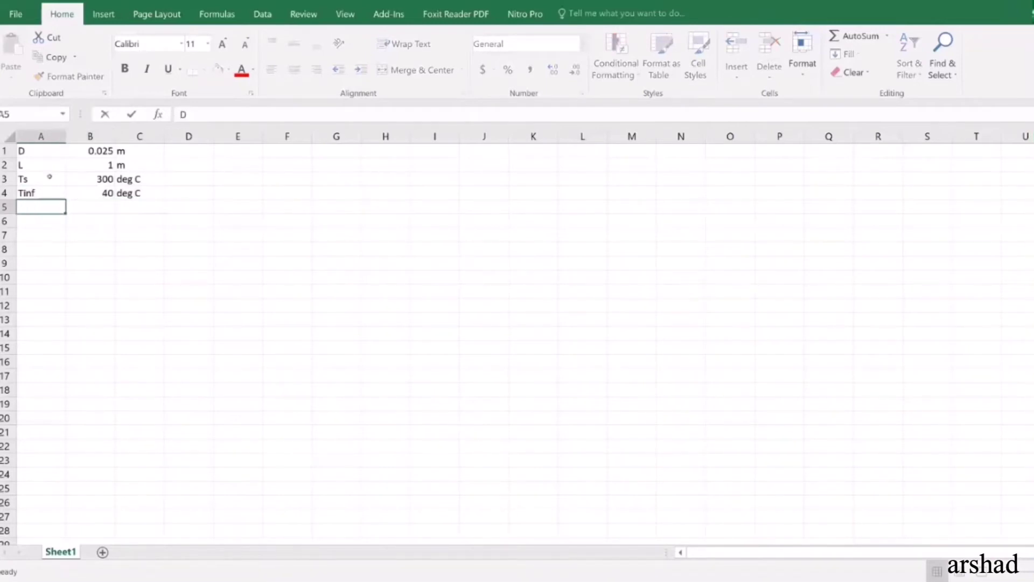
text(elta)
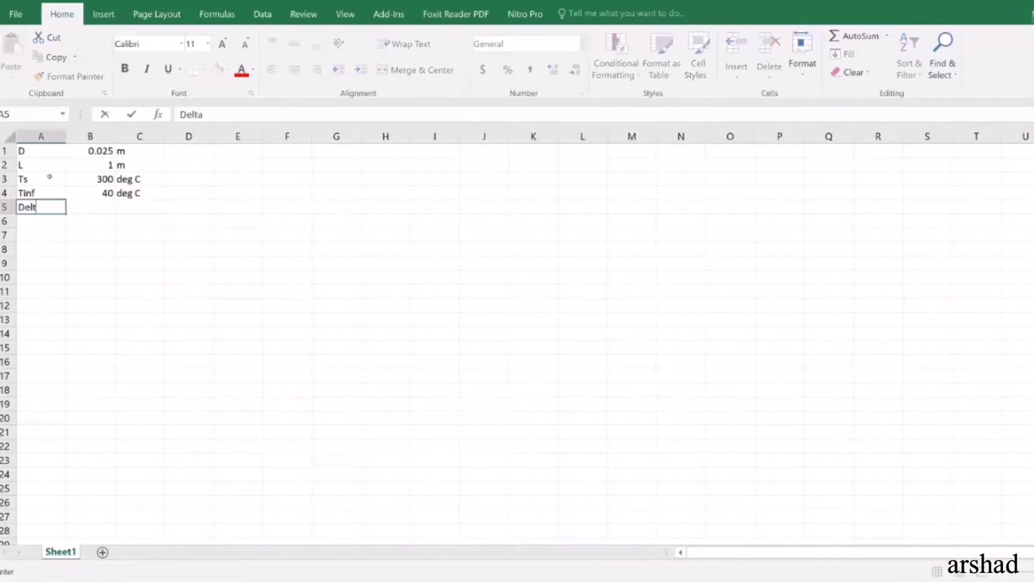
text( T)
key(Tab)
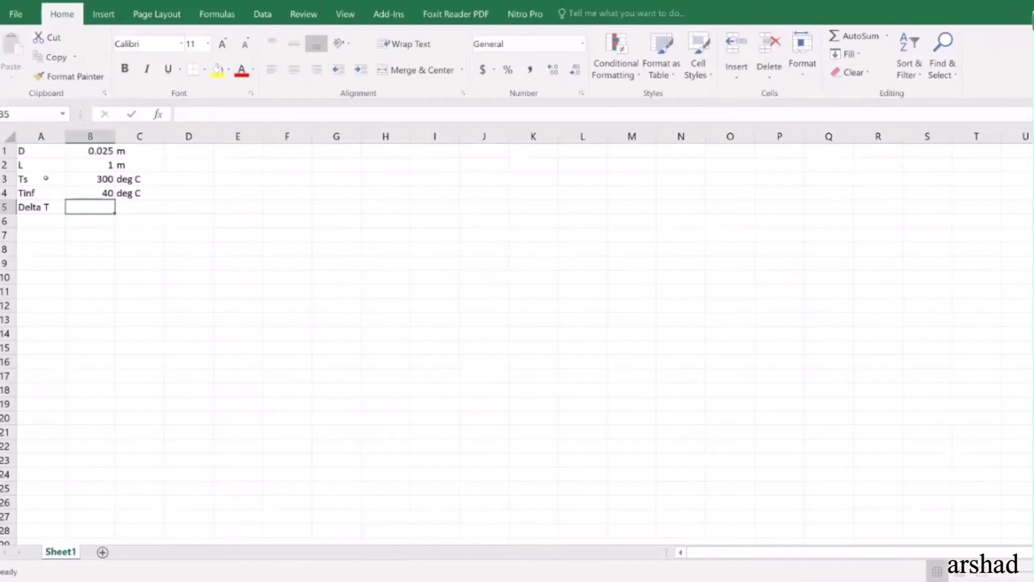
click(180, 113)
text(=)
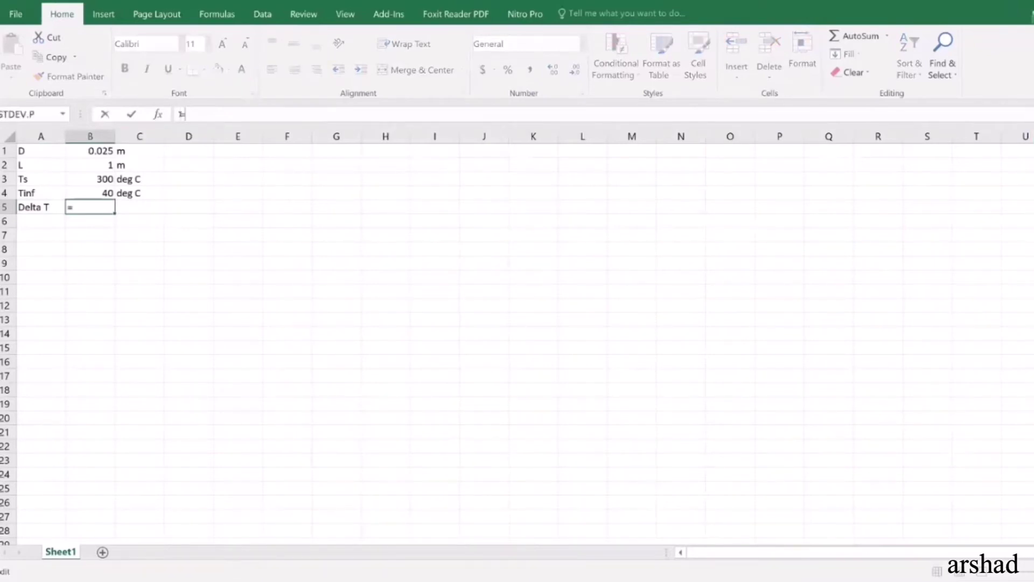
click(105, 178)
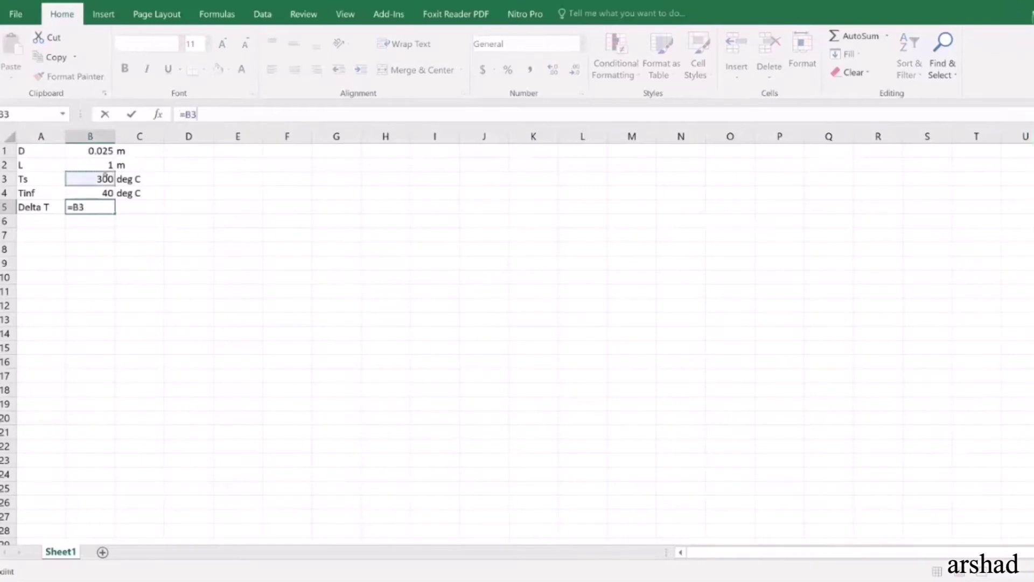
text(-)
click(98, 192)
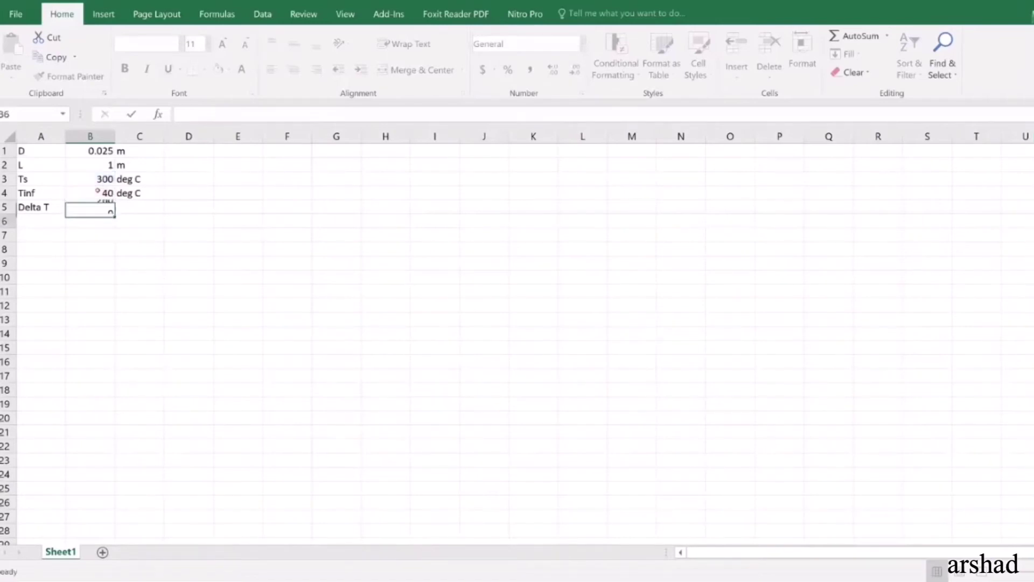
key(Return)
Add the unit deg C in C5 beside the Delta T result.
key(Right)
key(Up)
text(deg C)
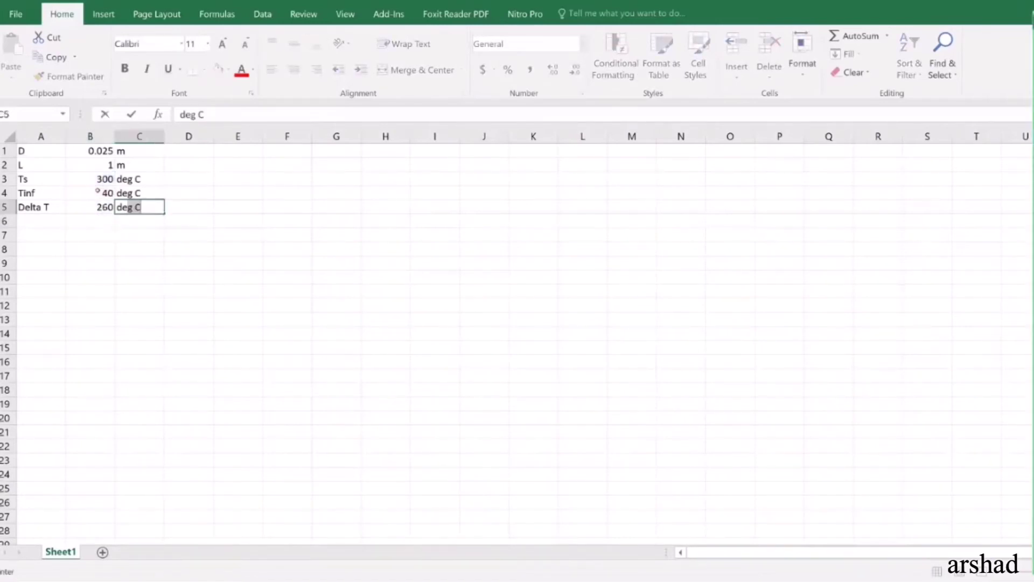
key(Return)
key(Up)
key(Up)
key(Up)
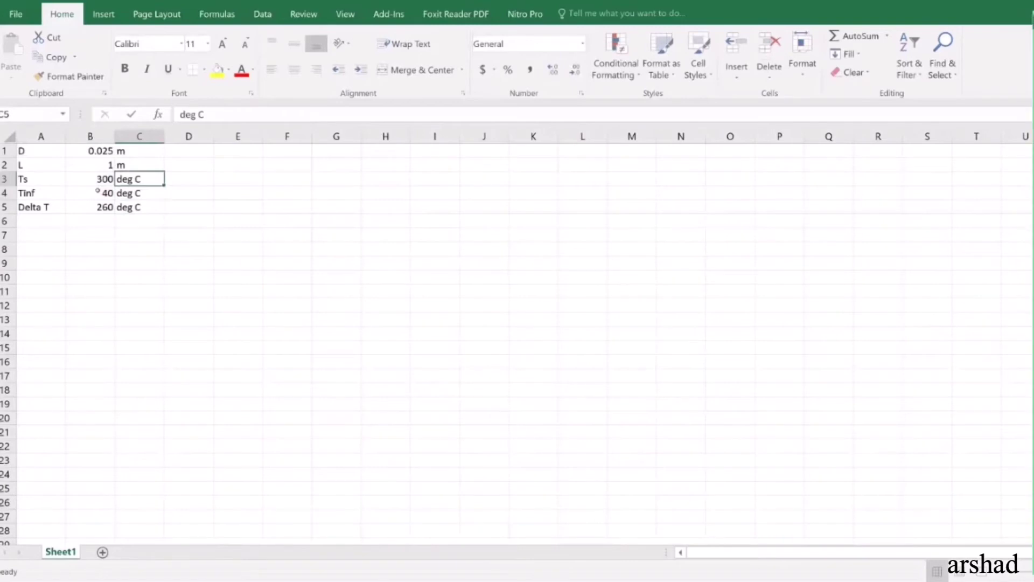
key(Up)
key(Right)
key(Up)
key(Right)
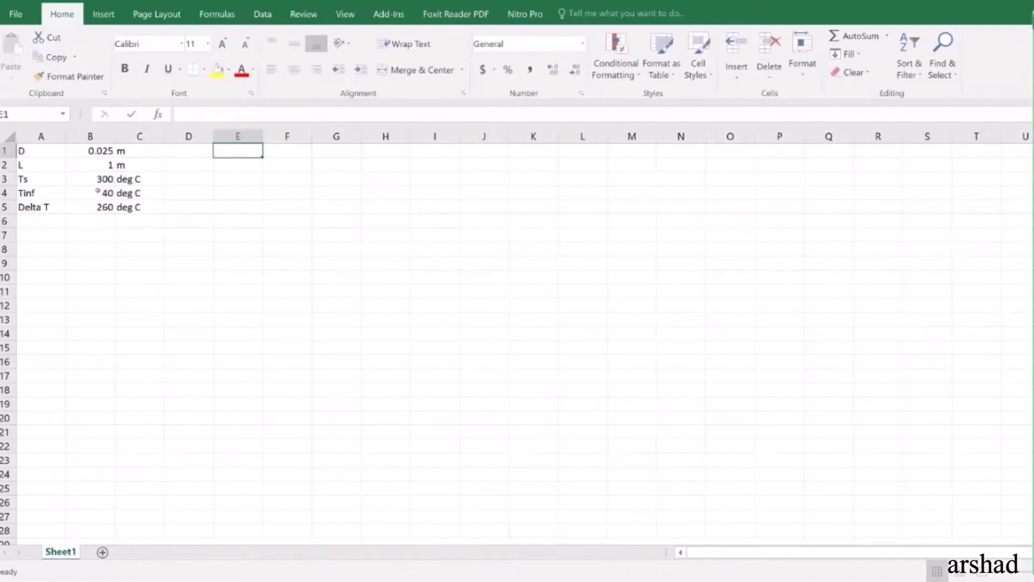
Type the heading 'P=Qconv (W)' into cell E1.
text(P=)
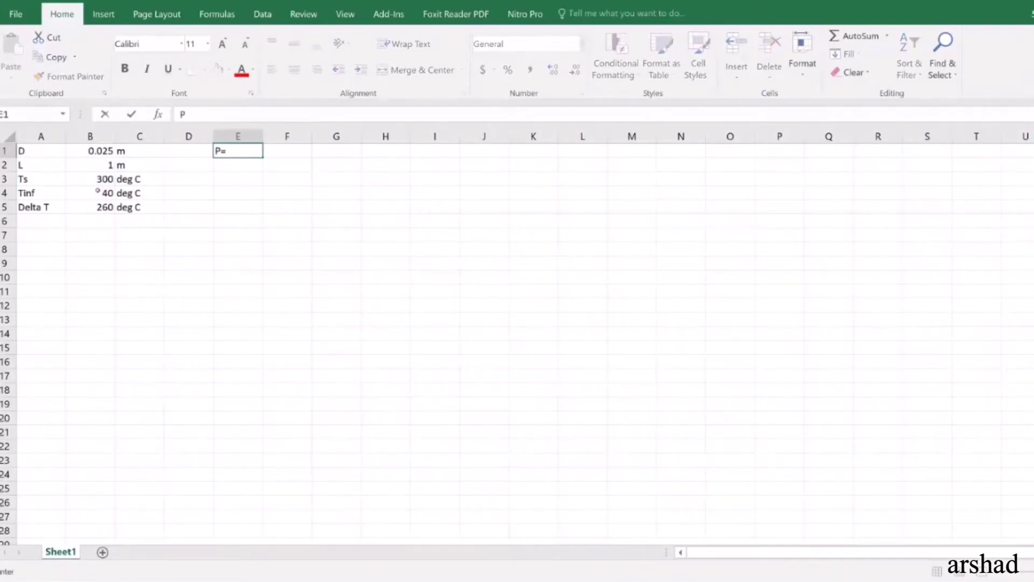
text(Q)
text(con)
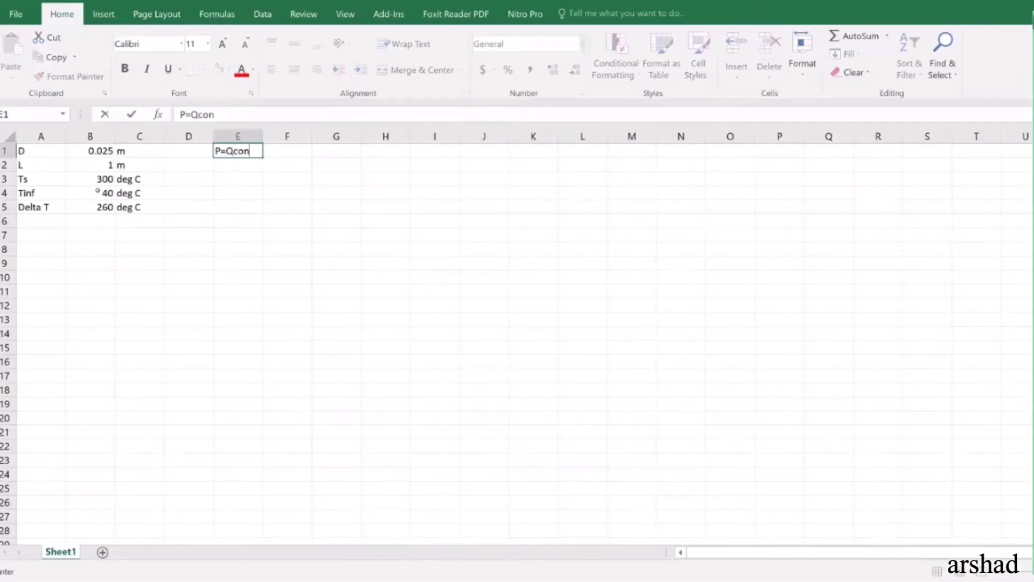
text(v)
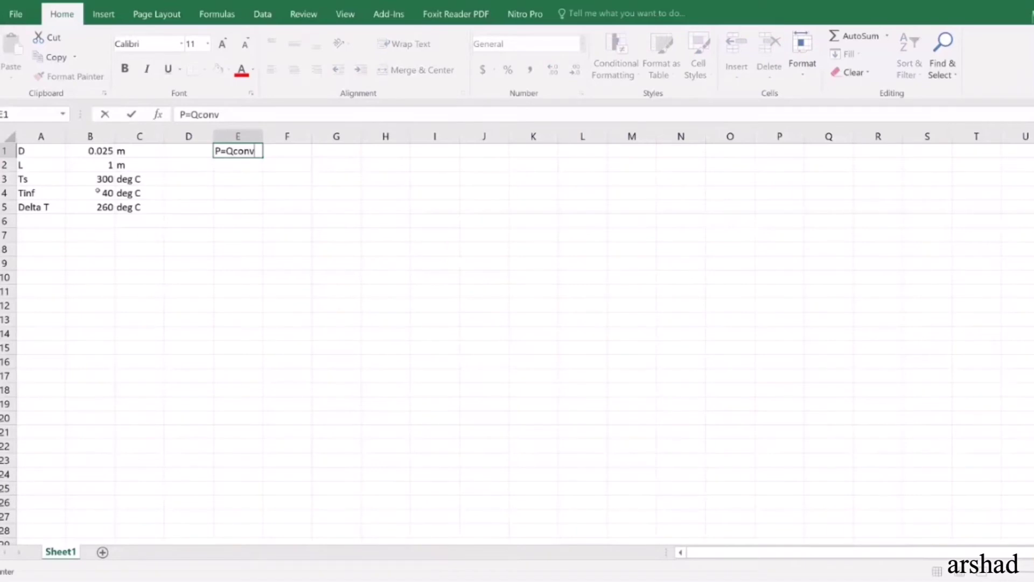
text( (W)
text(0)
key(BackSpace)
text())
key(Return)
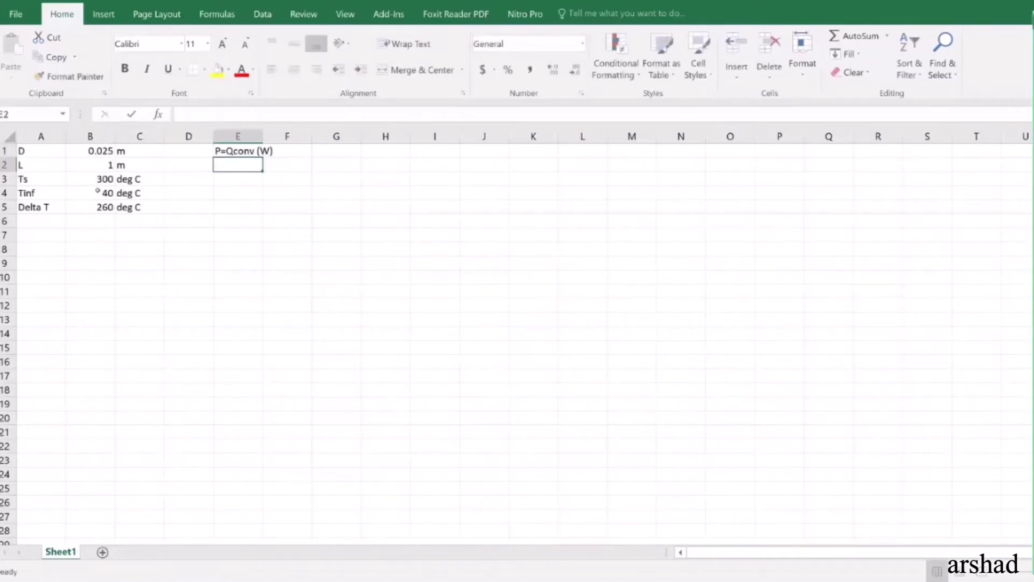
Fill E2:E6 with the powers 450, 658, 983, 1507 and 1963.
text(4)
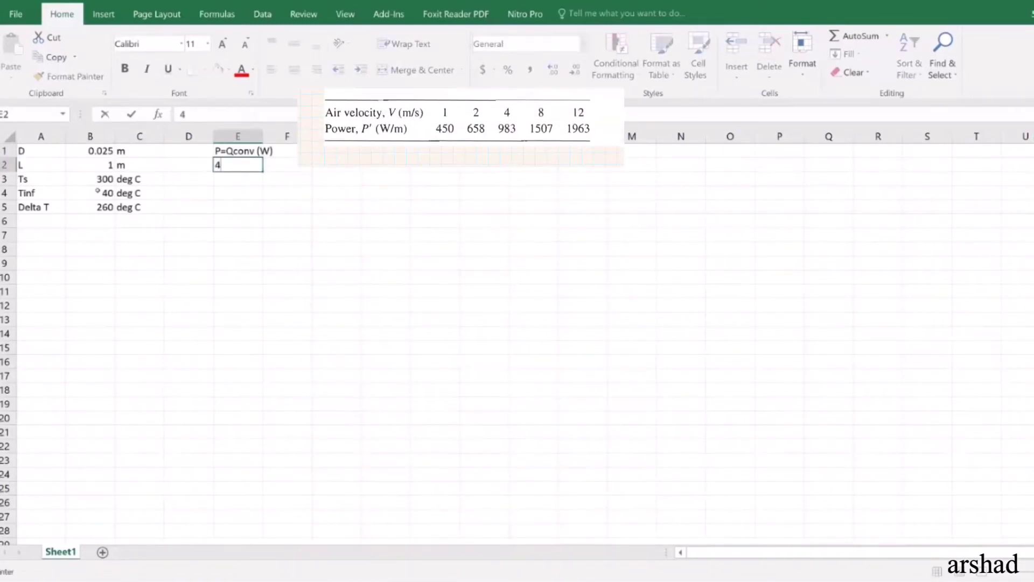
text(50)
key(Return)
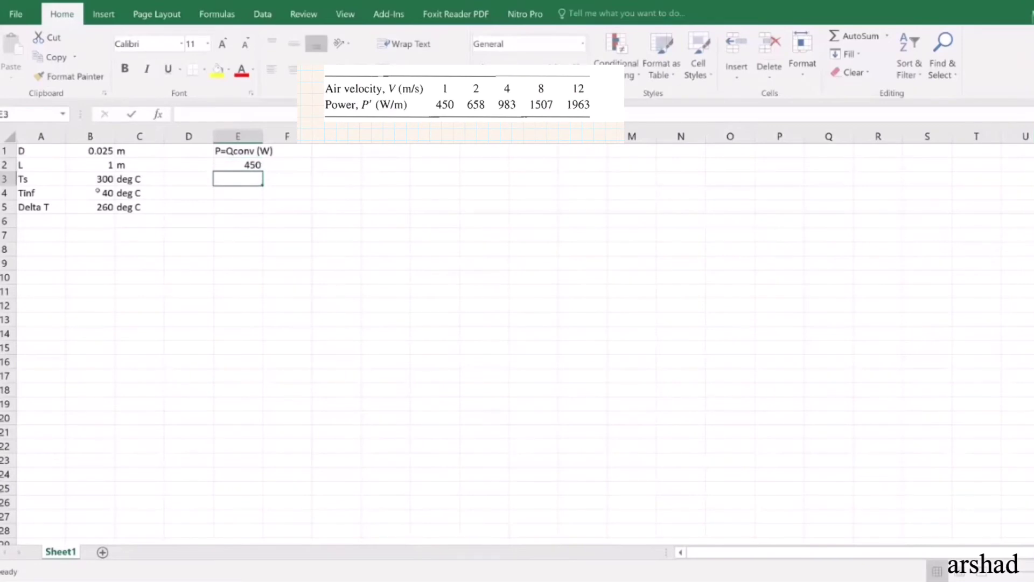
text(658)
key(Return)
text(98)
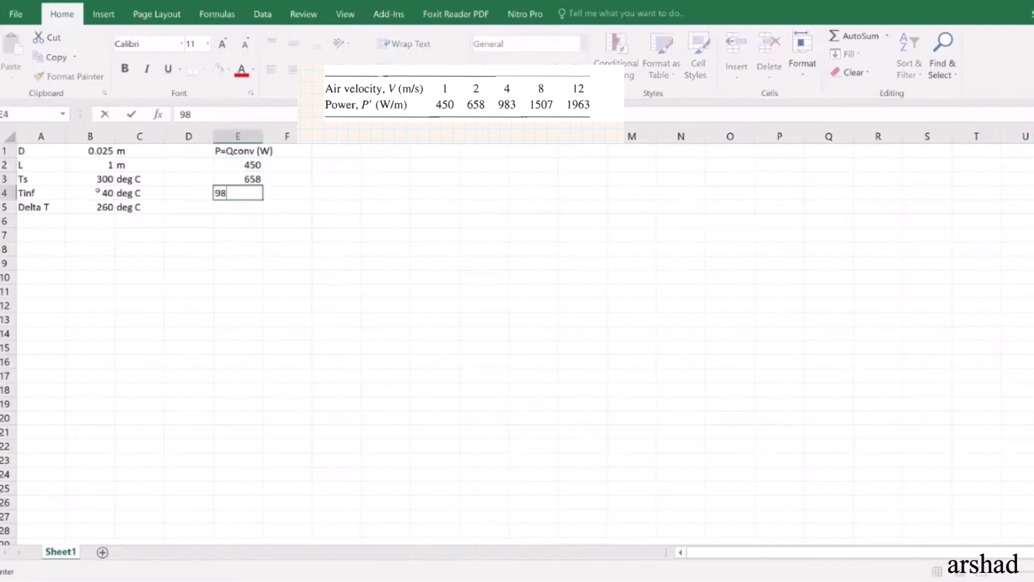
text(3)
key(Return)
text(1)
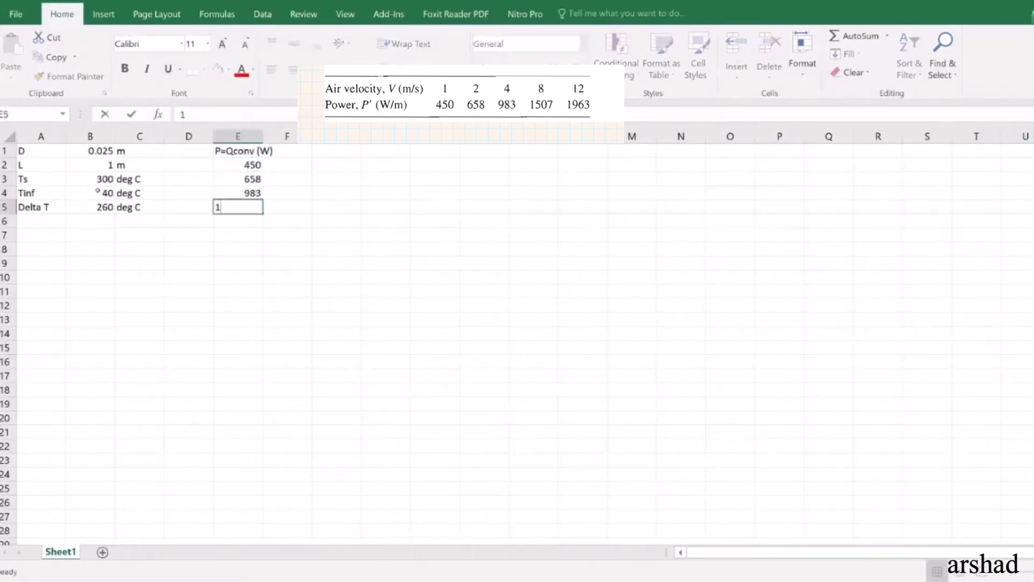
text(507)
key(Return)
text(1)
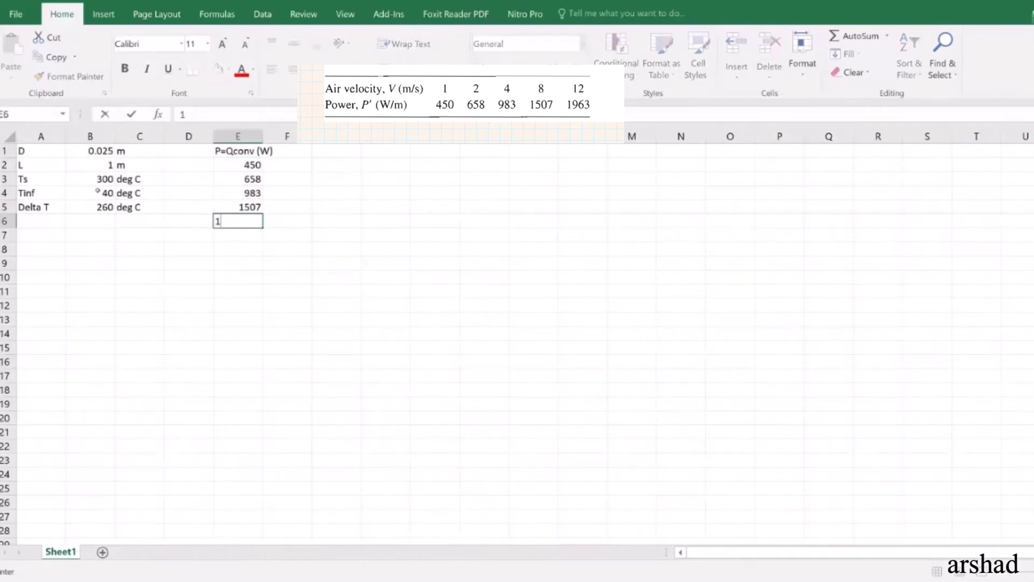
text(963)
key(Return)
key(Up)
key(Up)
key(Up)
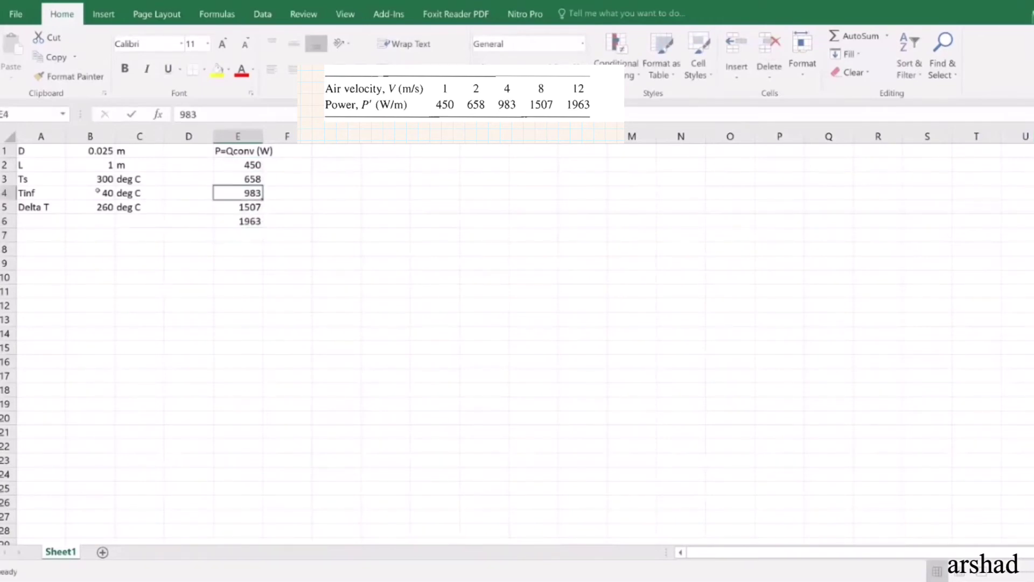
key(Up)
key(Up)
key(Up)
key(Right)
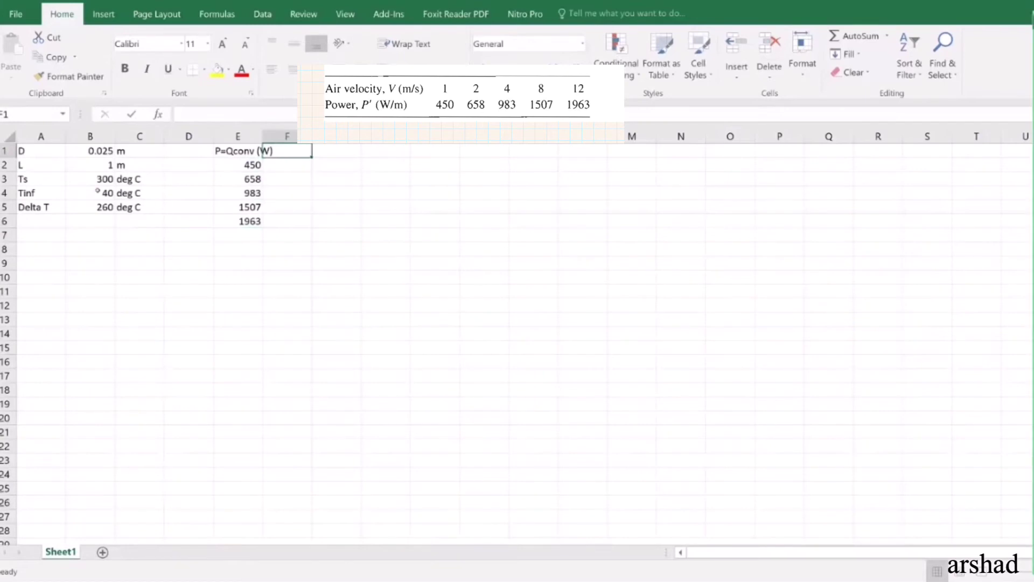
key(Right)
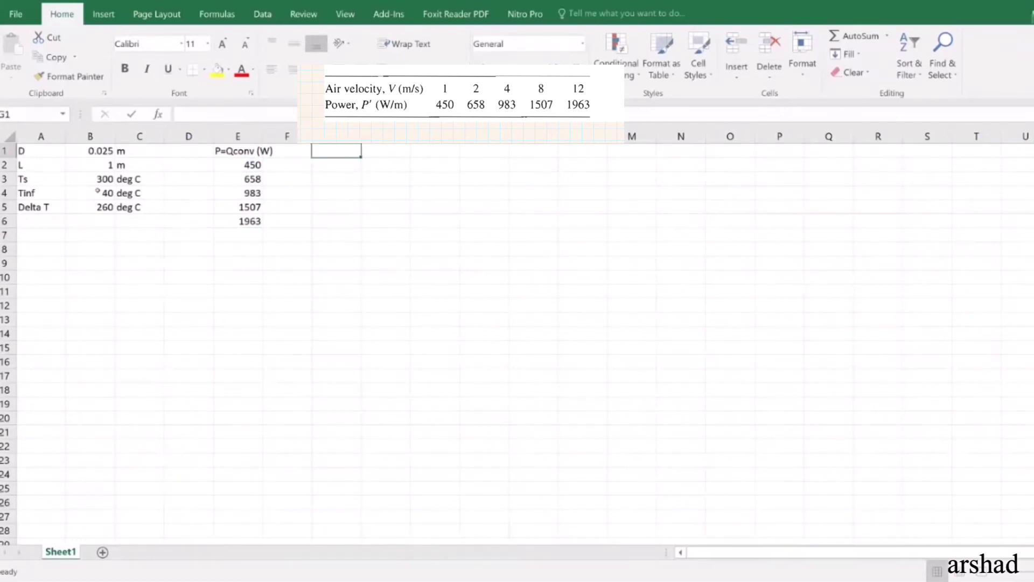
Enter the heading V(m/s) in G1 with velocities 1, 2, 4, 8 and 12 in G2:G6.
text(V)
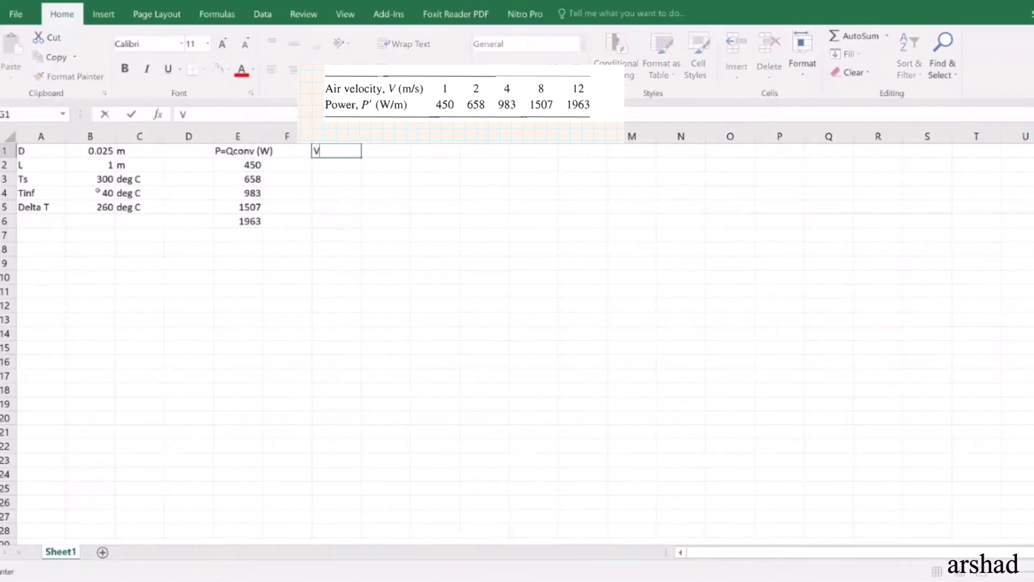
text((m/s)
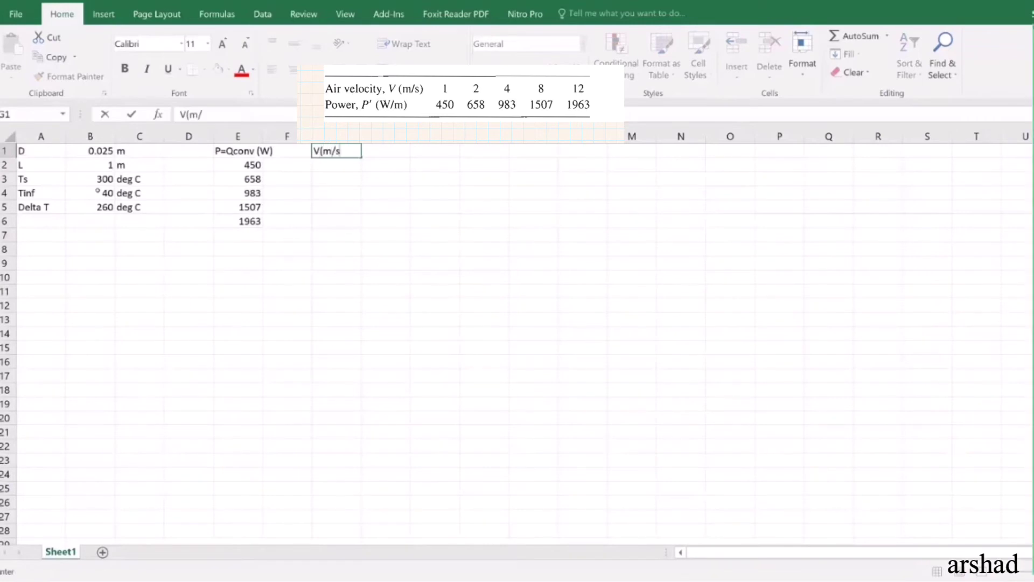
key(Return)
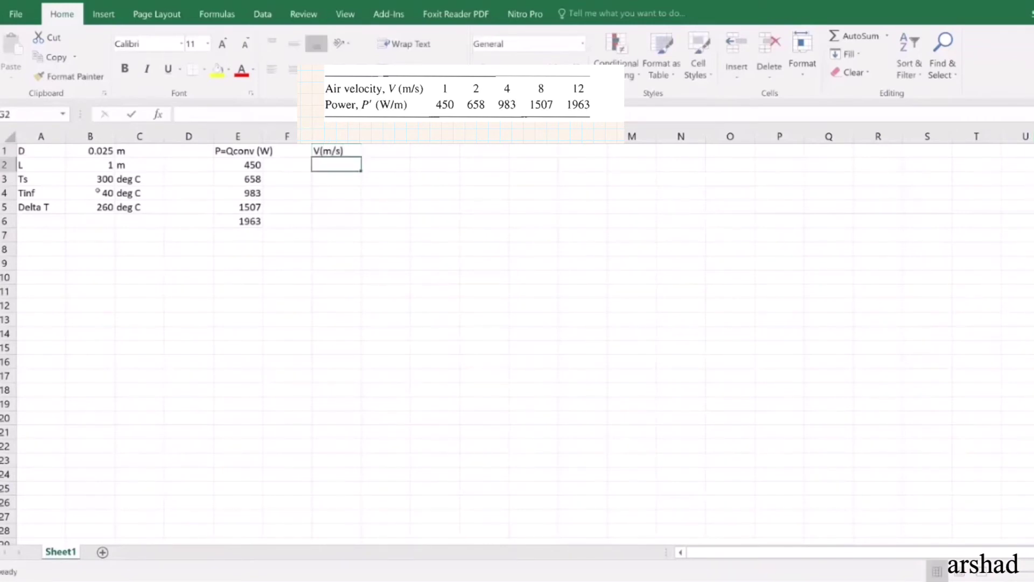
text(1)
key(Return)
text(2)
key(Return)
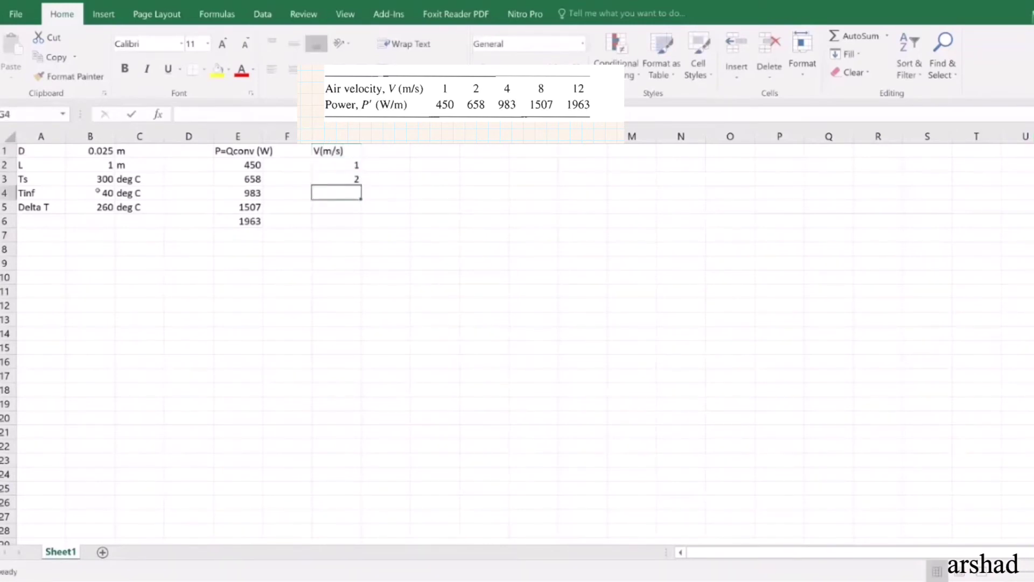
text(4)
key(Return)
text(8)
key(Return)
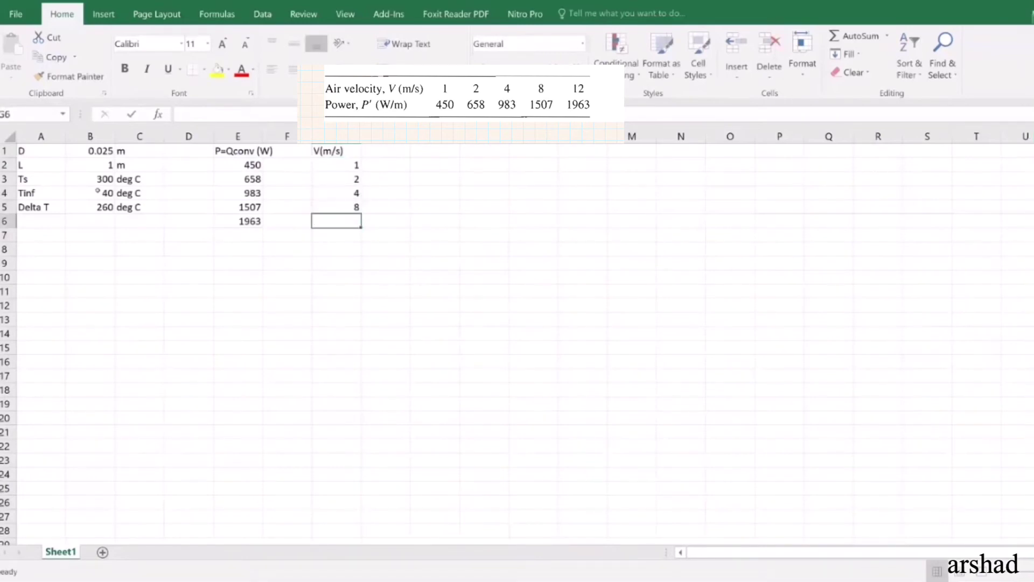
text(12)
key(Return)
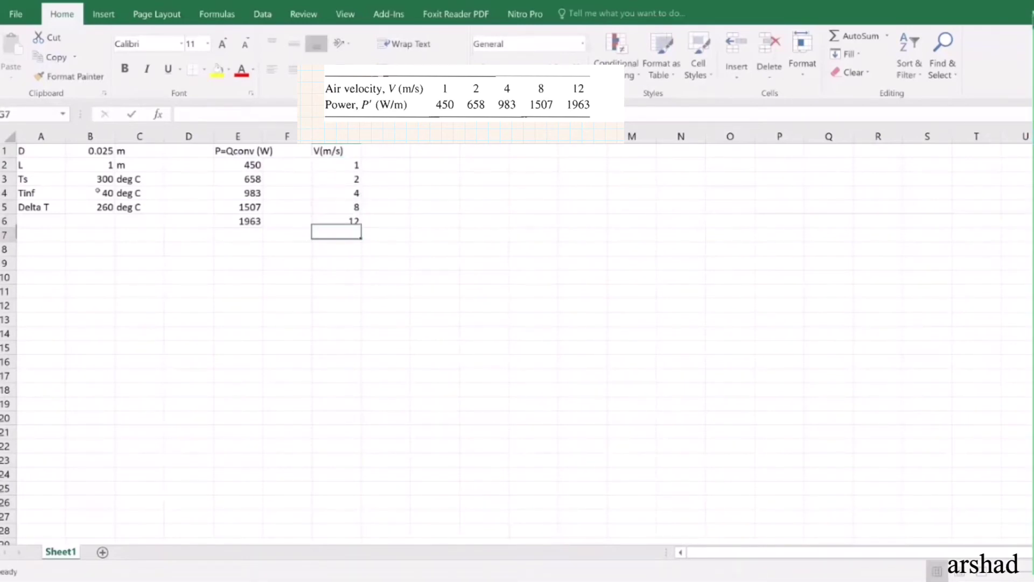
key(Left)
Enter the heading h(W/m^2 degC) in cell F1.
key(Up)
key(Up)
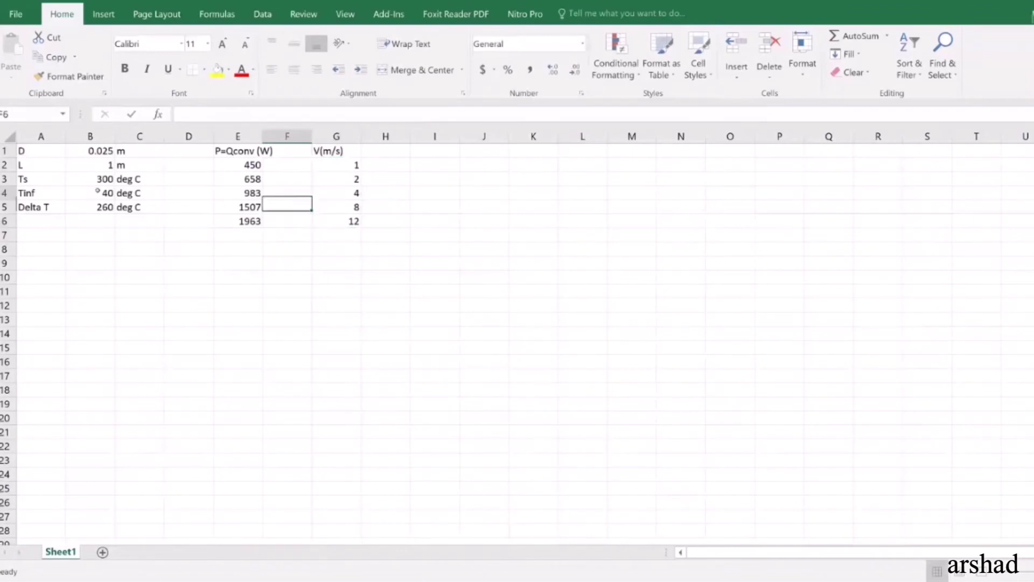
click(287, 151)
text(h)
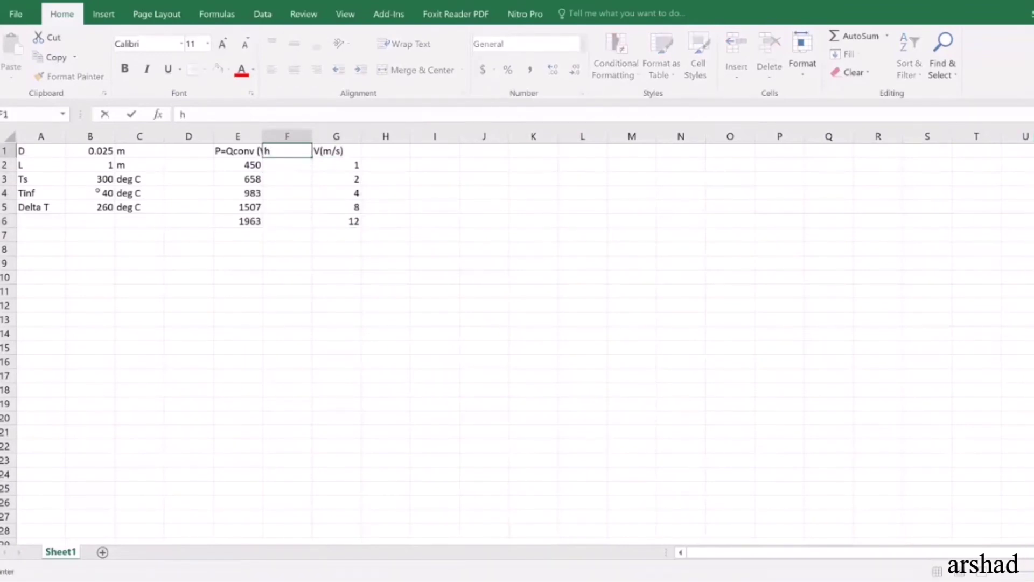
text( *)
key(BackSpace)
key(BackSpace)
text(()
text(W/m^2)
text( de)
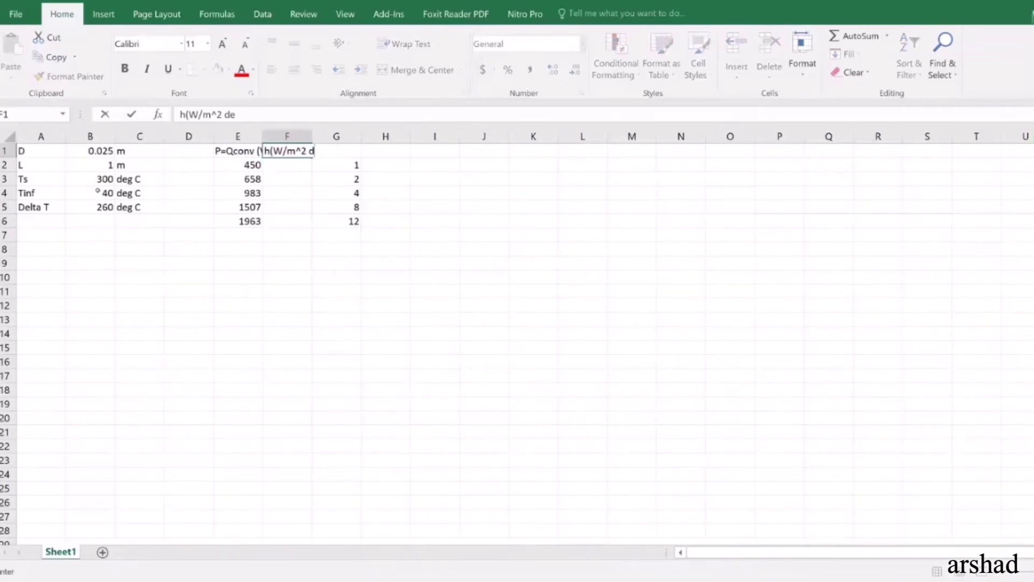
text(gC)
text())
key(Return)
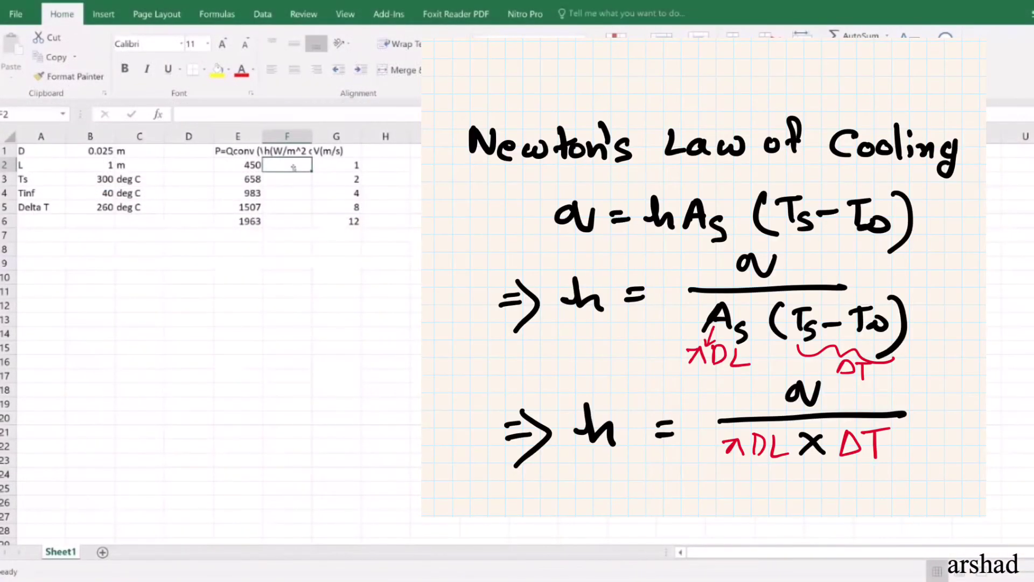
Start the F2 formula as =E2/(3.1416*B$1, dividing by pi and the diameter.
text(=)
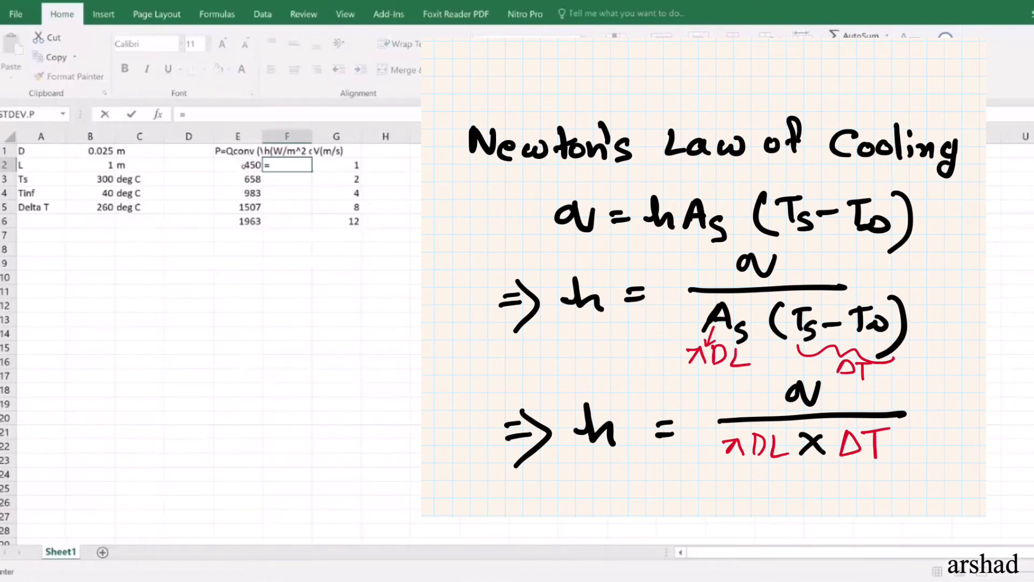
click(242, 166)
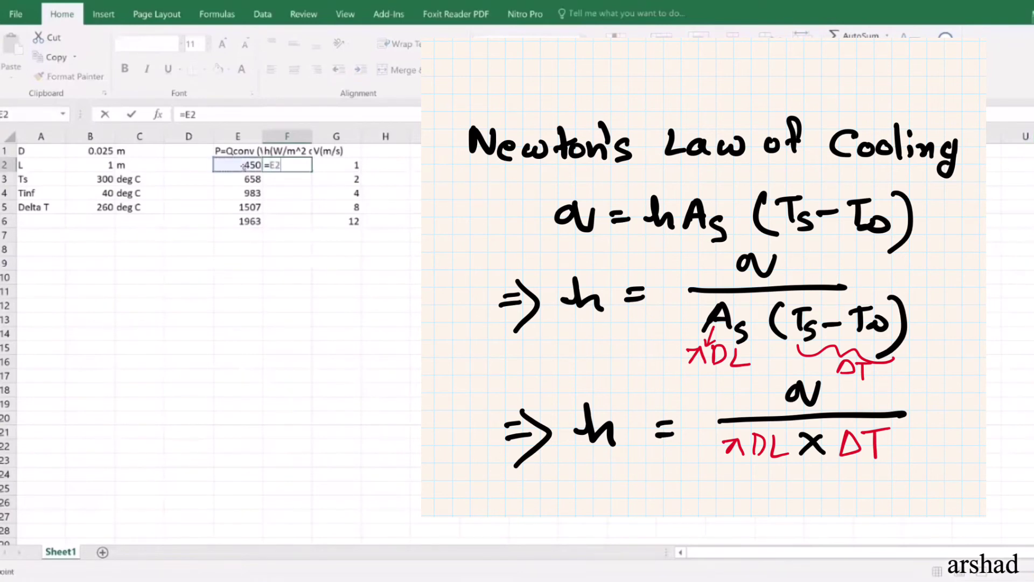
text(/)
text(3.141)
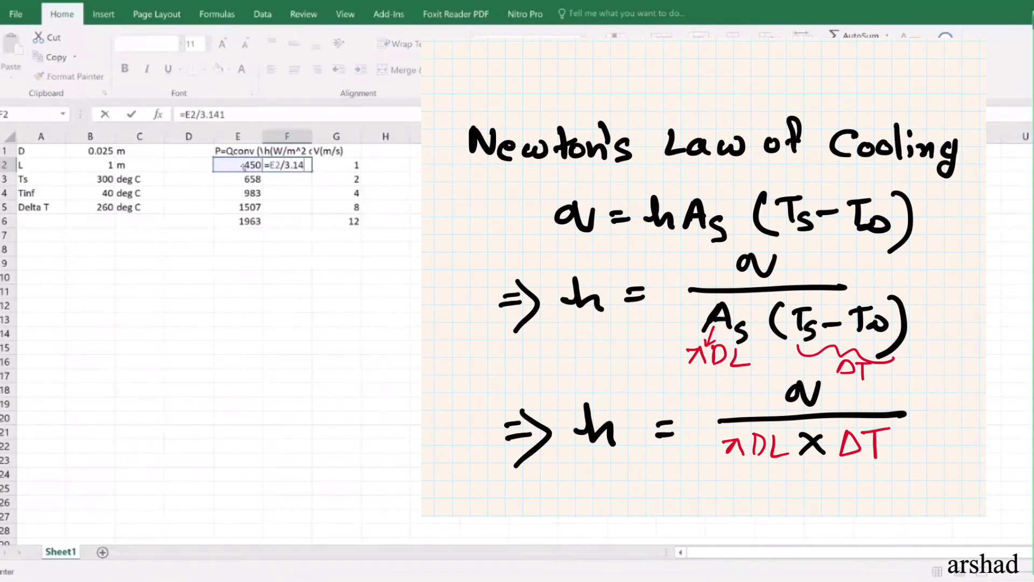
text(6)
click(202, 114)
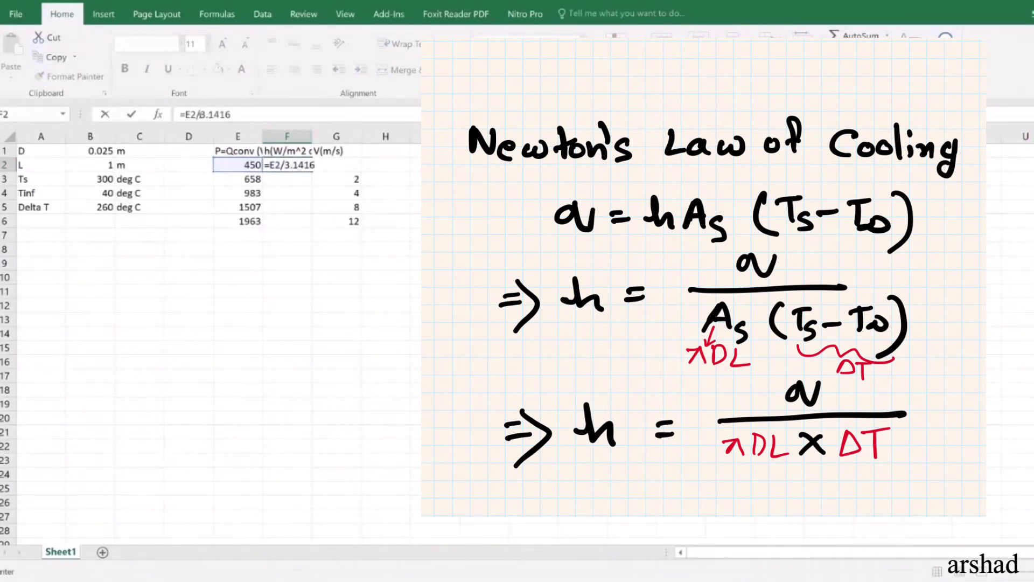
text(()
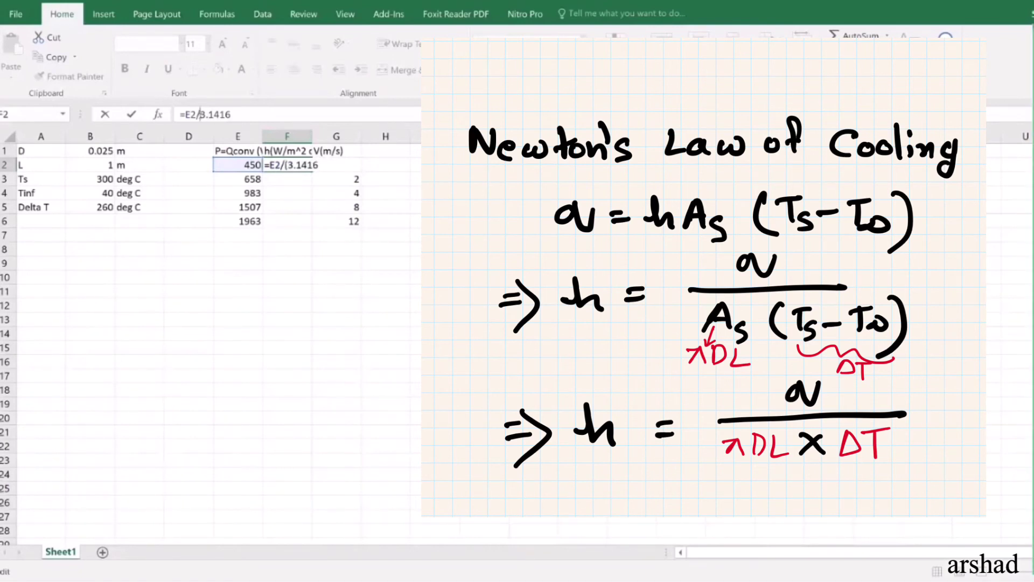
click(243, 111)
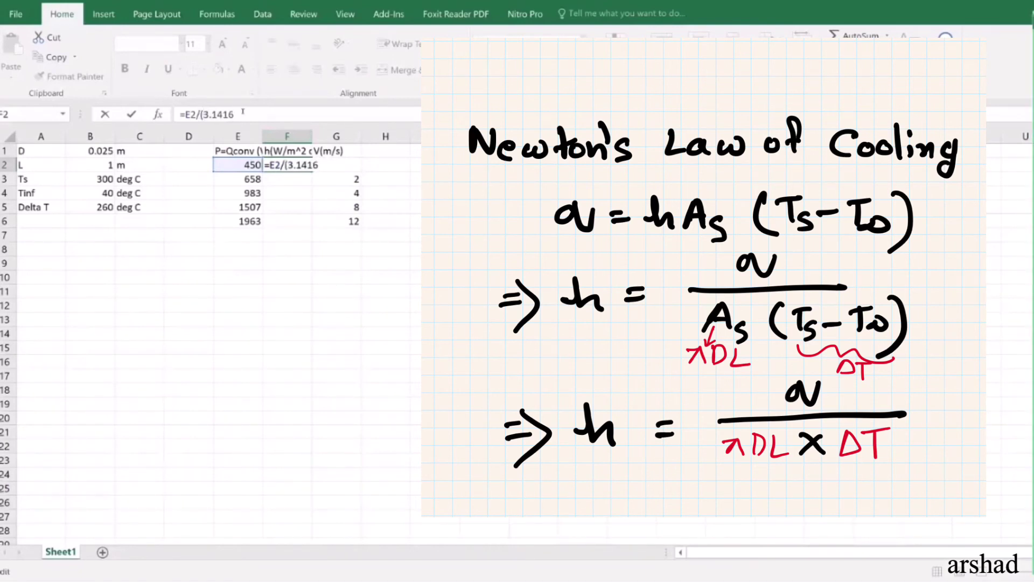
text(*)
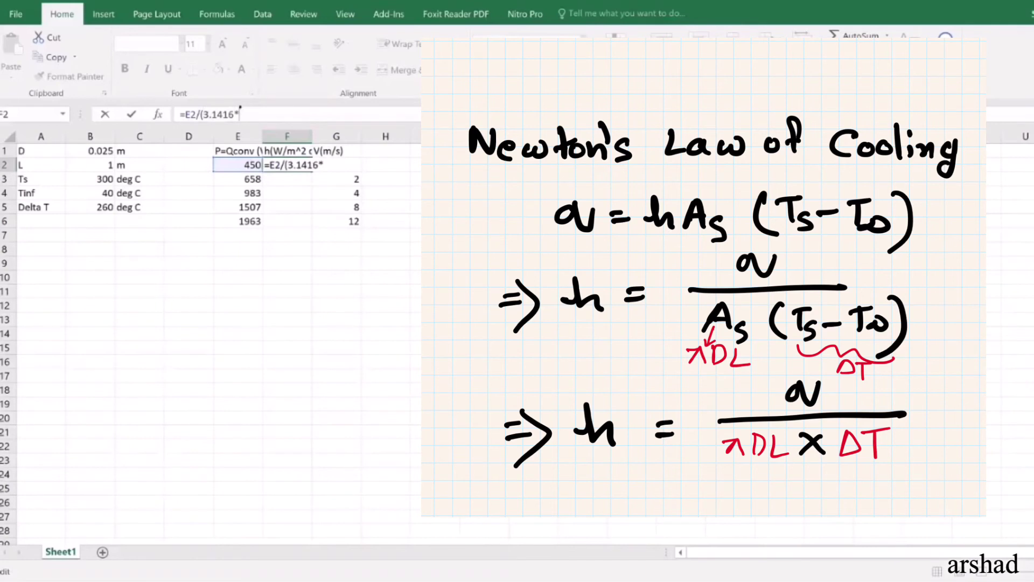
click(94, 152)
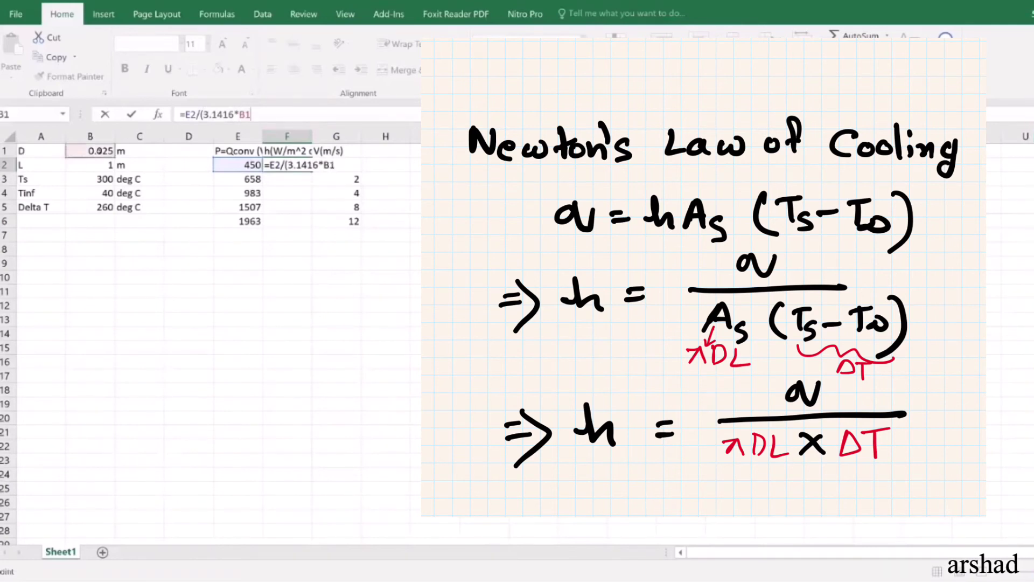
click(249, 114)
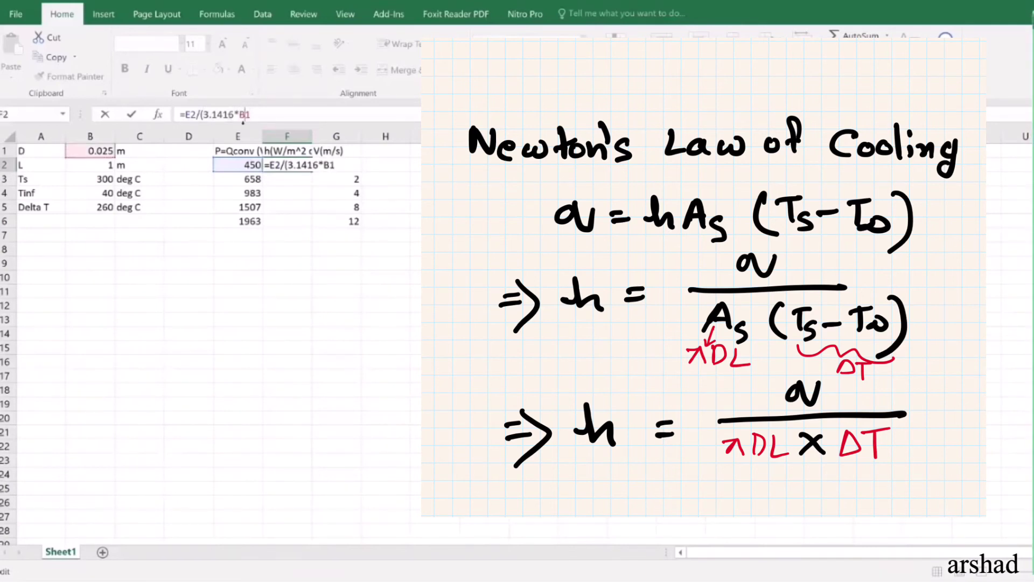
text($1*)
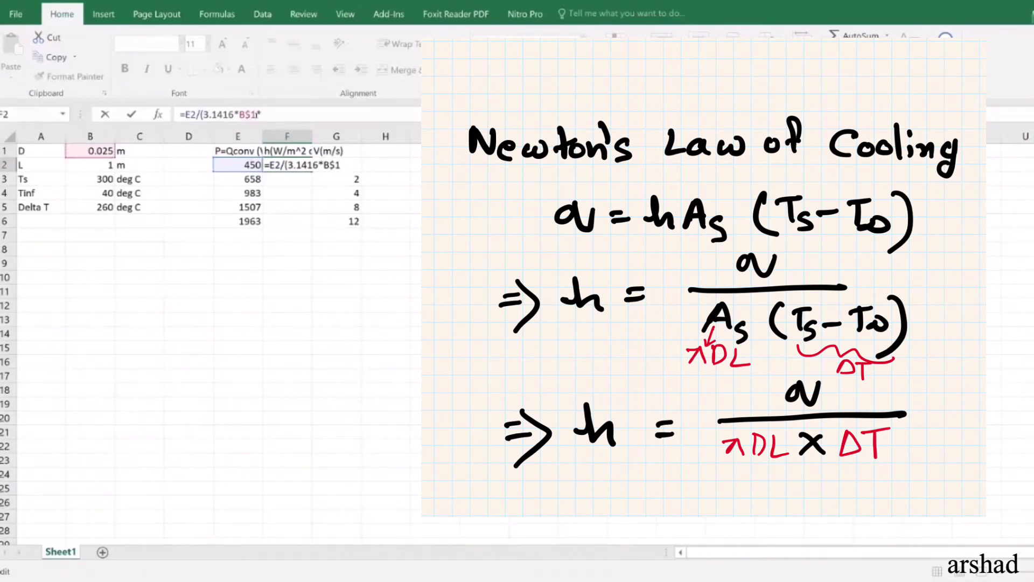
Finish the formula with *B$2*B$5) so F2 shows h = 22.03679.
click(102, 165)
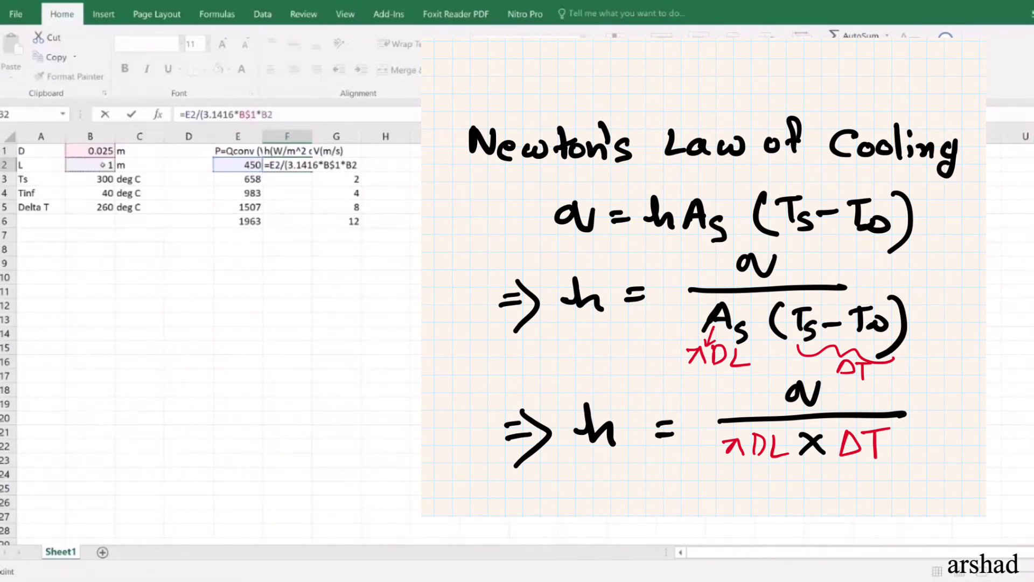
click(268, 114)
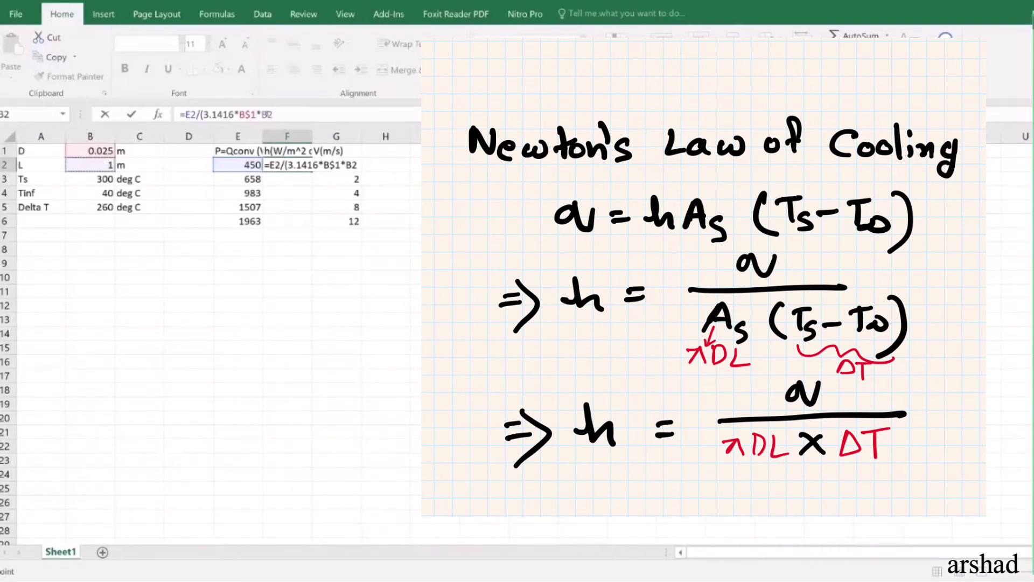
text($2*)
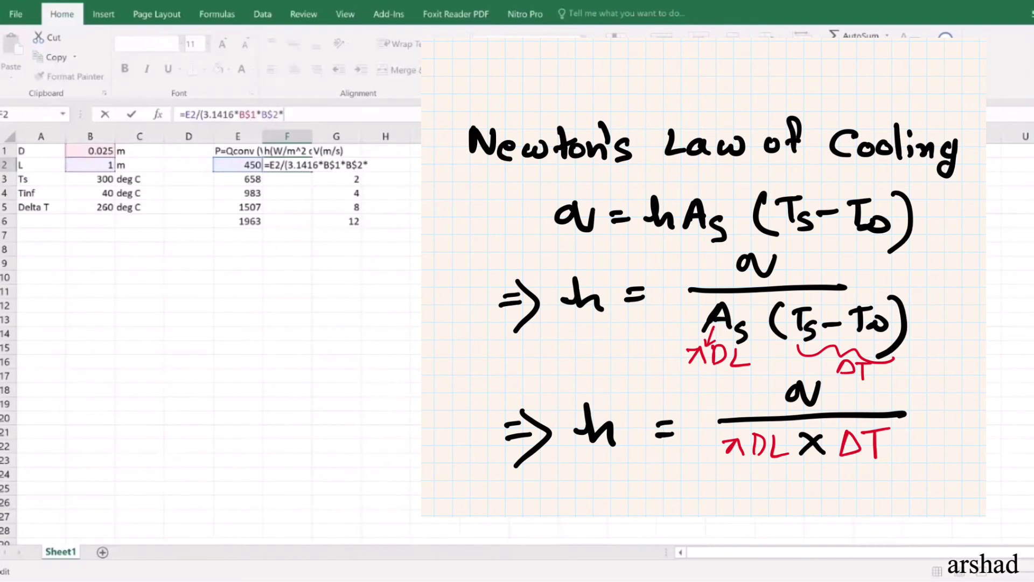
click(90, 207)
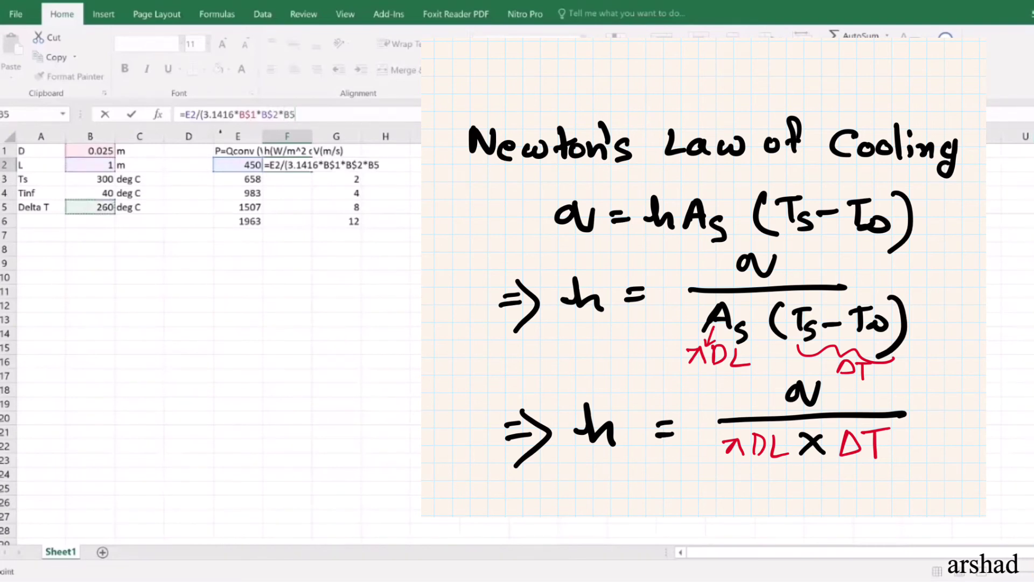
click(291, 114)
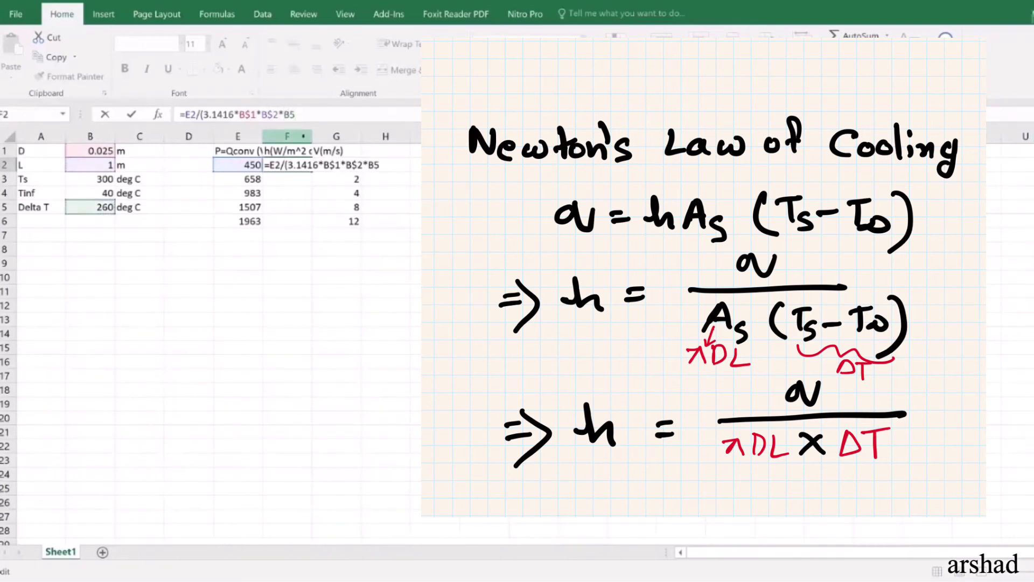
text($5)
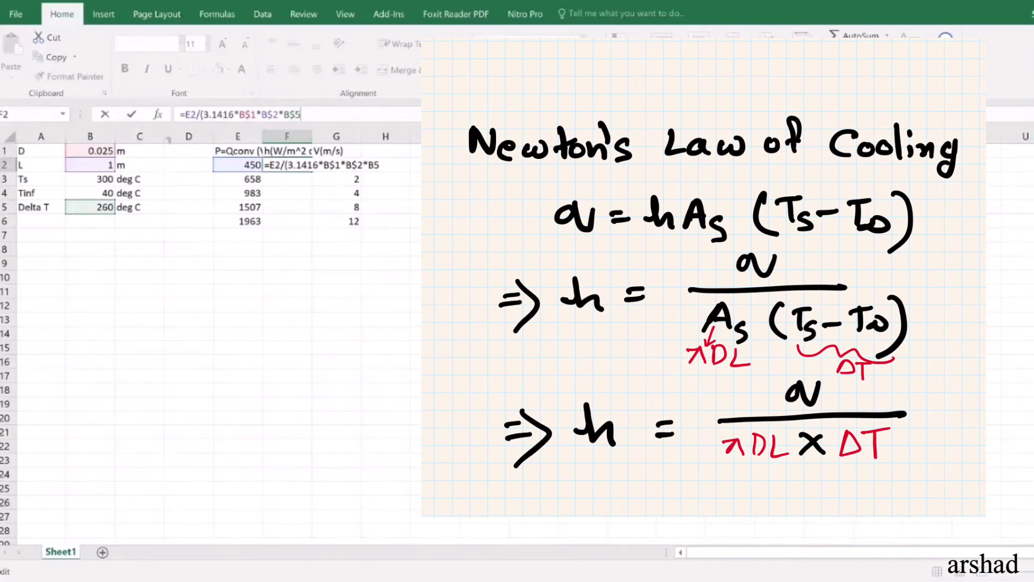
text())
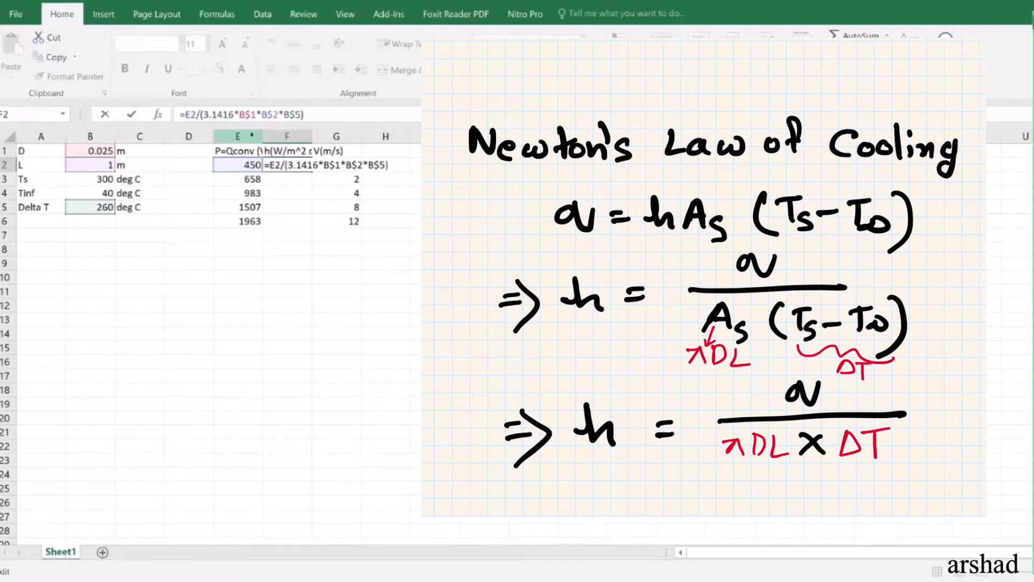
key(Return)
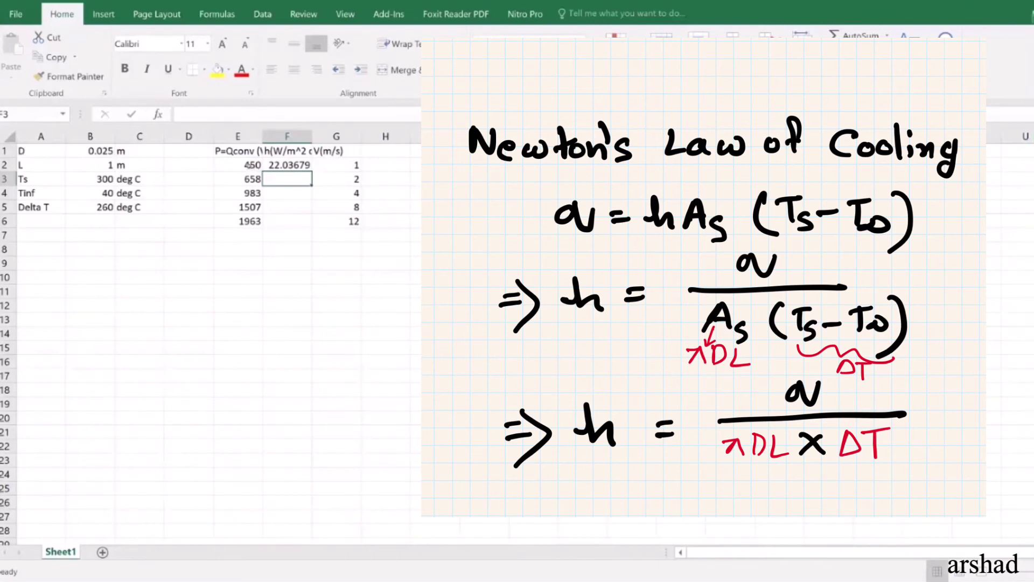
Check the heat inputs in E3:E6 and fill the h formula down to F6.
click(253, 165)
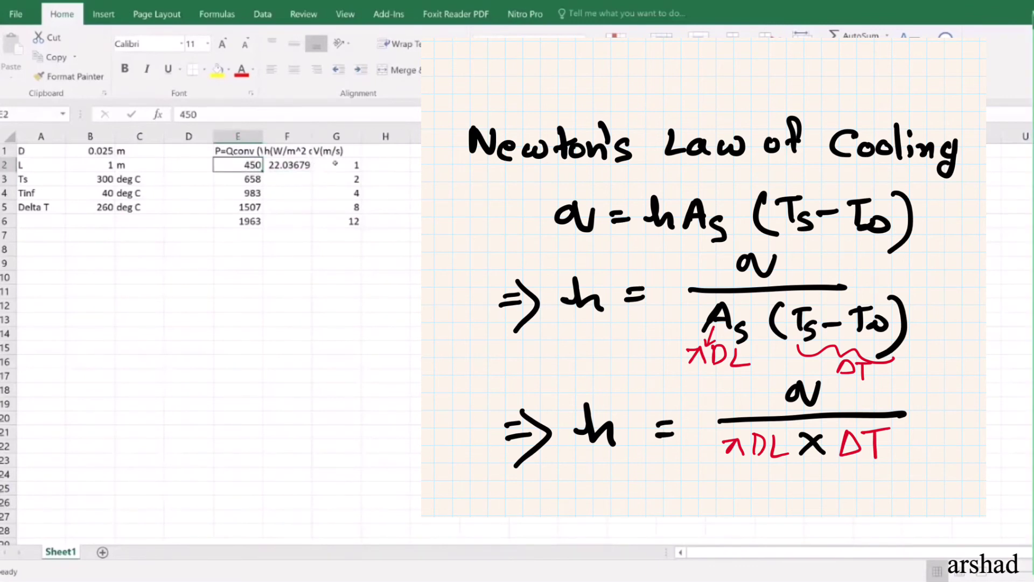
click(335, 164)
key(Left)
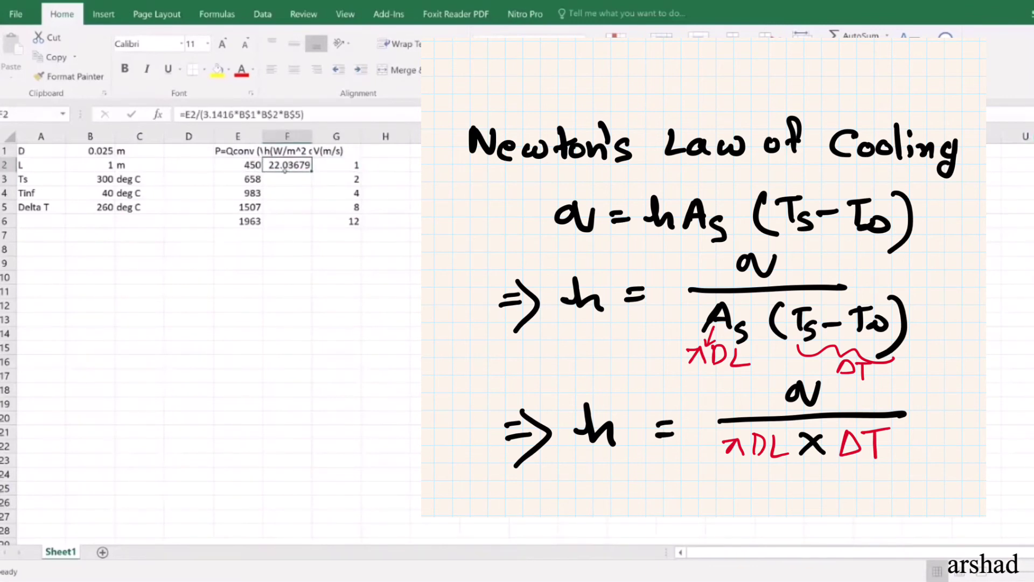
click(258, 179)
click(253, 193)
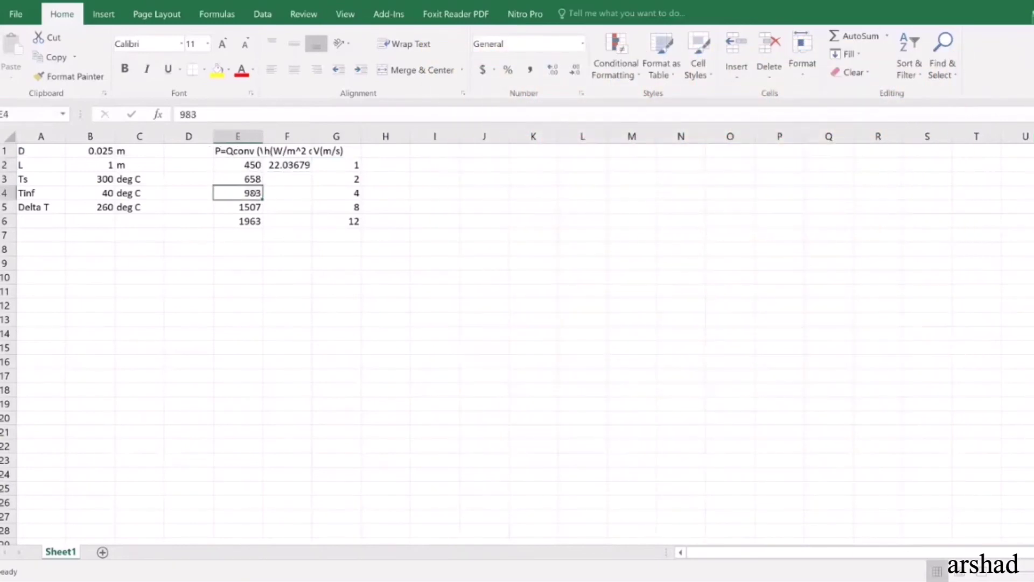
click(253, 210)
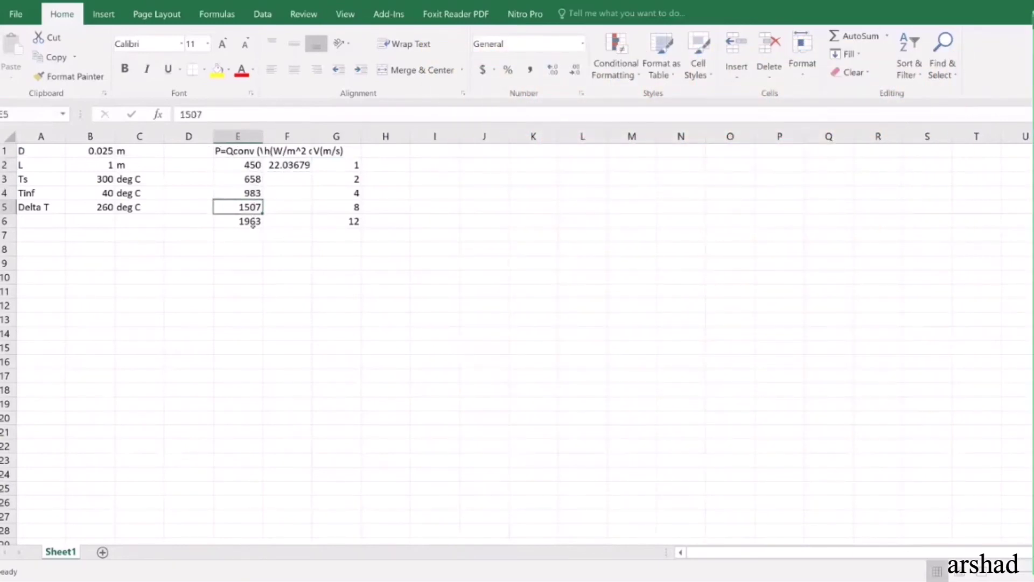
click(252, 222)
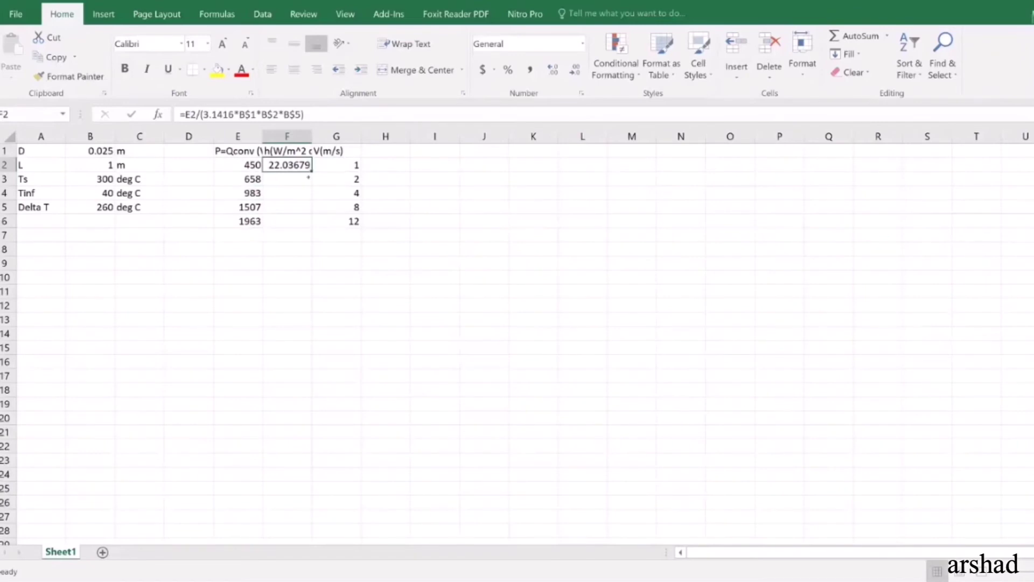
drag(309, 178, 306, 221)
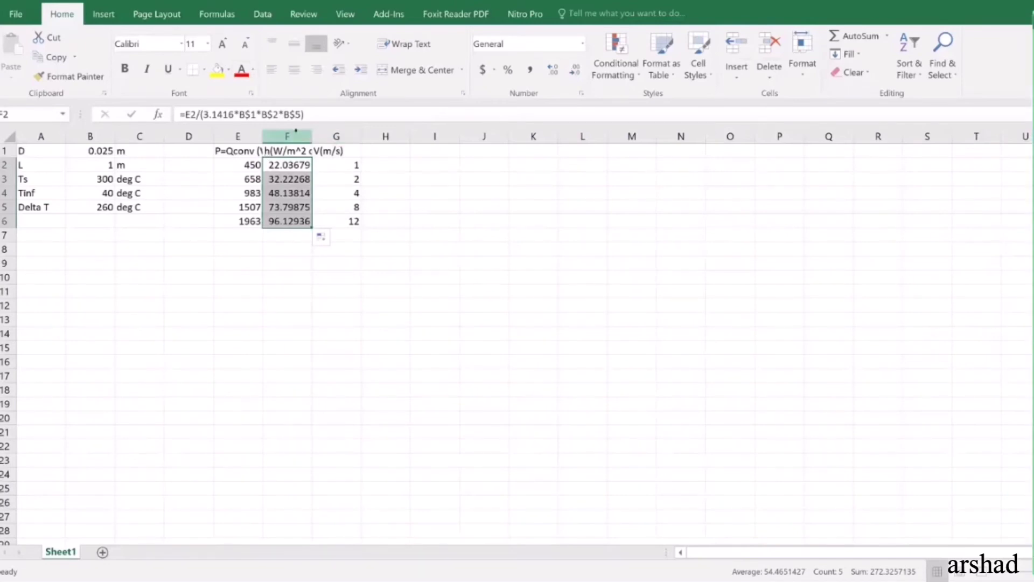
drag(304, 136, 324, 131)
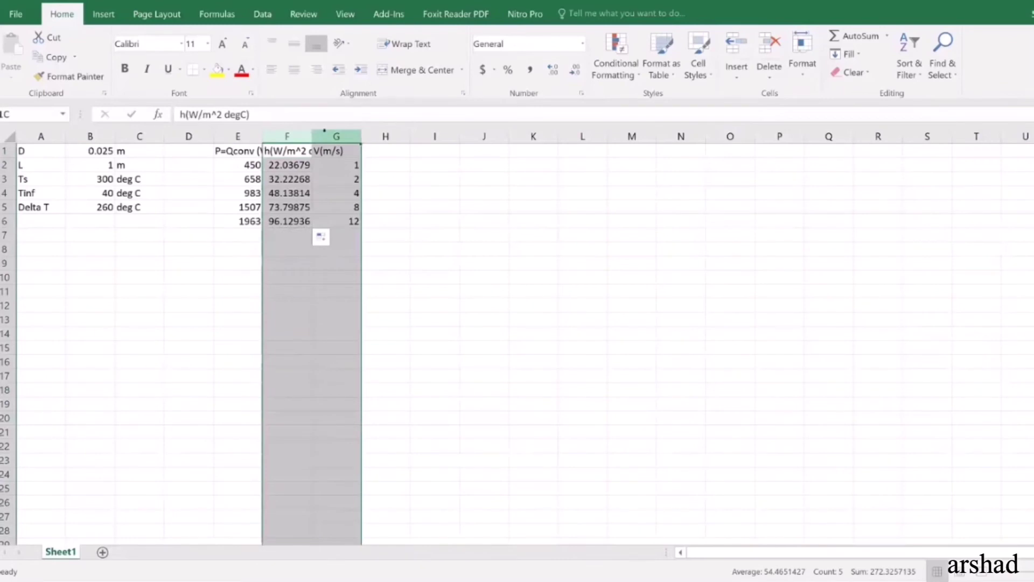
Insert a plain scatter chart from the data in F1:G6.
drag(289, 151, 324, 212)
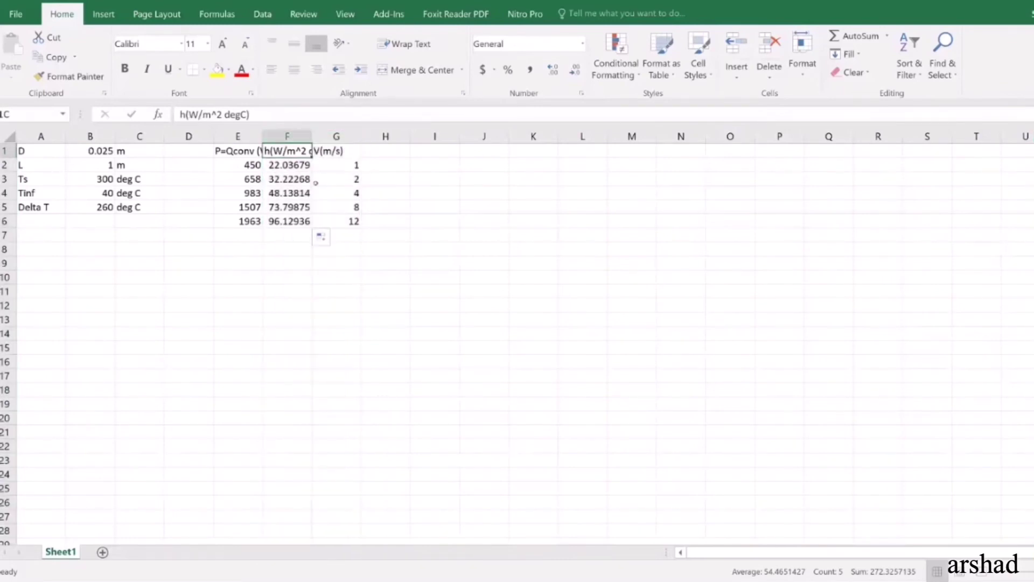
click(106, 15)
click(563, 72)
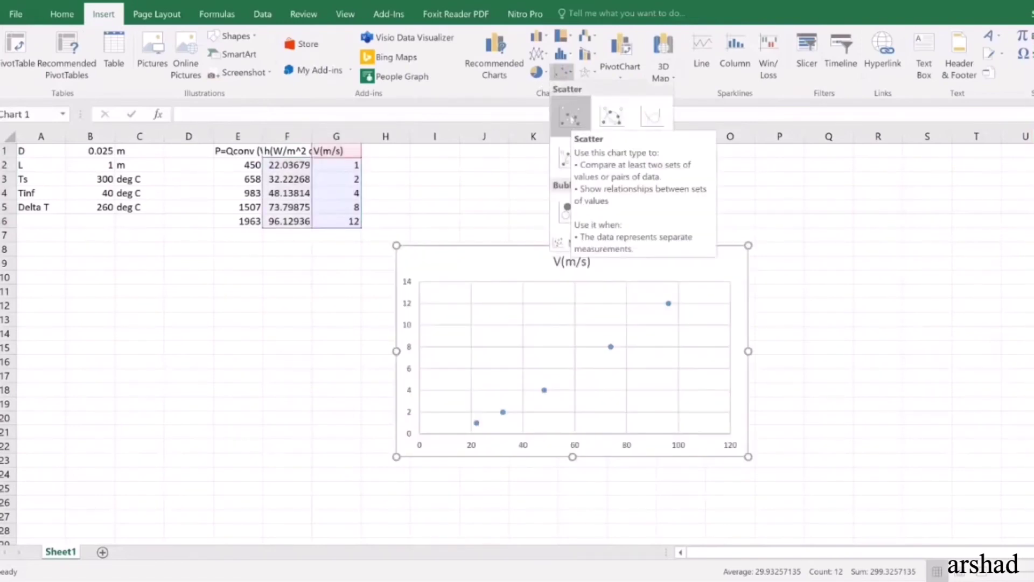
click(570, 116)
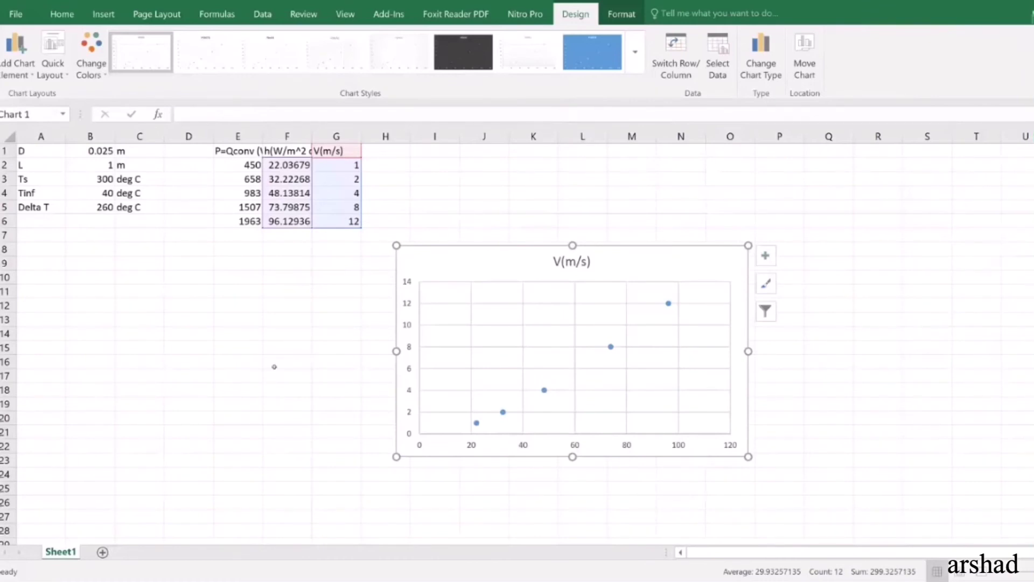
click(57, 292)
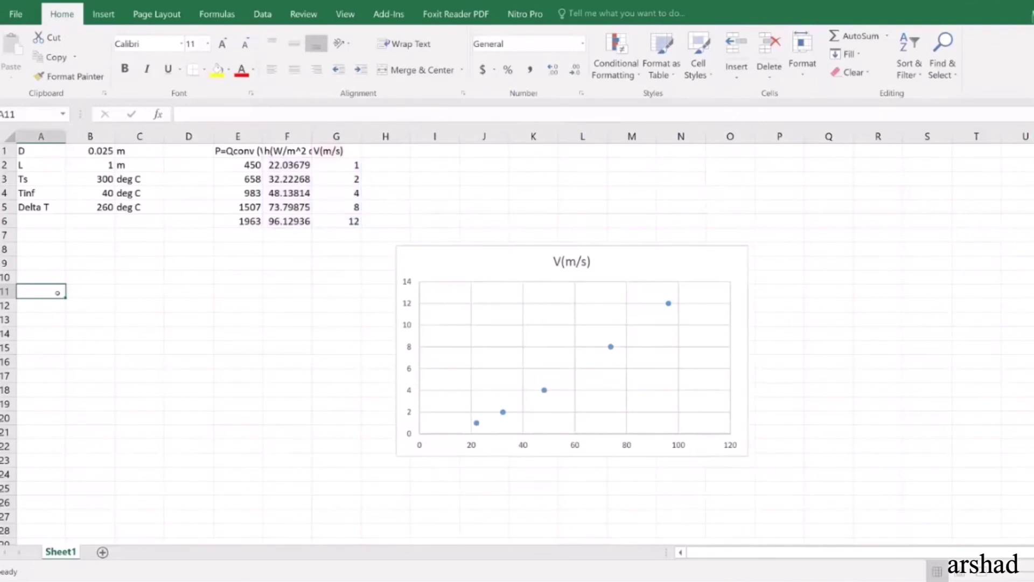
Enter h= in A11 and CV^n in B11, then delete the first scatter chart.
text(h)
key(Tab)
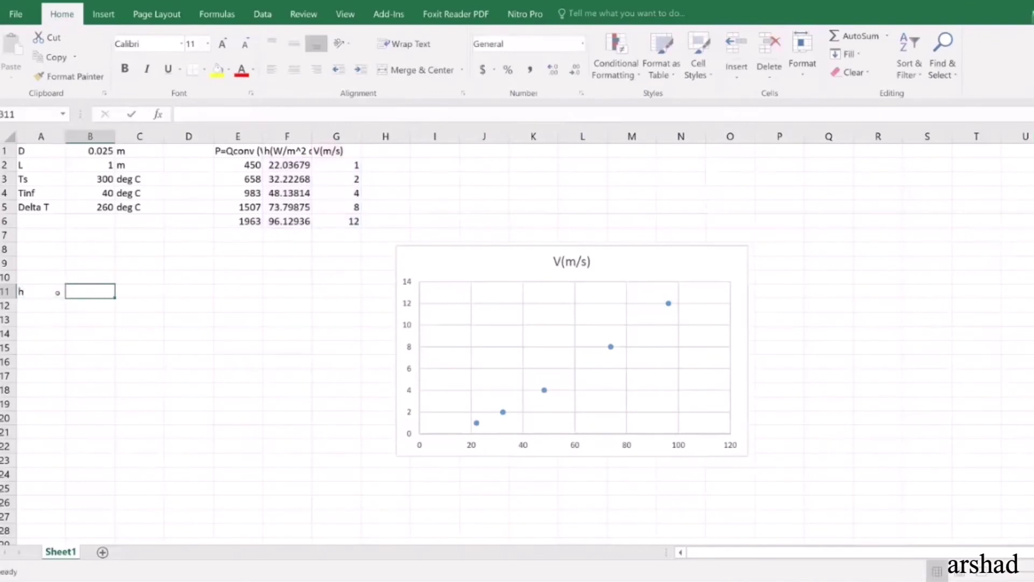
text(CV)
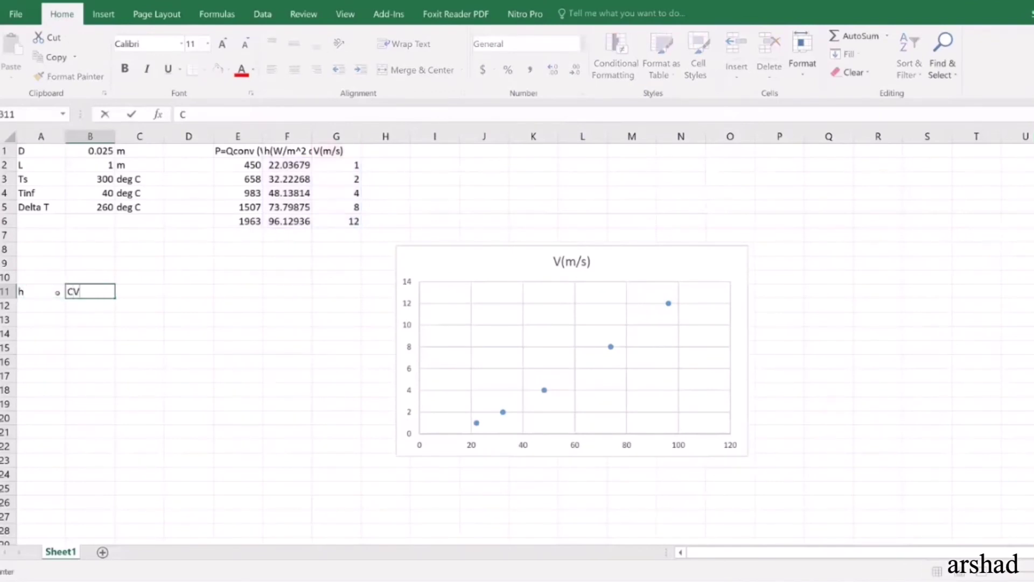
text(^n)
key(Return)
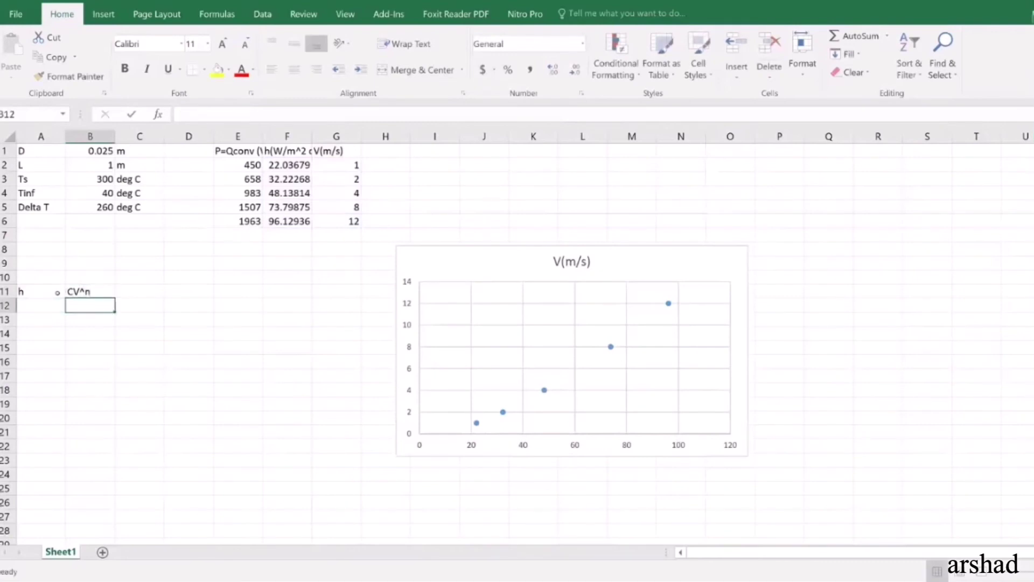
click(49, 291)
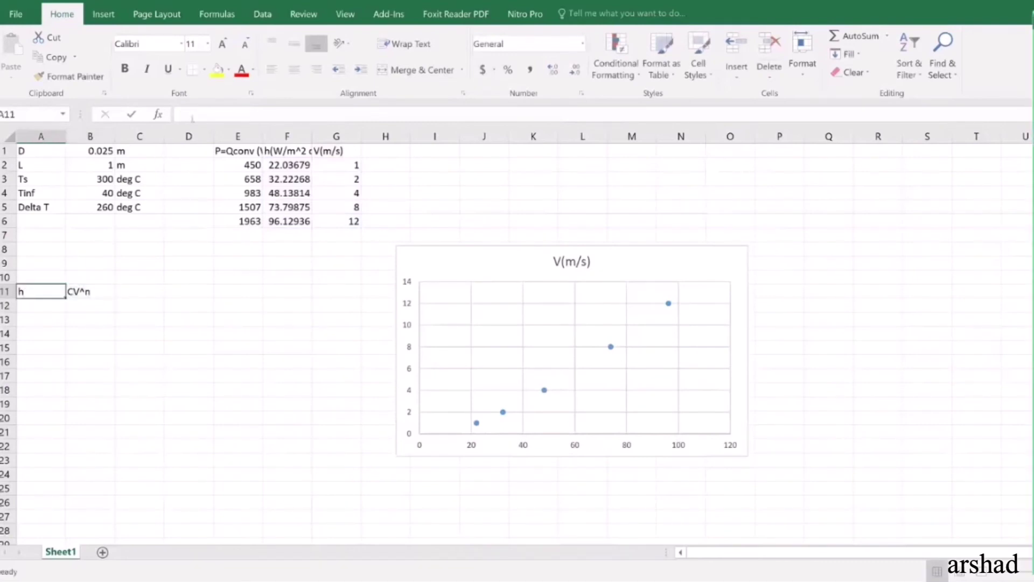
click(193, 115)
text(=)
key(Return)
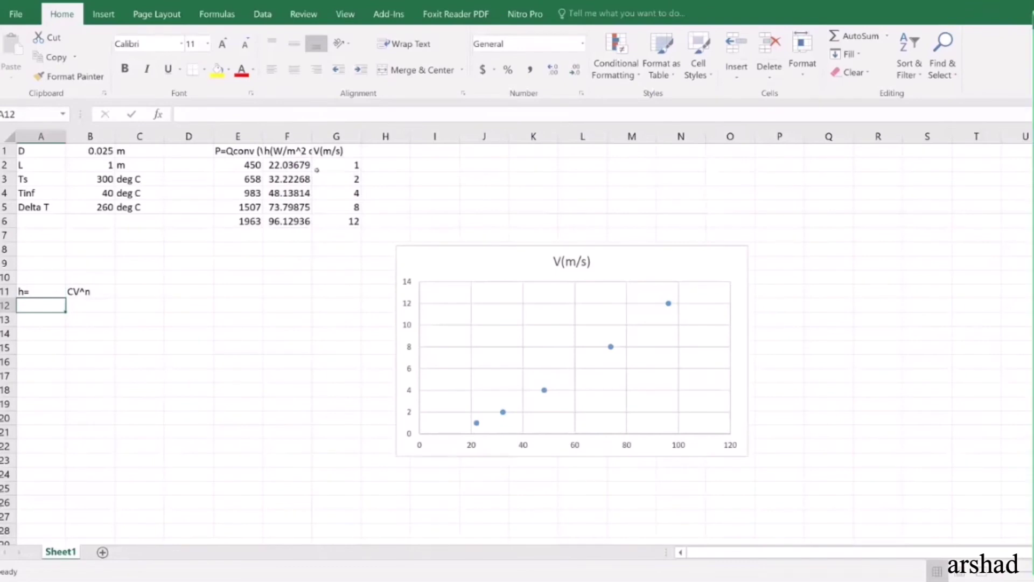
click(432, 262)
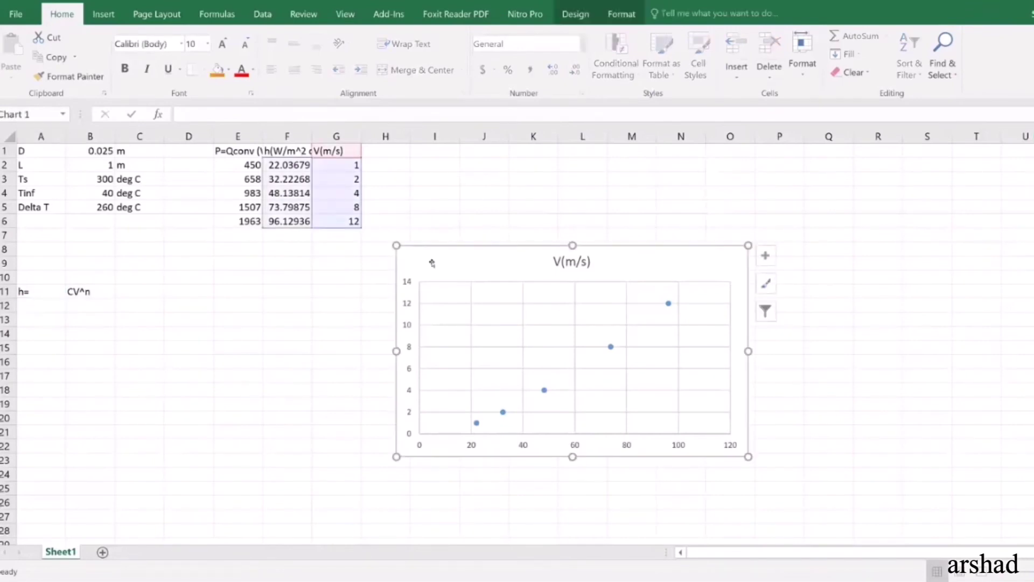
key(Delete)
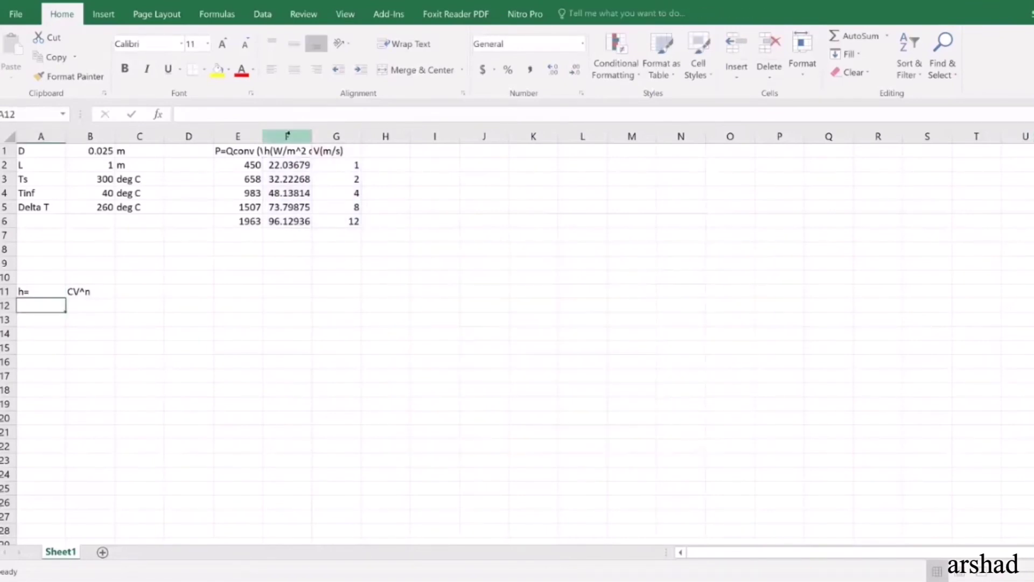
Copy column F and paste its h values into column H as values.
click(287, 135)
right_click(287, 134)
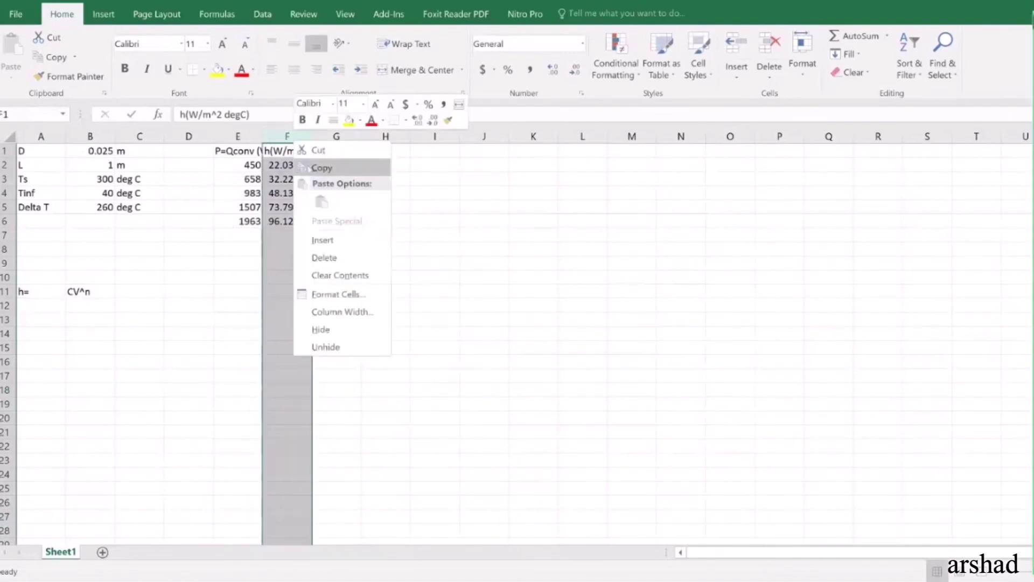
key(Escape)
key(ctrl+c)
click(383, 136)
right_click(382, 138)
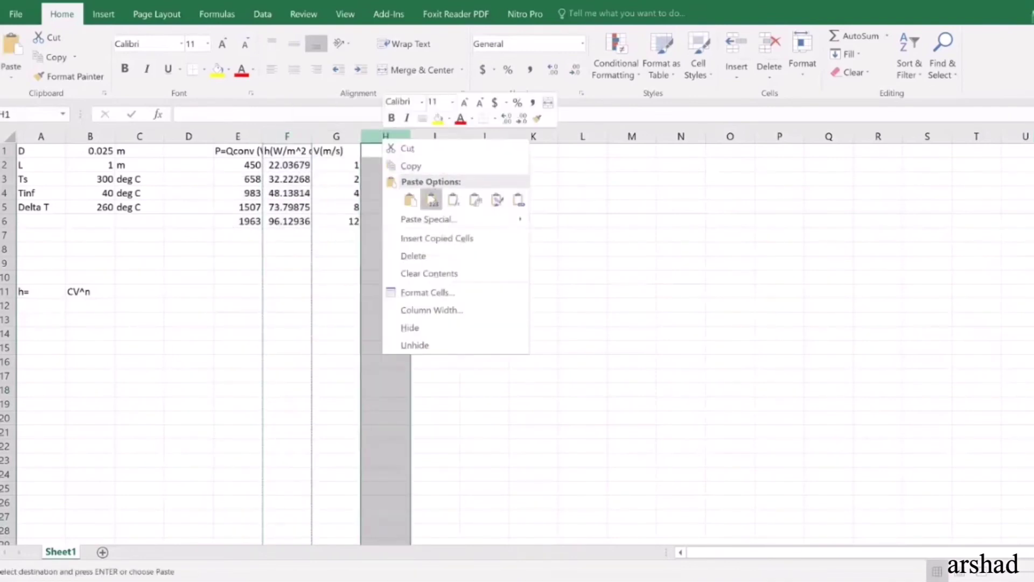
click(432, 200)
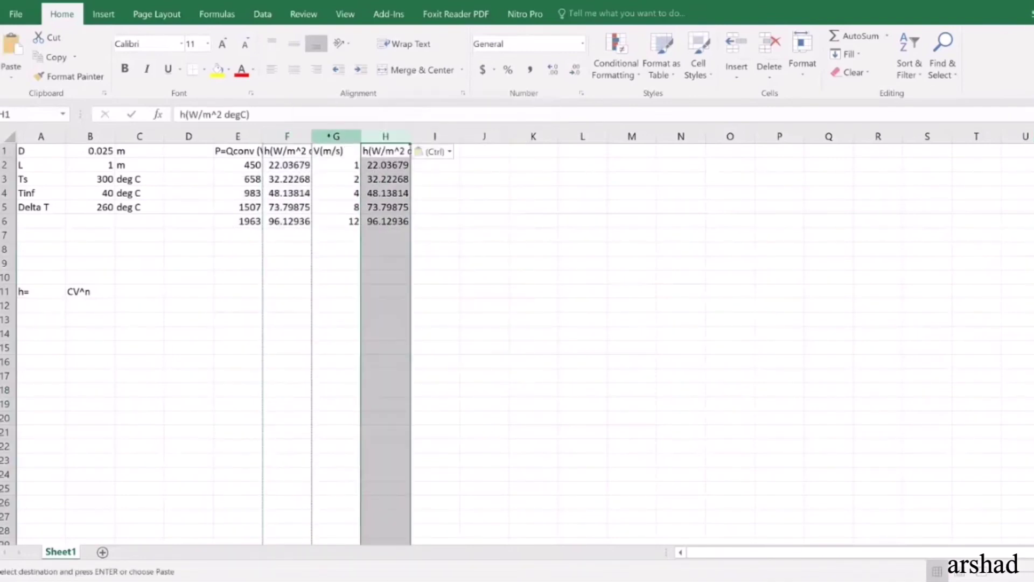
Insert a scatter chart of columns G:H, then move it right and down.
drag(329, 136, 373, 135)
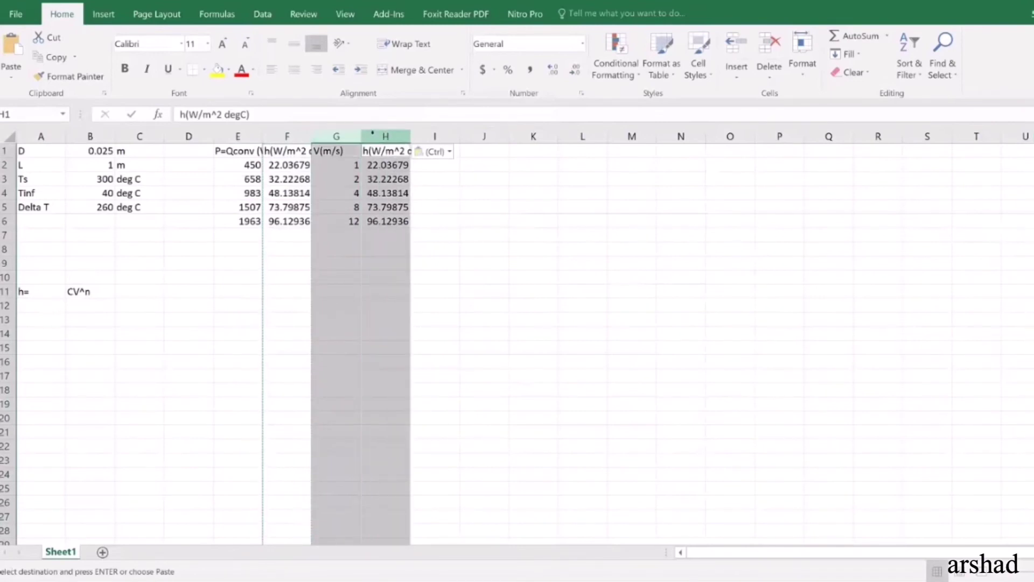
click(117, 19)
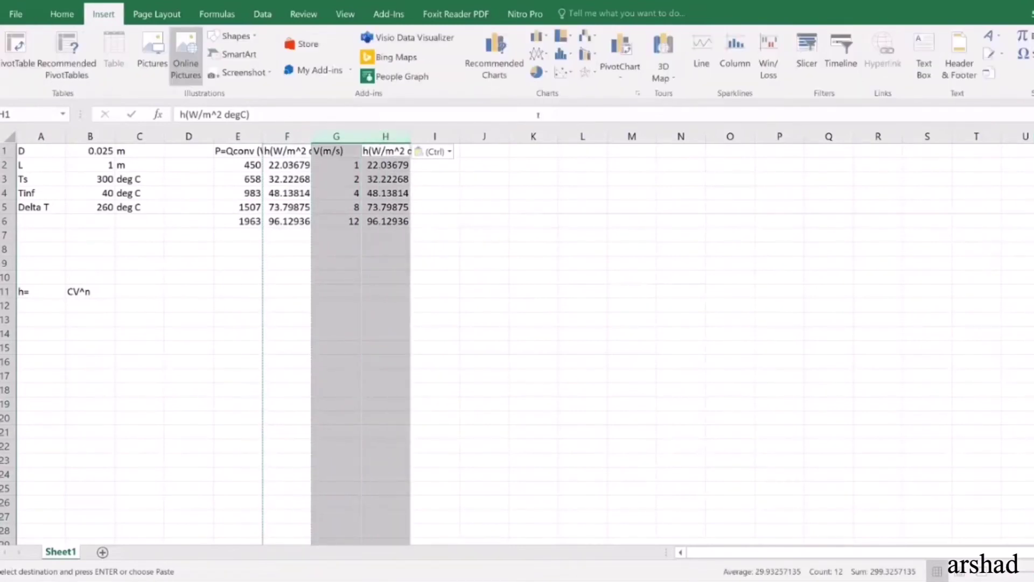
click(563, 71)
click(566, 111)
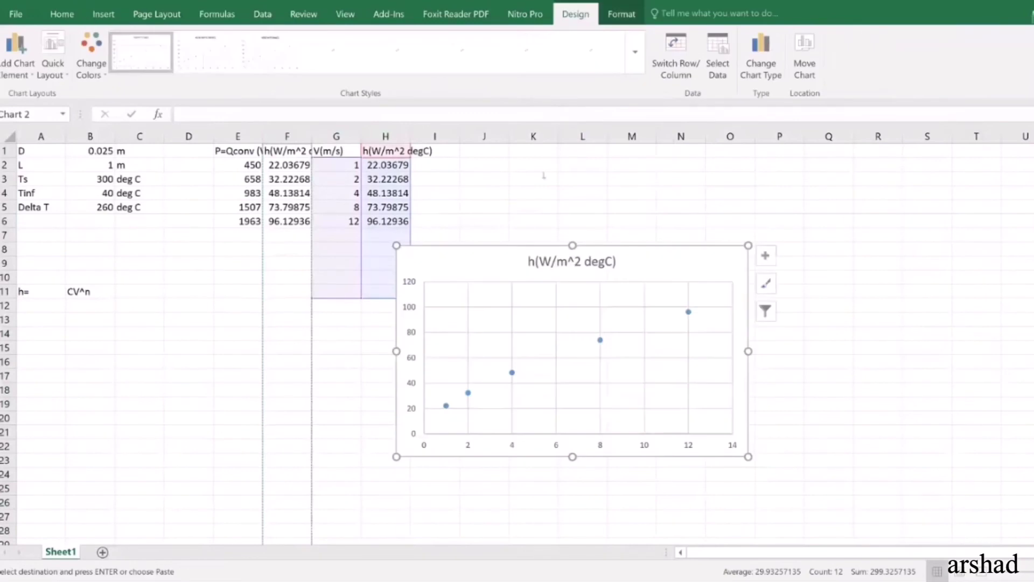
drag(451, 265, 518, 285)
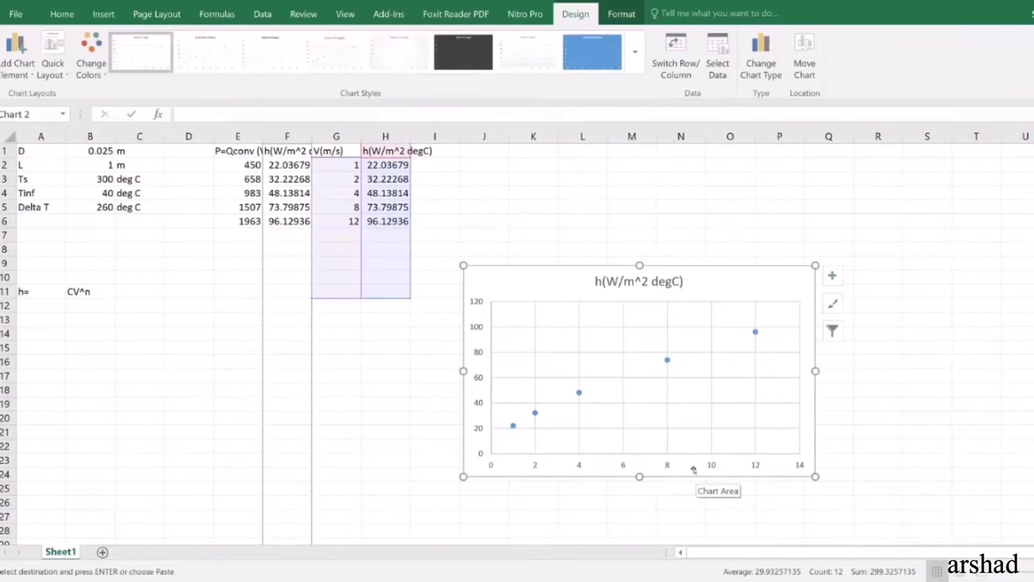
click(579, 392)
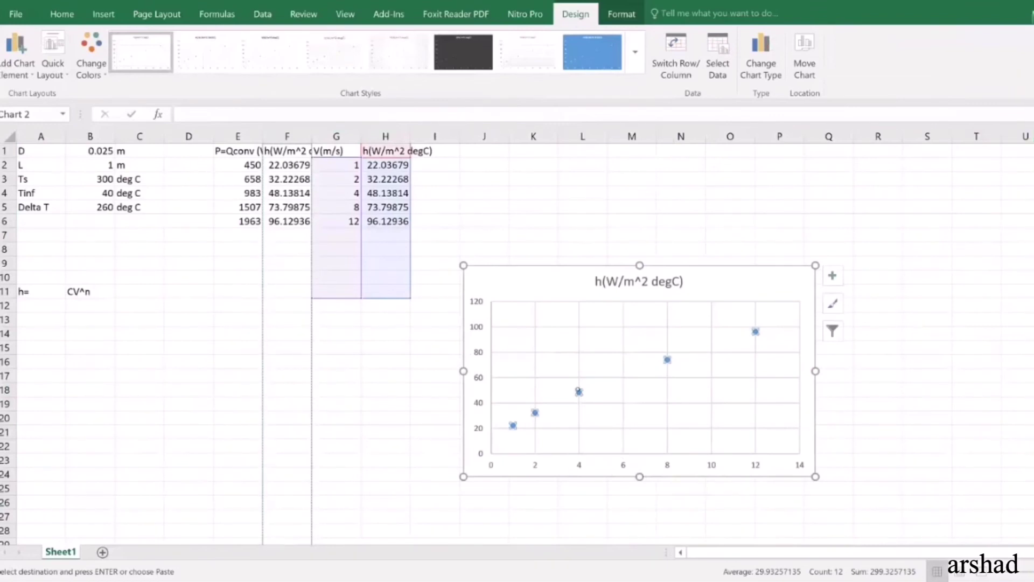
right_click(579, 392)
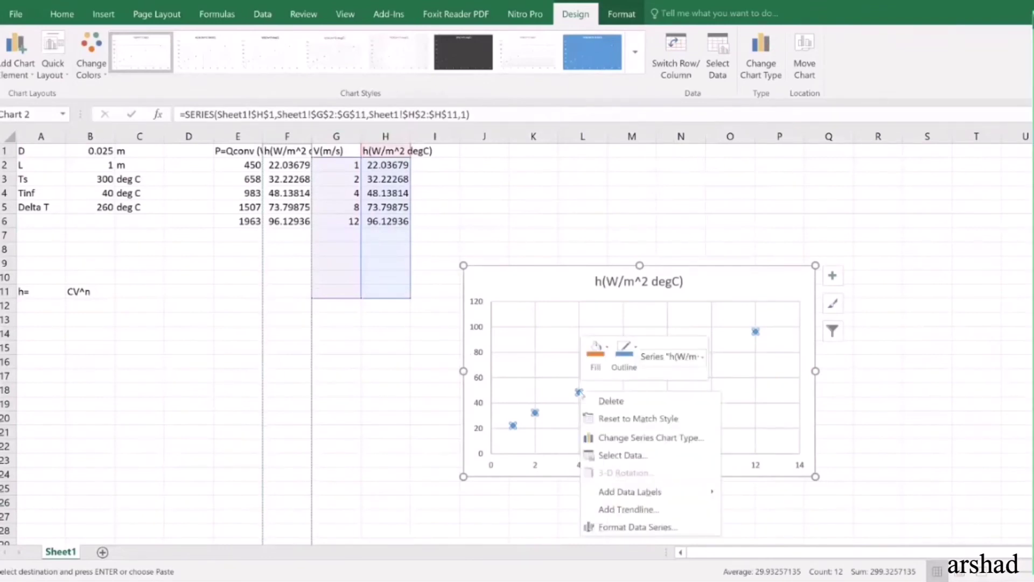
click(639, 510)
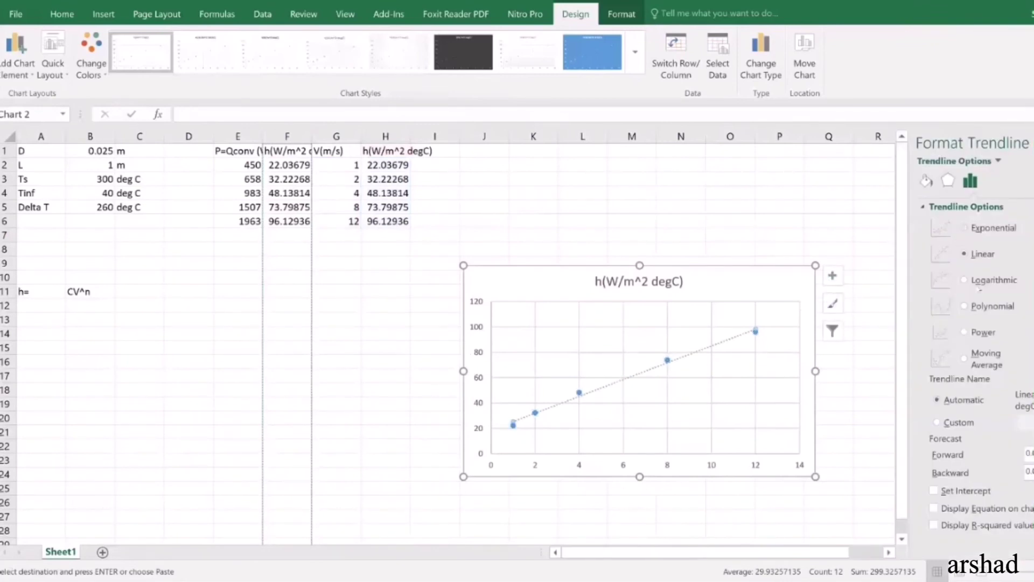
click(983, 333)
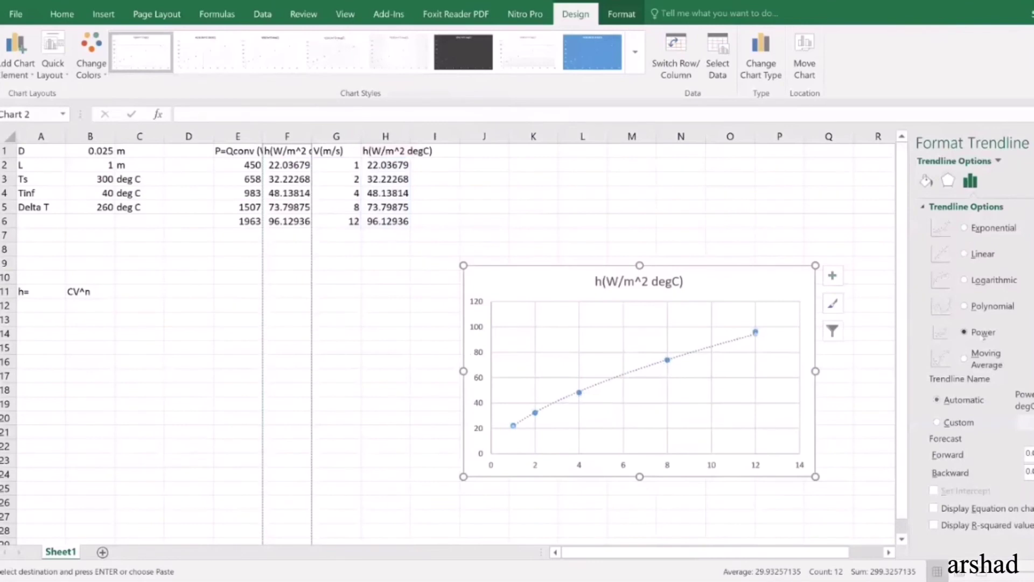
click(935, 508)
click(713, 329)
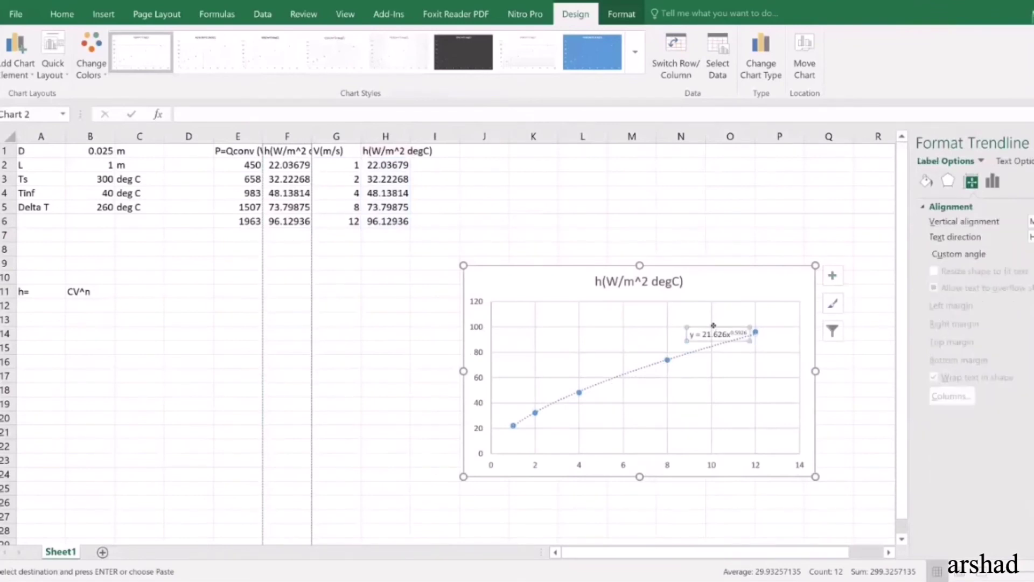
drag(714, 328, 722, 280)
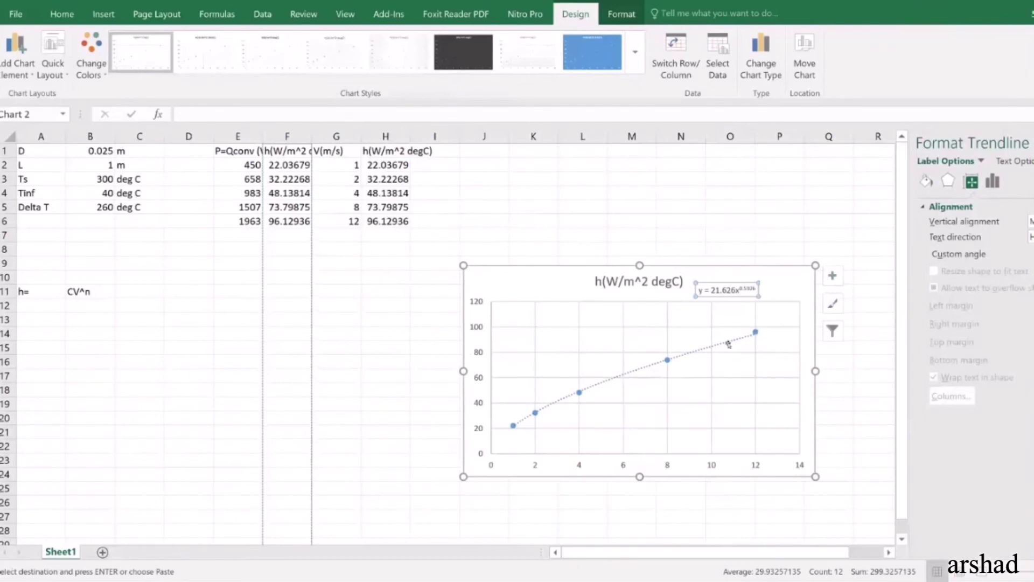
click(730, 346)
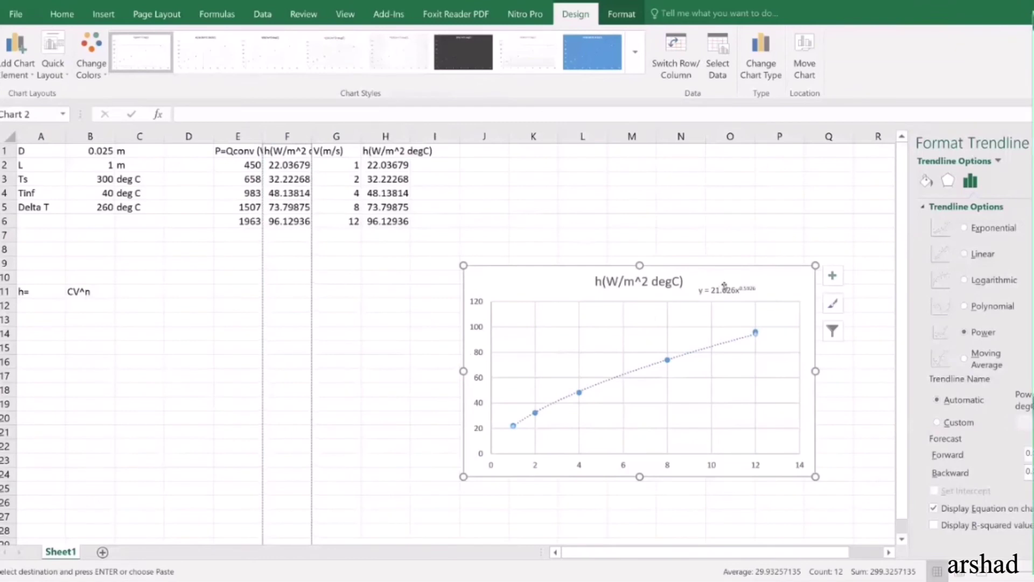
click(727, 290)
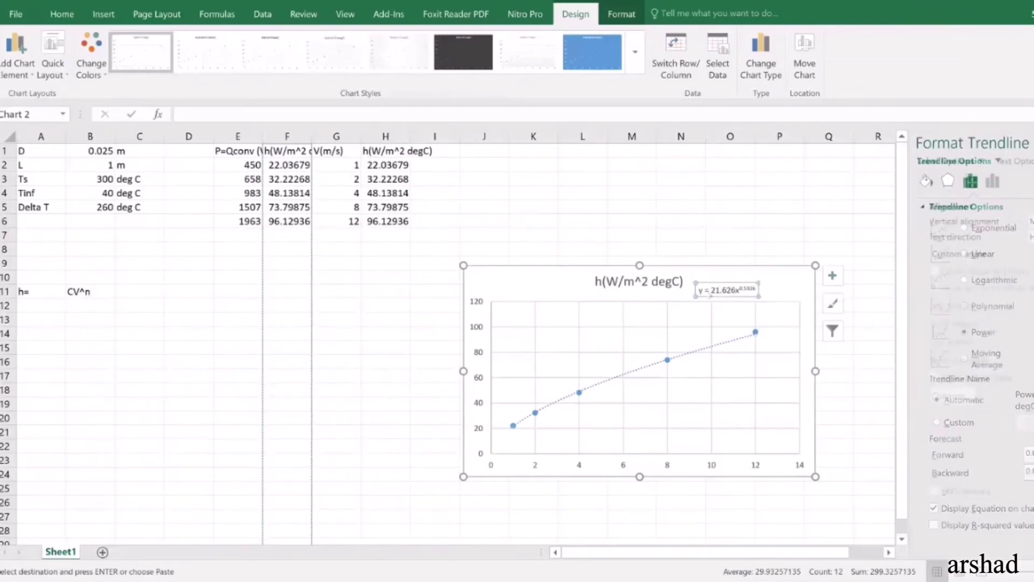
Set the trendline equation label's font size to 18.
drag(701, 291, 757, 291)
click(799, 254)
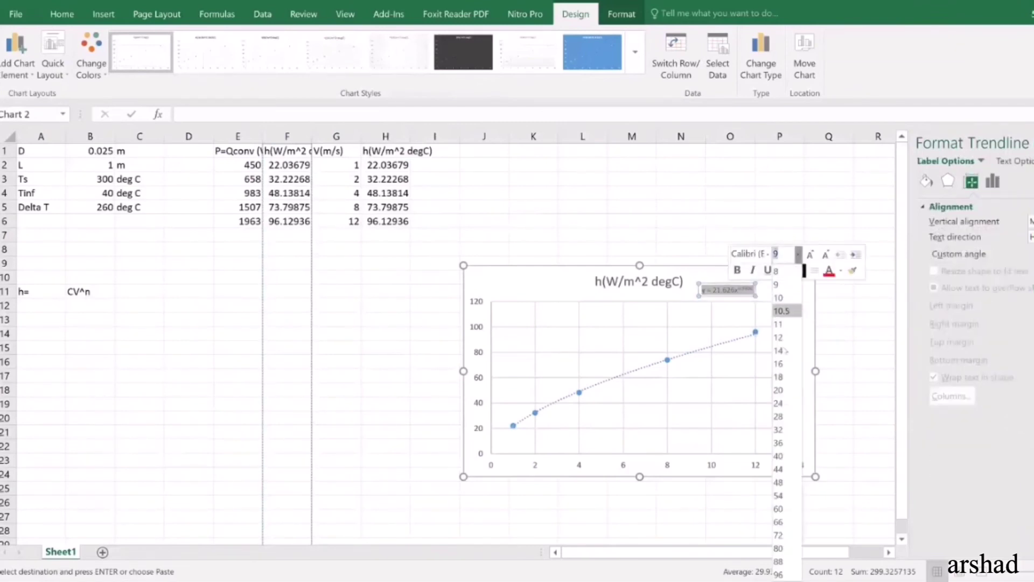
click(779, 390)
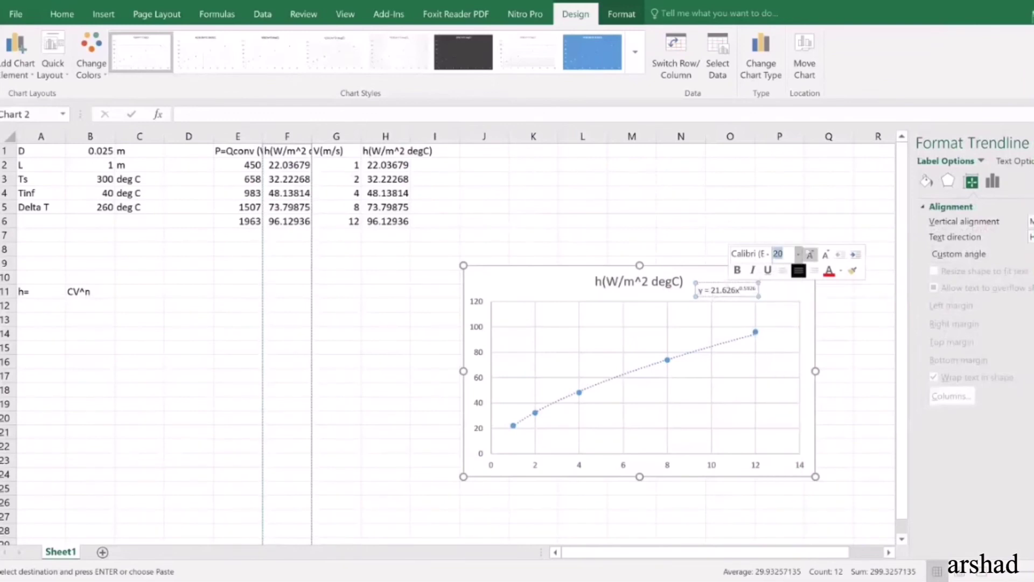
click(717, 290)
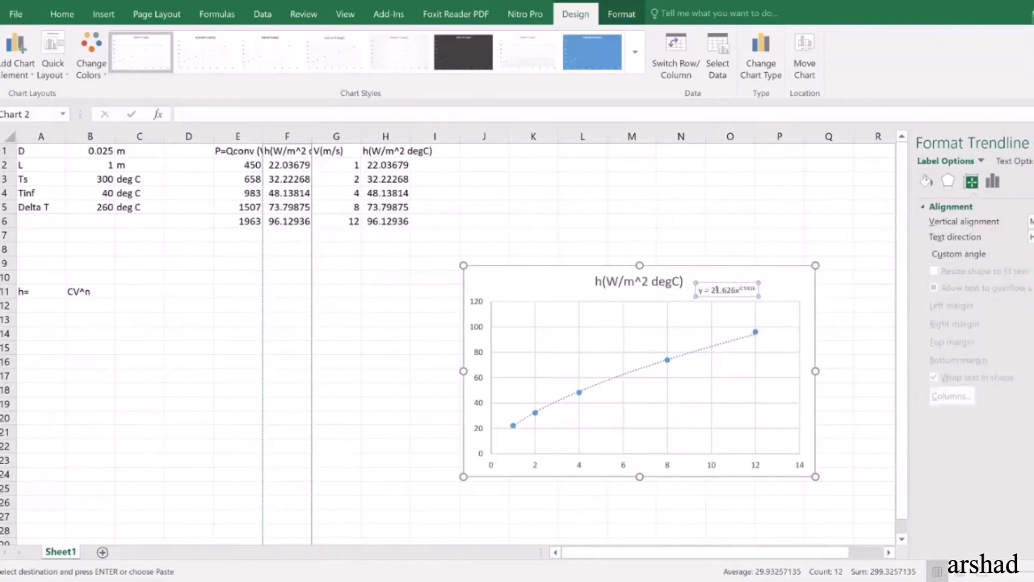
triple_click(716, 290)
right_click(721, 294)
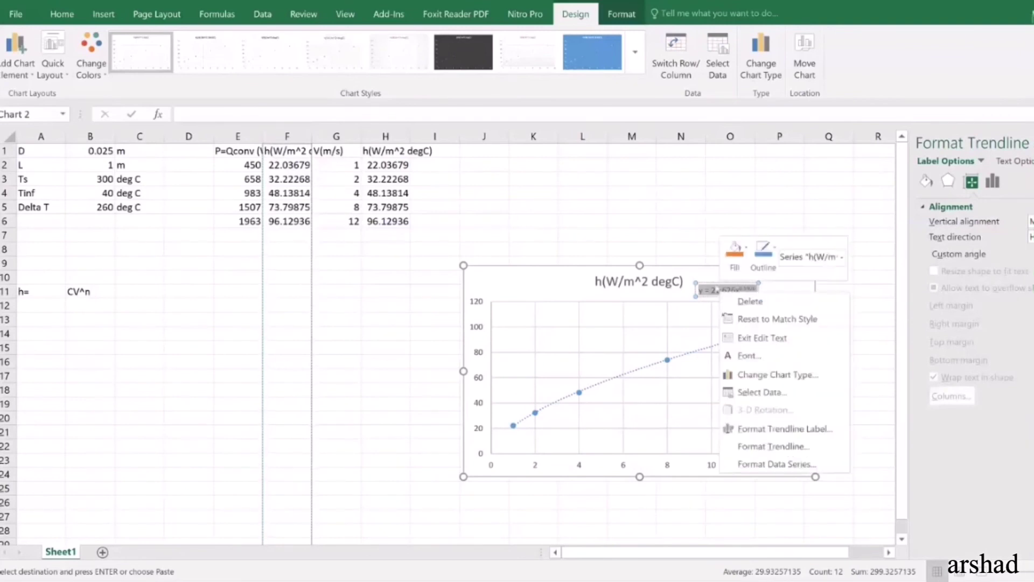
key(Escape)
click(62, 13)
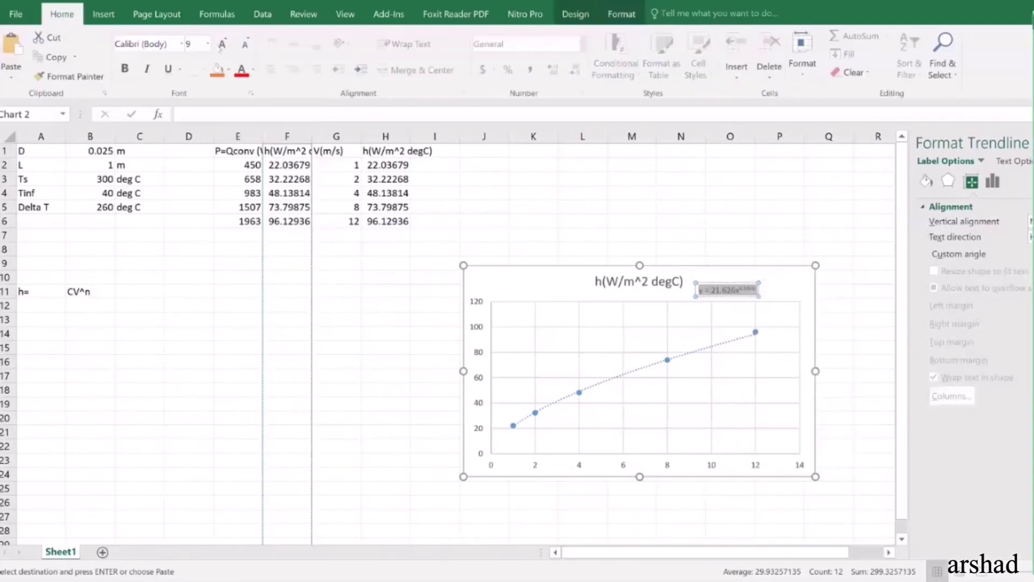
click(207, 44)
click(200, 173)
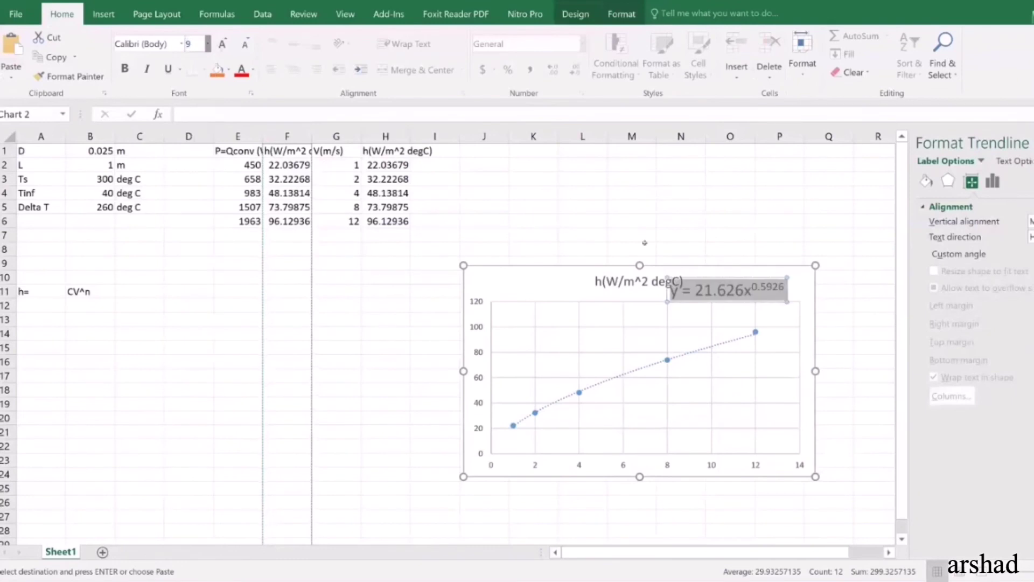
Move the equation to the plot's upper left and edit it to h = 21.626V^0.5926.
drag(726, 274, 538, 327)
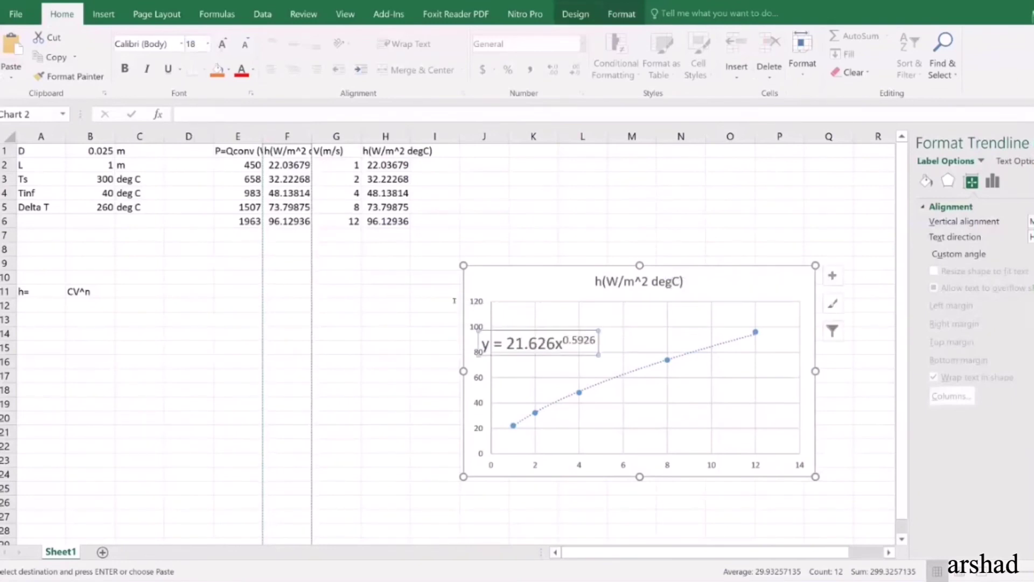
click(565, 329)
drag(507, 331, 536, 315)
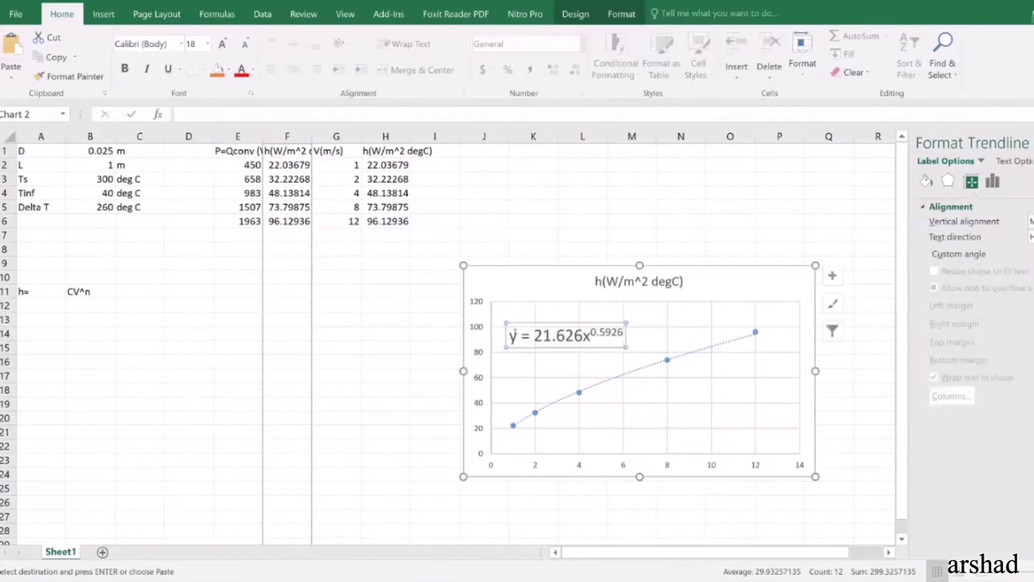
click(517, 335)
key(BackSpace)
text(h)
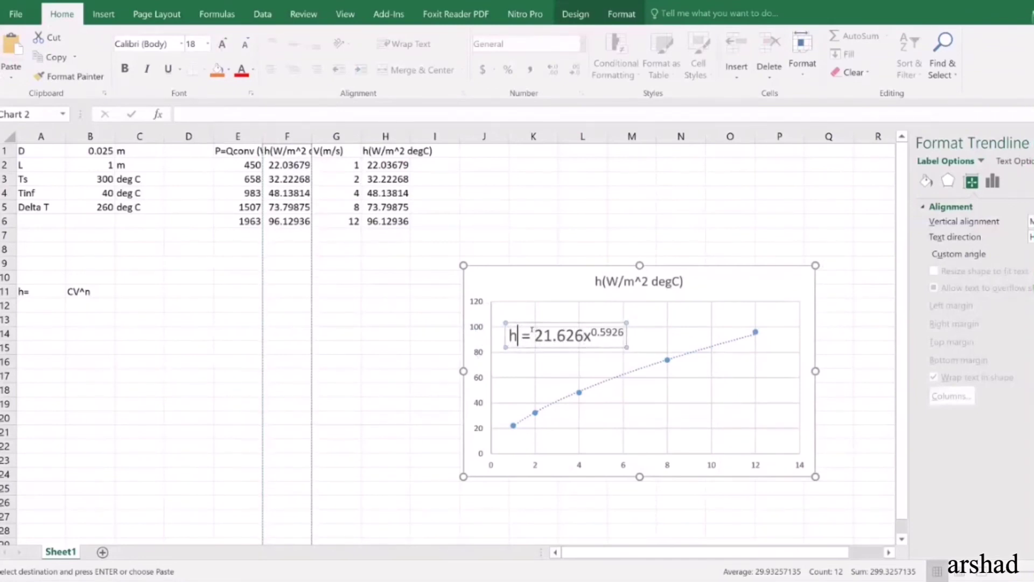
key(Right)
key(Right)
key(Right)
key(Right)
key(Right)
key(Right)
key(Right)
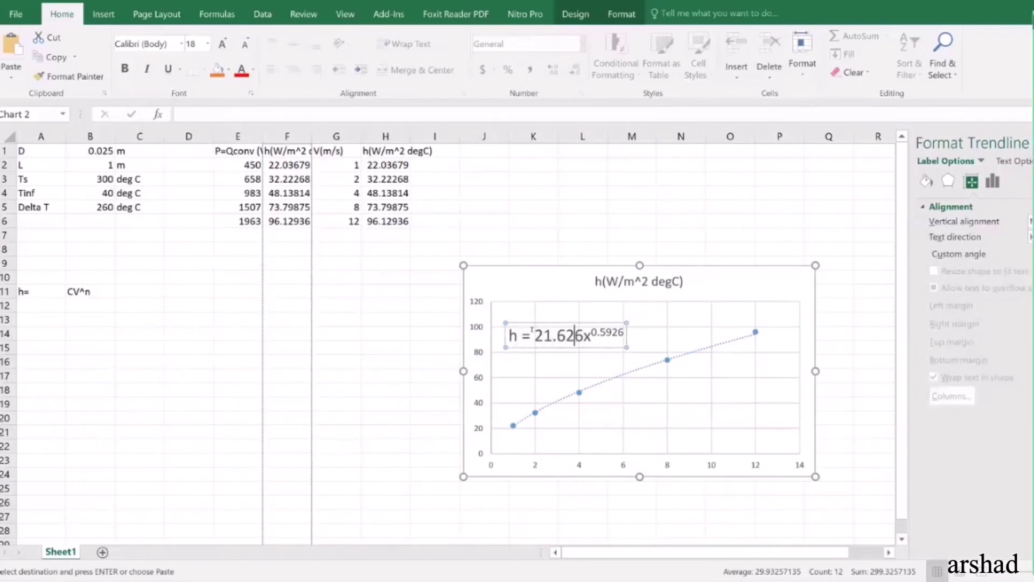
key(Right)
key(Right)
key(BackSpace)
text(V)
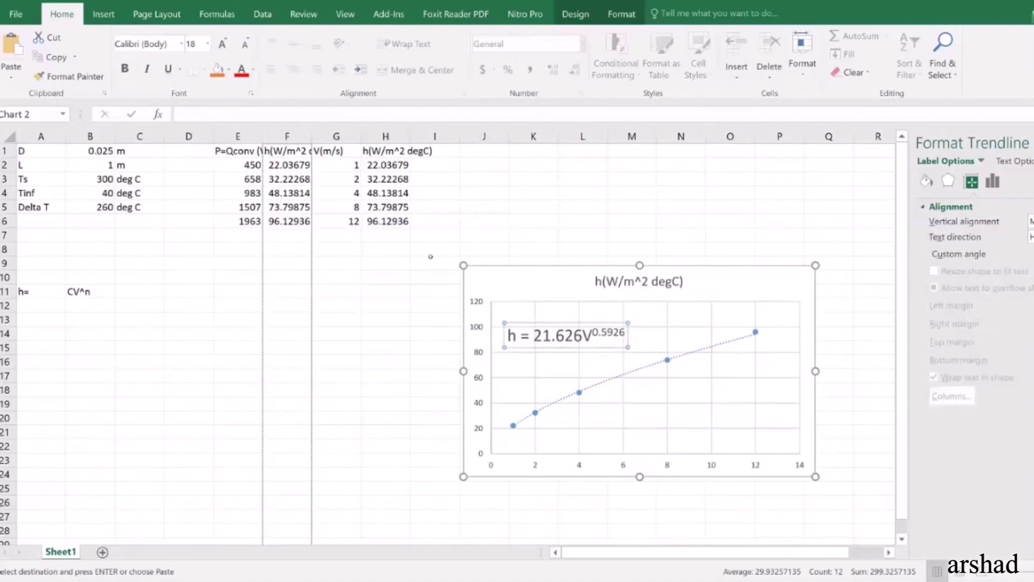
click(515, 360)
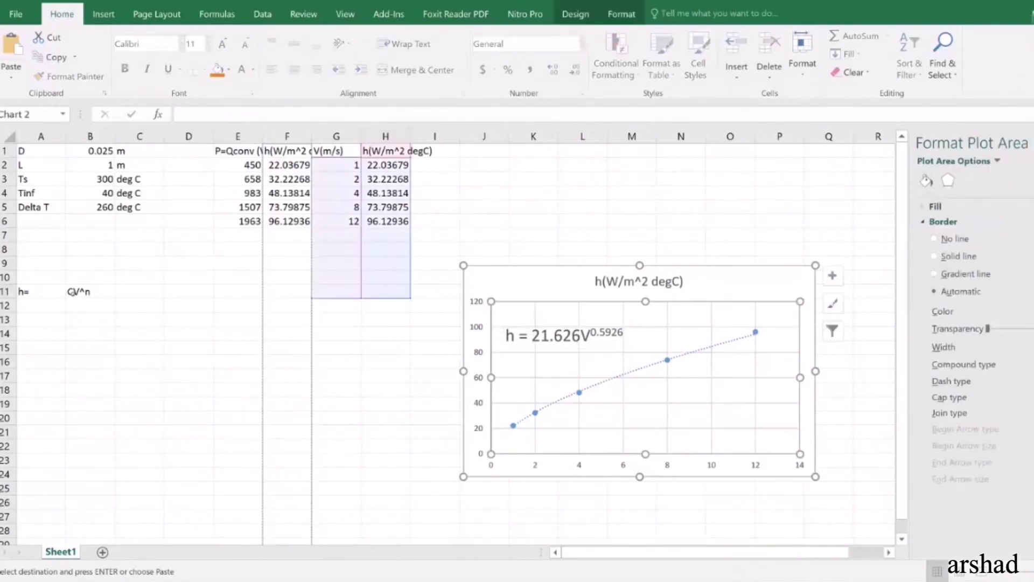
click(549, 337)
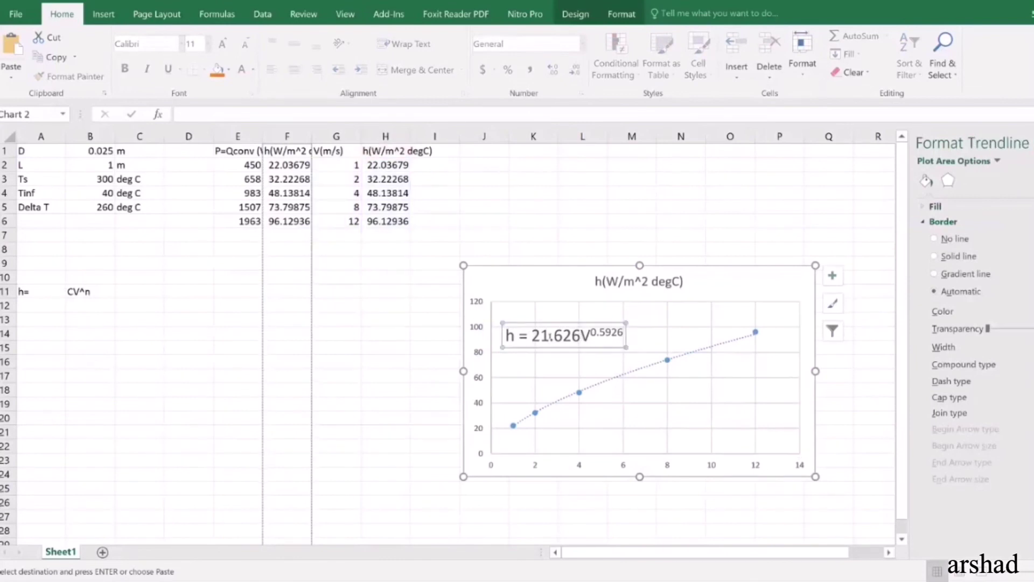
click(540, 336)
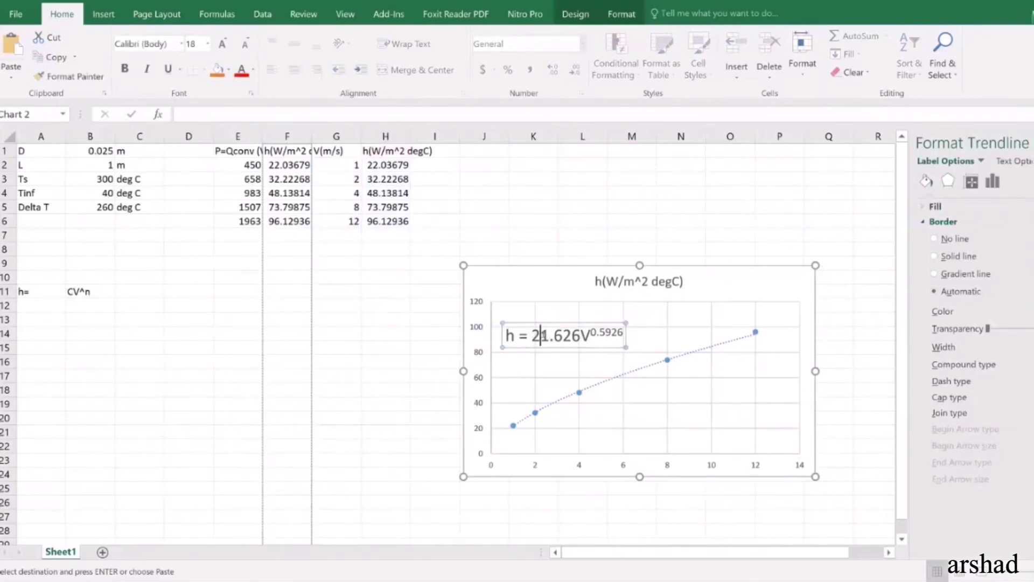
drag(532, 336, 580, 335)
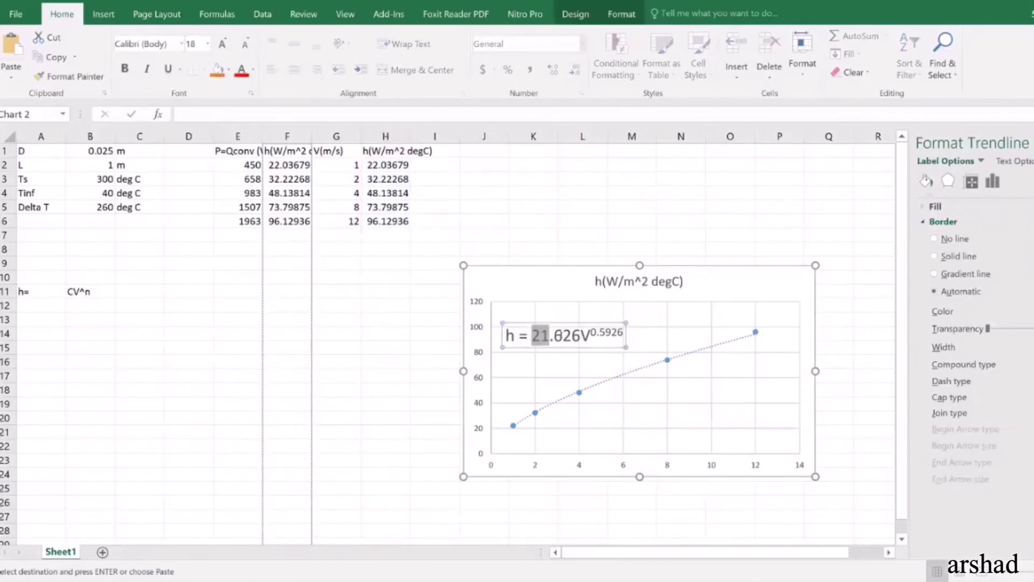
click(96, 319)
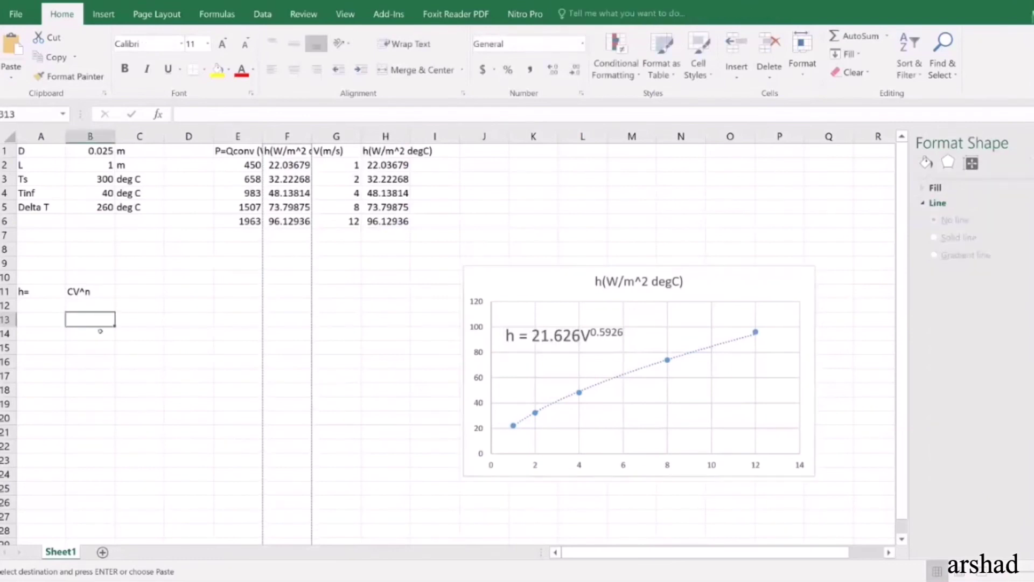
Enter C = 21.626 in B13 and the (ans.) note in C13.
text(C)
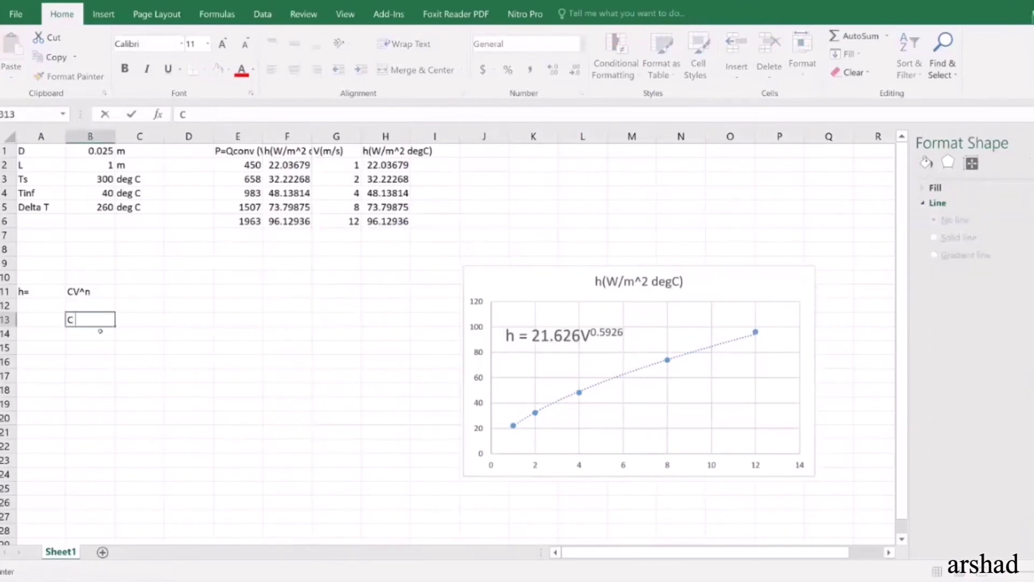
text( = )
text(21)
text(.63)
text(62)
key(Tab)
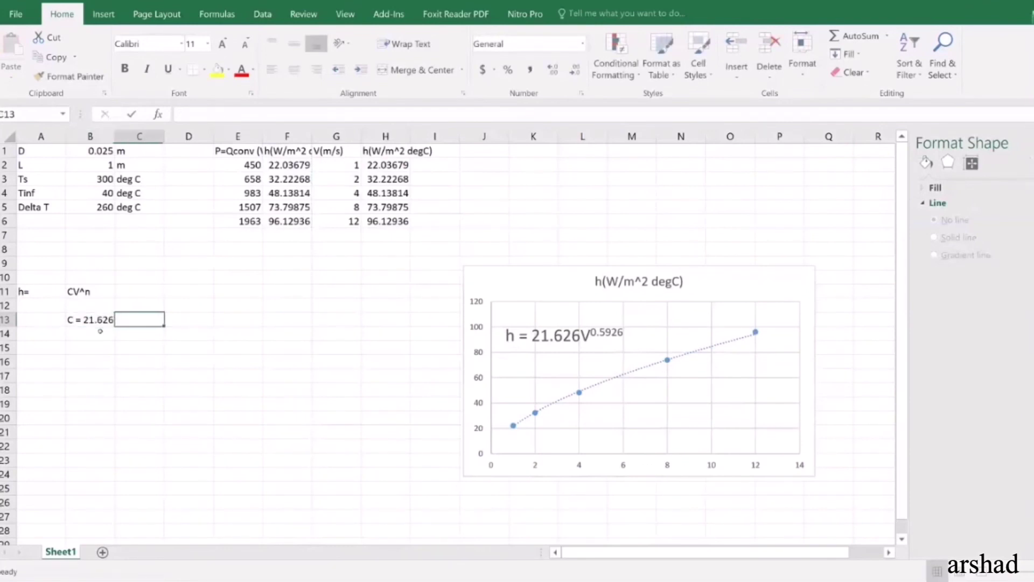
text((ans.)
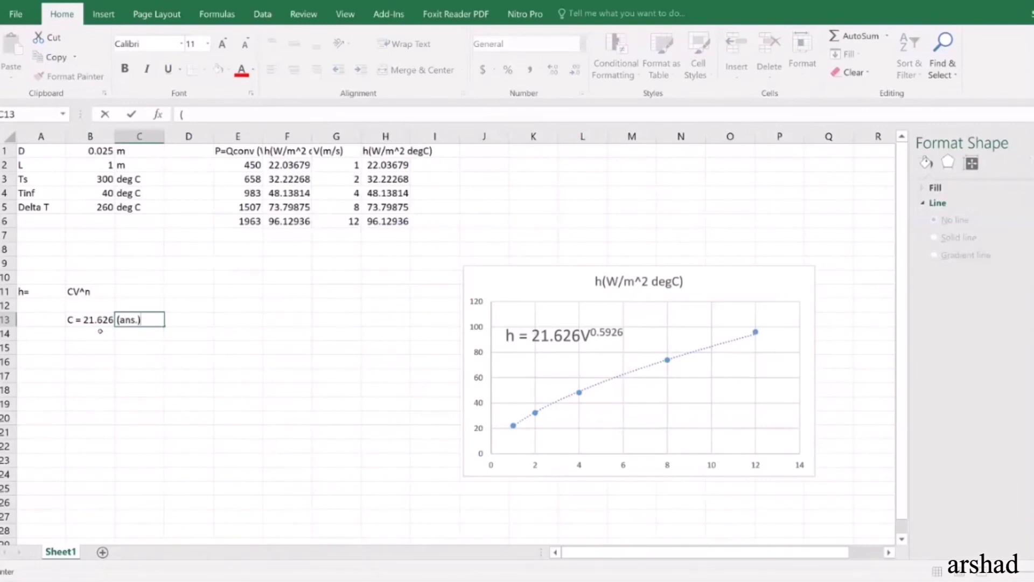
Enter n = 0.5926 in B14 and the (ans.) note in C14.
click(101, 331)
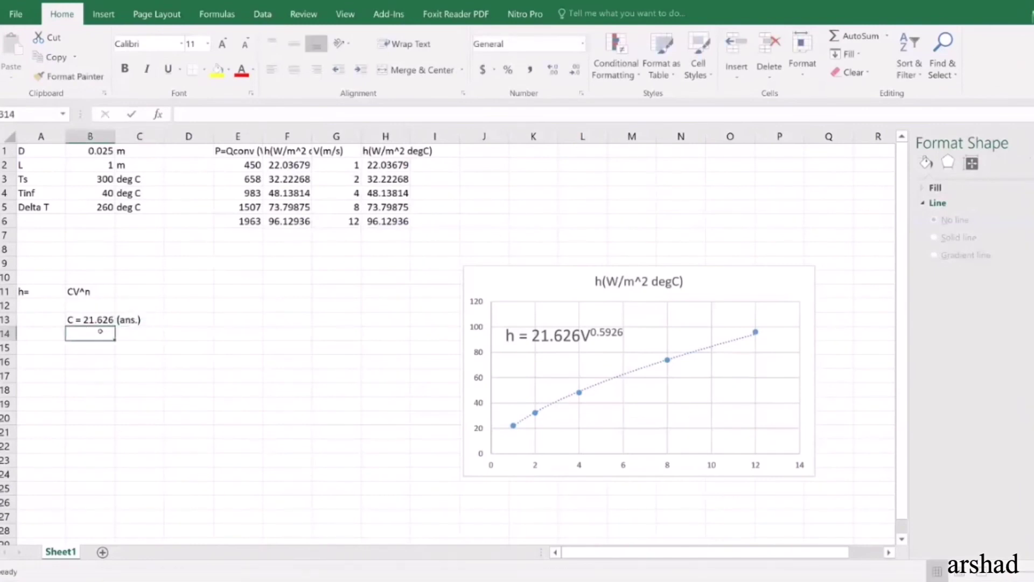
text(V)
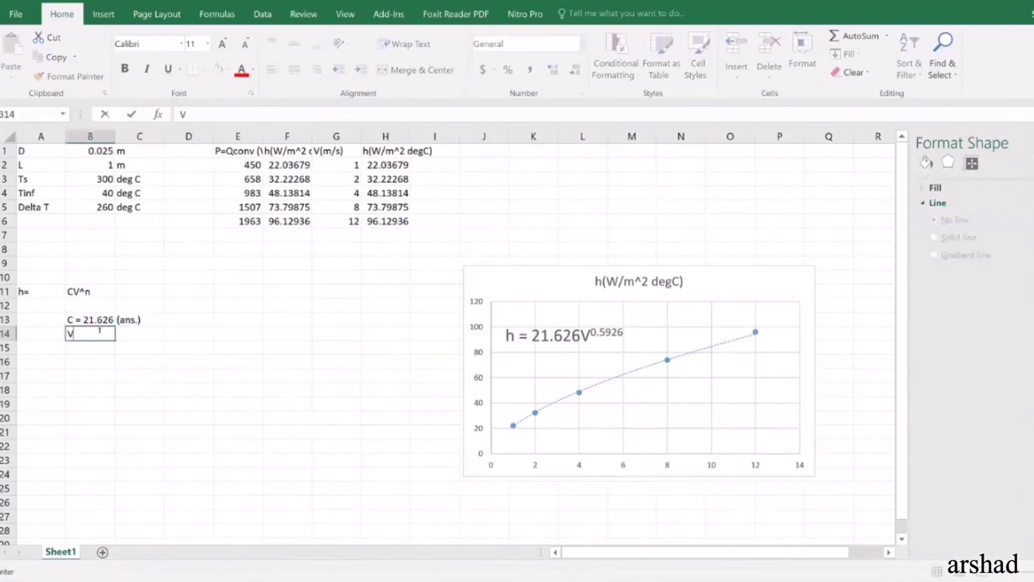
text( =)
key(BackSpace)
key(BackSpace)
key(BackSpace)
text(n)
text( = 0.)
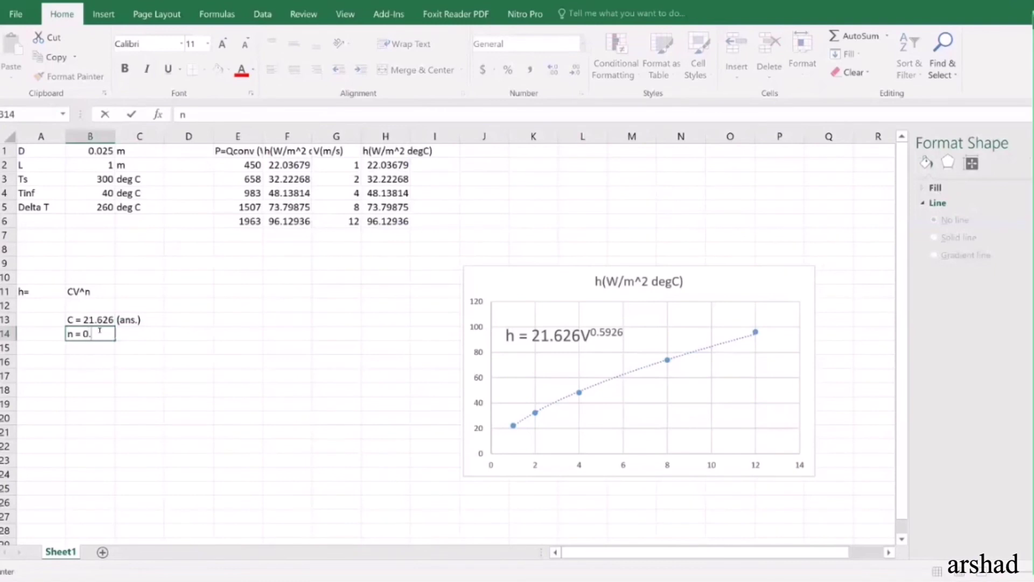
text(5926)
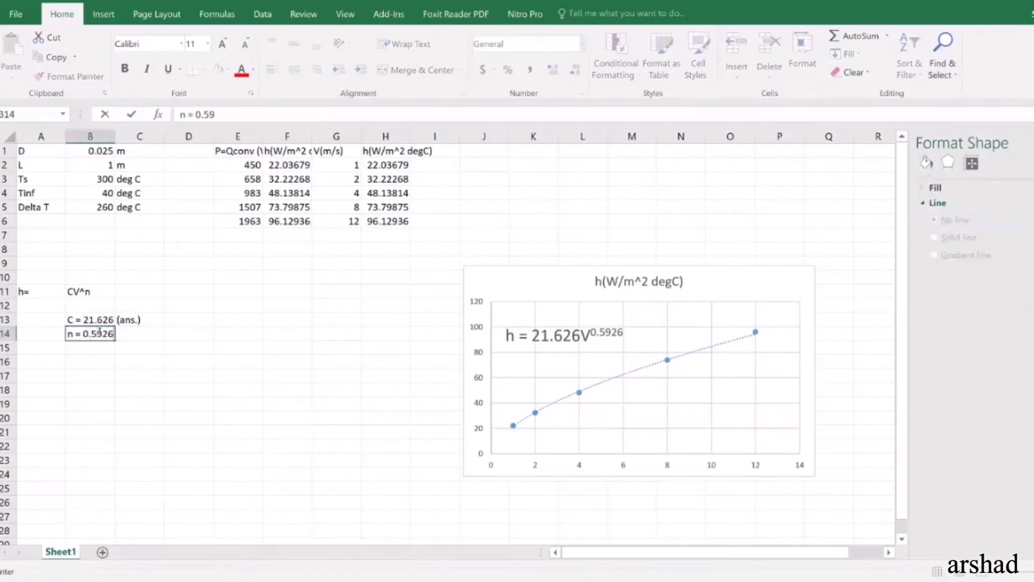
key(Tab)
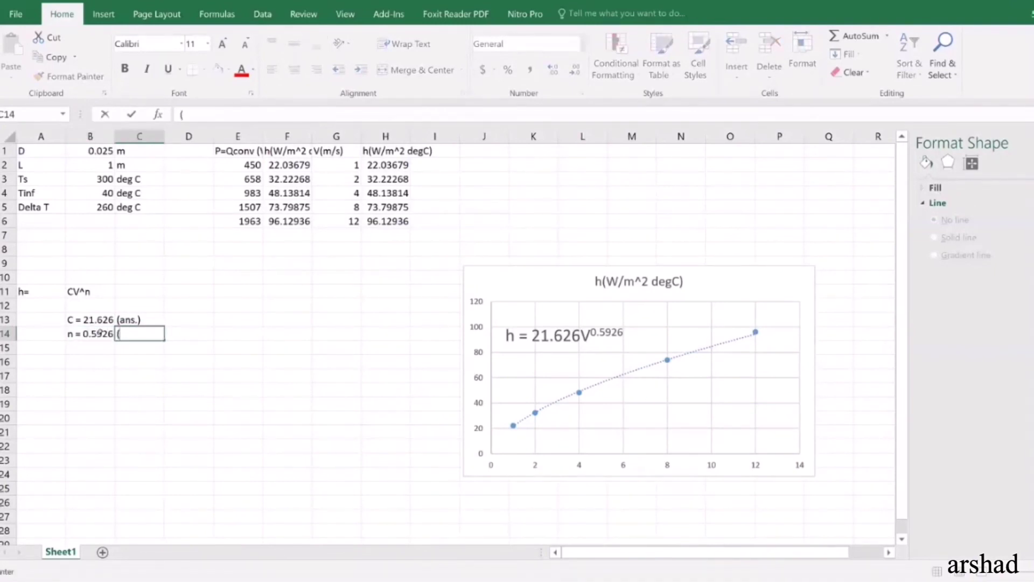
text((n)
text(ns.)
text())
key(Return)
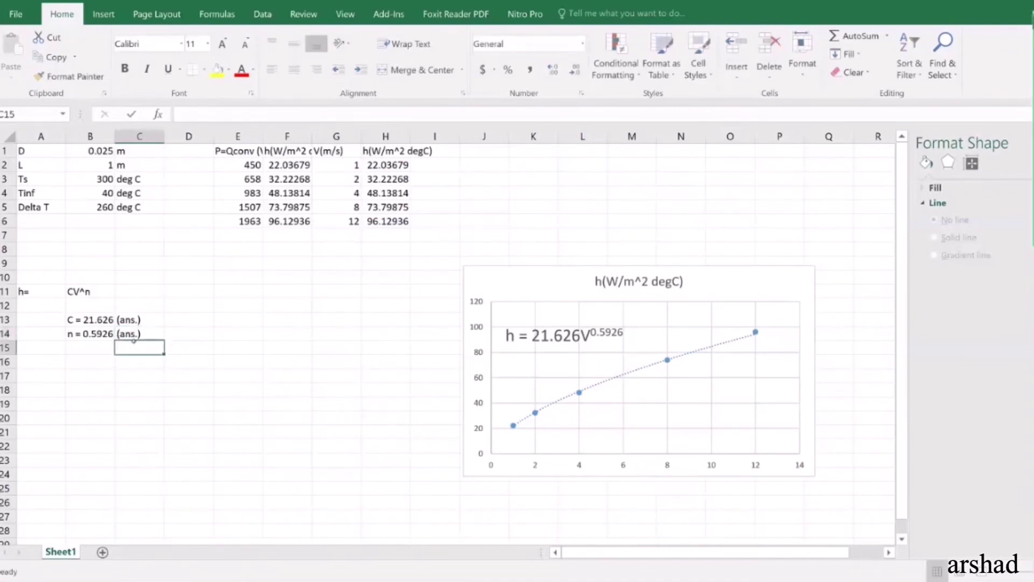
click(481, 291)
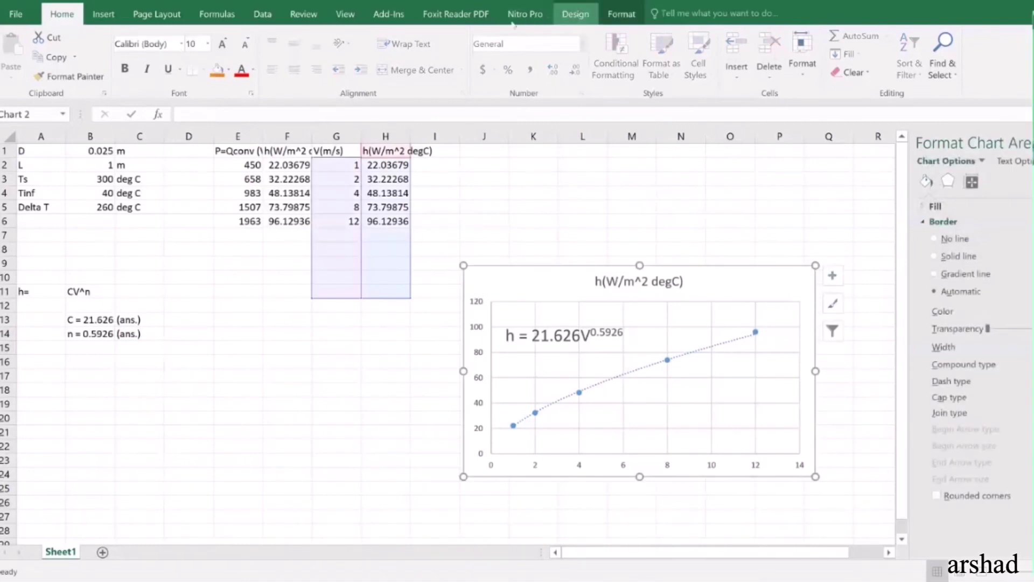
Add a primary horizontal axis title reading 'Velocity, V(m/s)'.
click(584, 18)
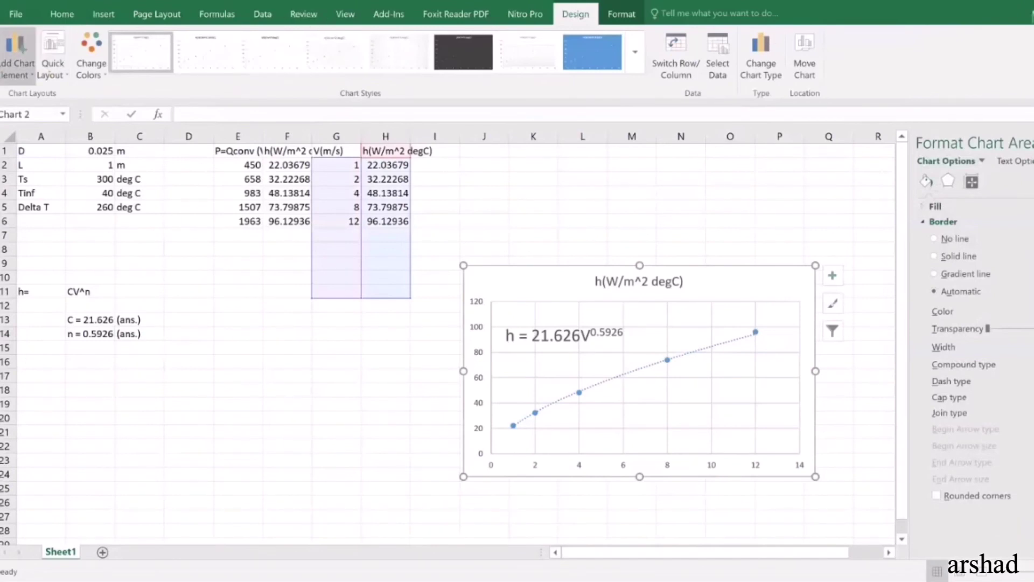
click(17, 59)
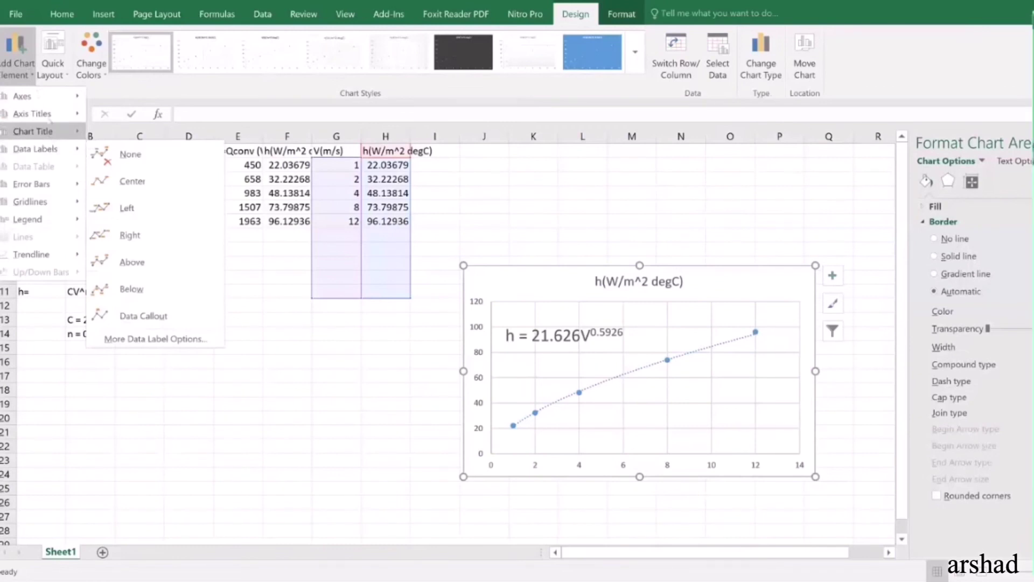
mouse_move(32, 113)
click(148, 121)
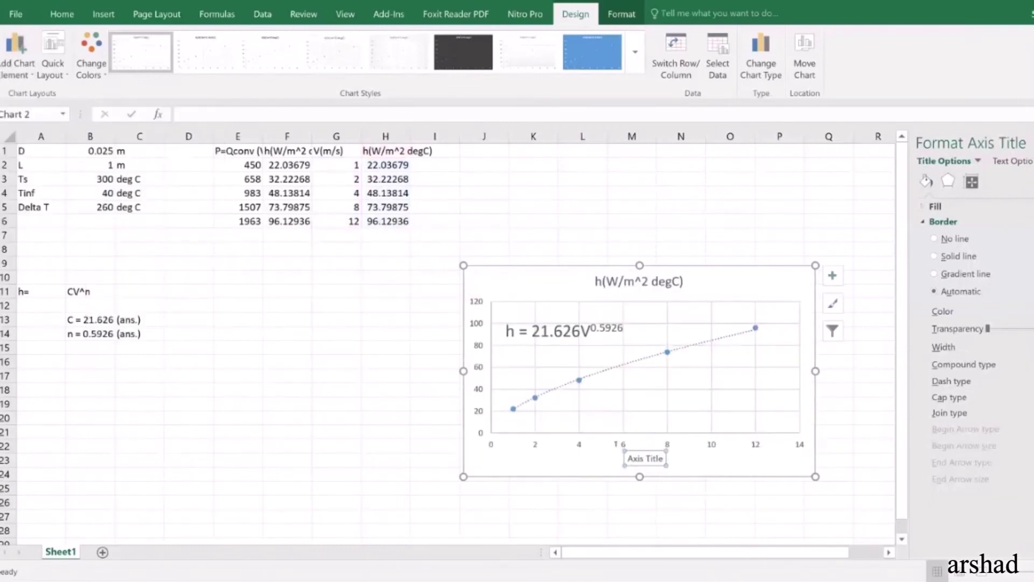
triple_click(636, 458)
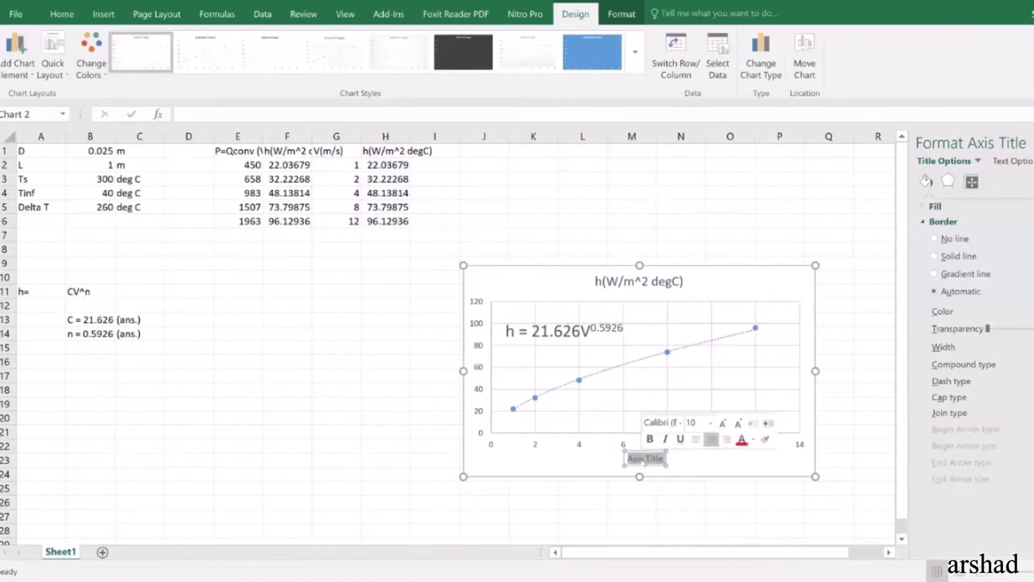
text(Velocity,)
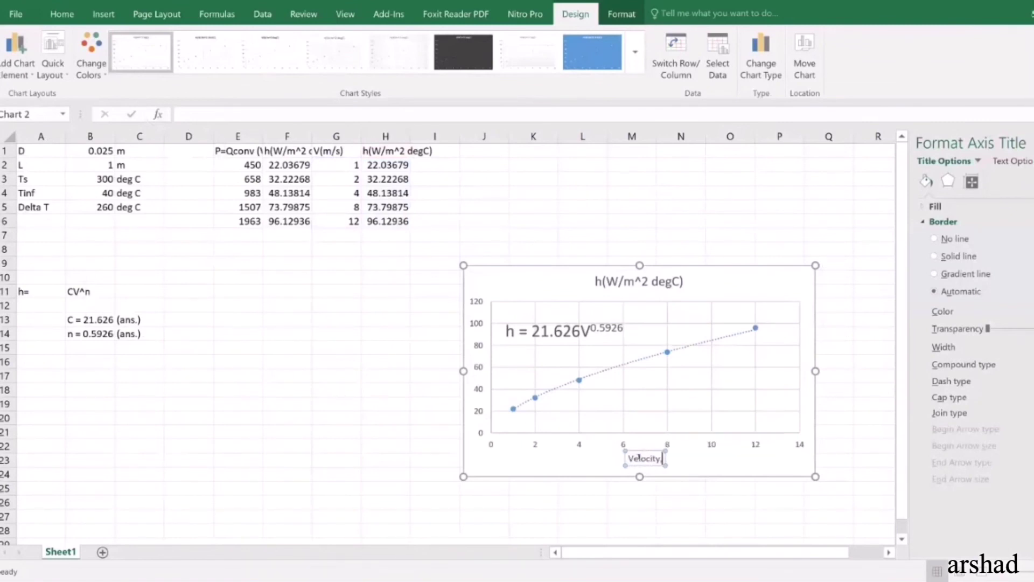
text( V(m/)
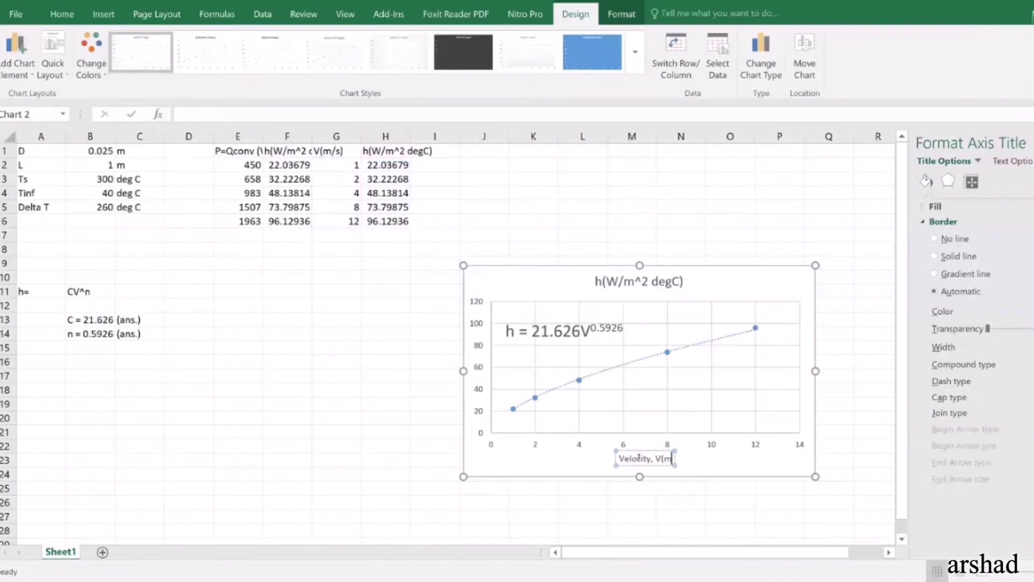
text(s))
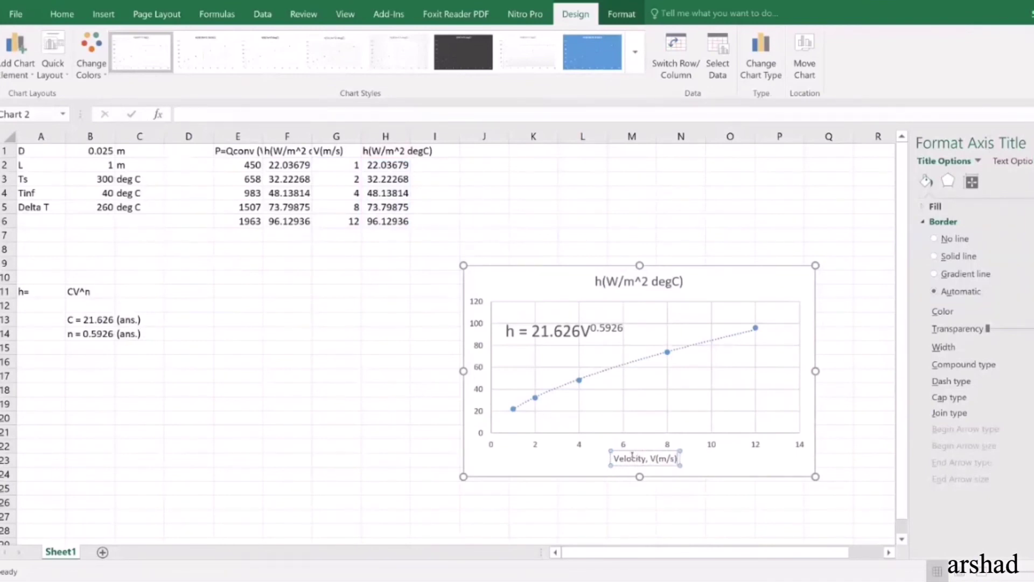
click(503, 465)
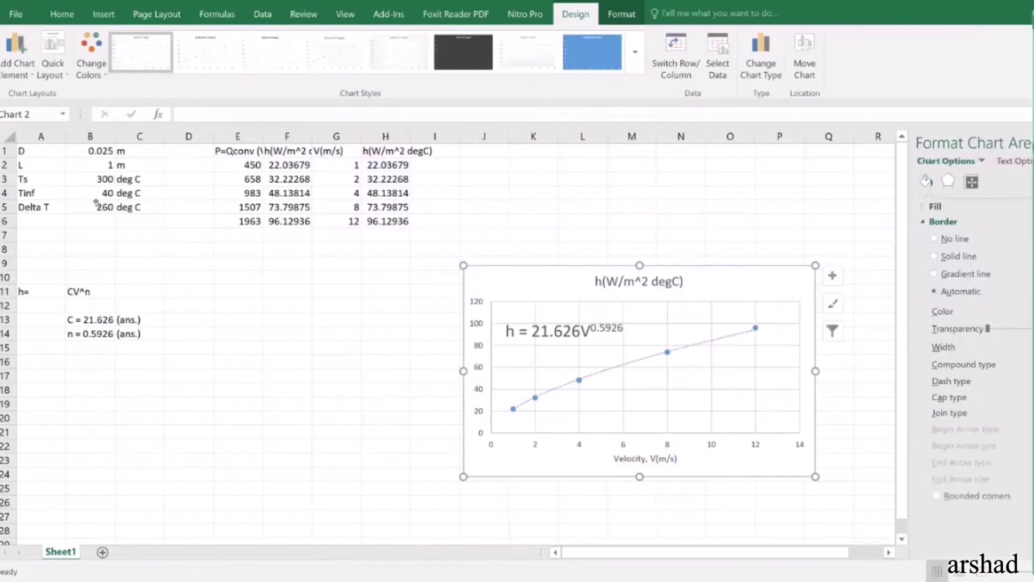
Add the vertical axis title 'heat transfer coefficient, h (W/m^2 deg C)' and check the trendline label.
click(21, 77)
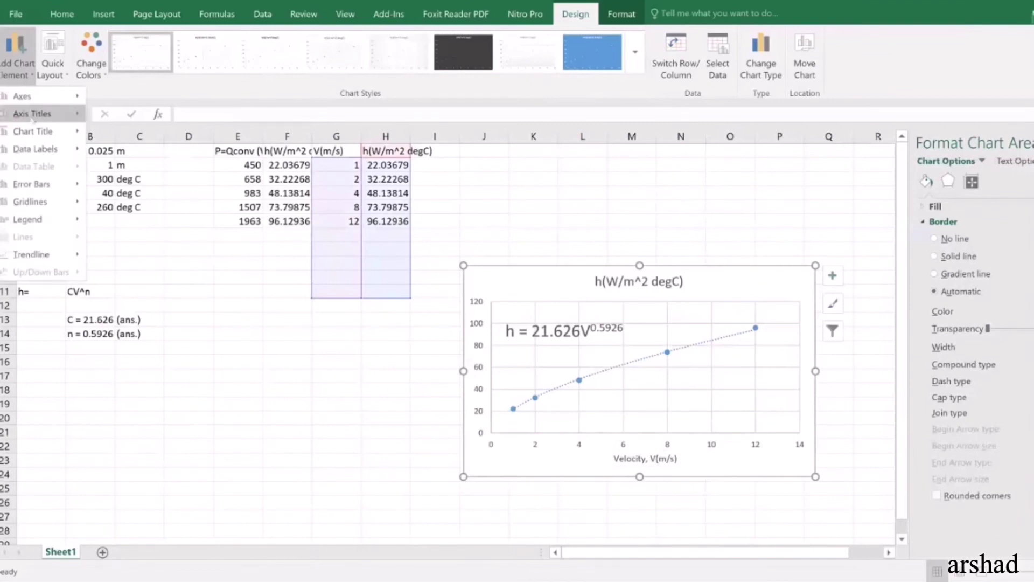
mouse_move(32, 114)
click(153, 146)
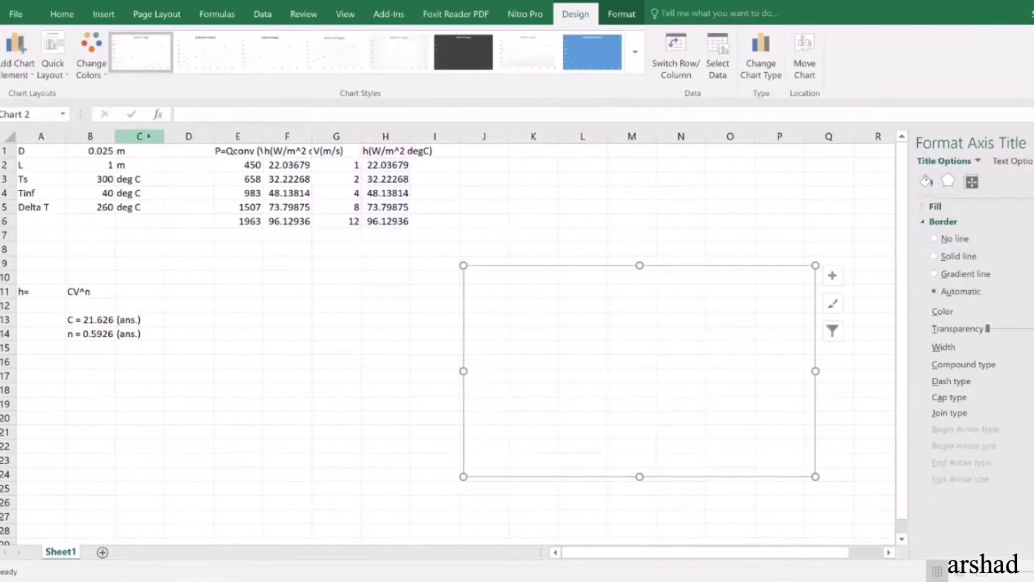
drag(482, 384, 482, 347)
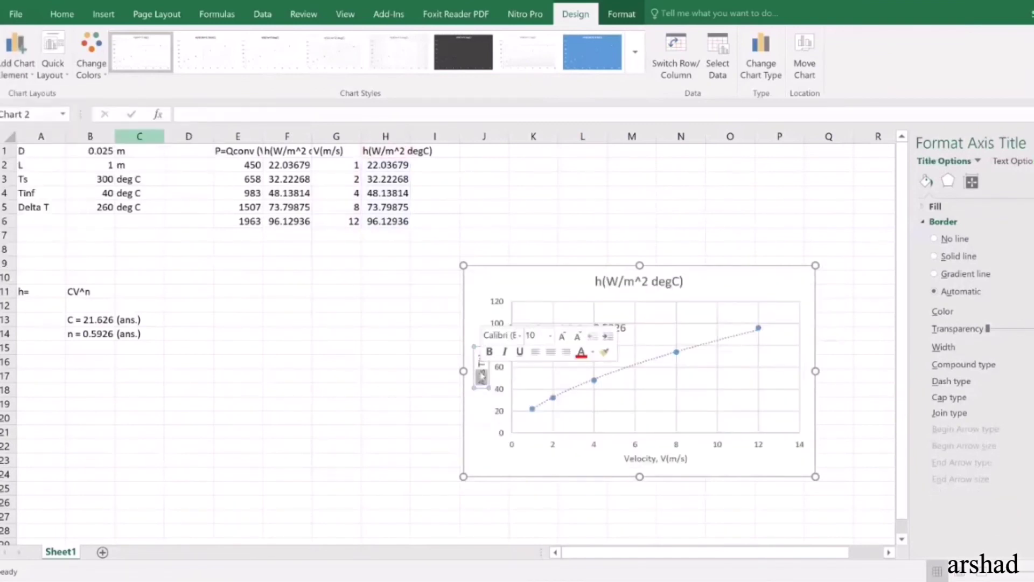
text(heat)
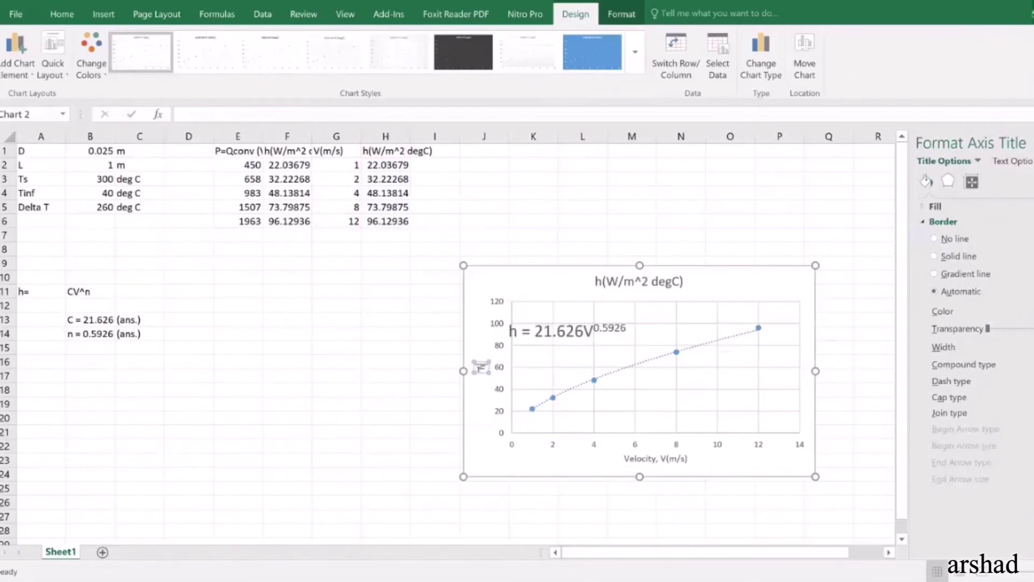
text( trans)
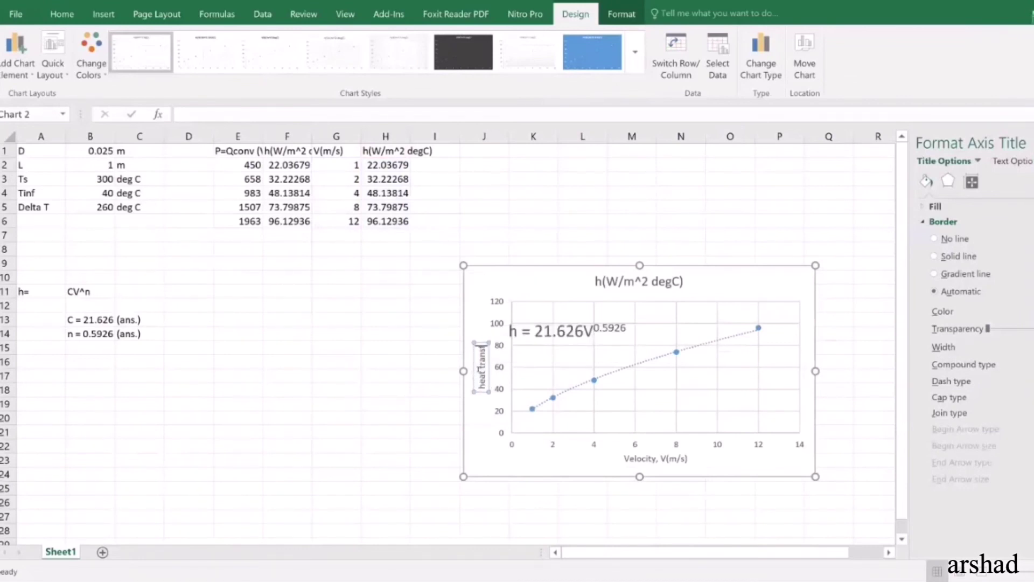
text(fer coefficie)
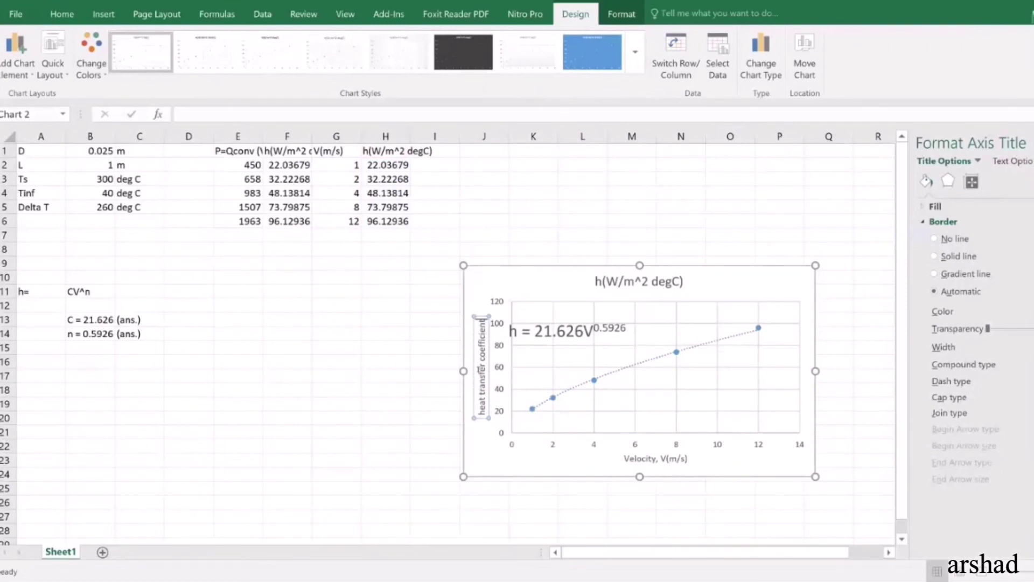
text(nt, h)
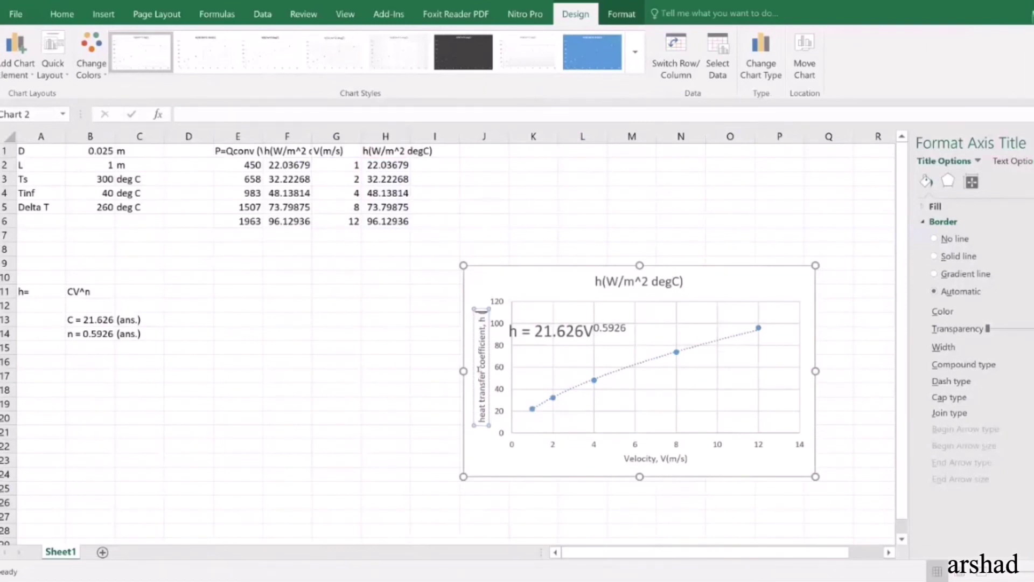
text( (W/m^)
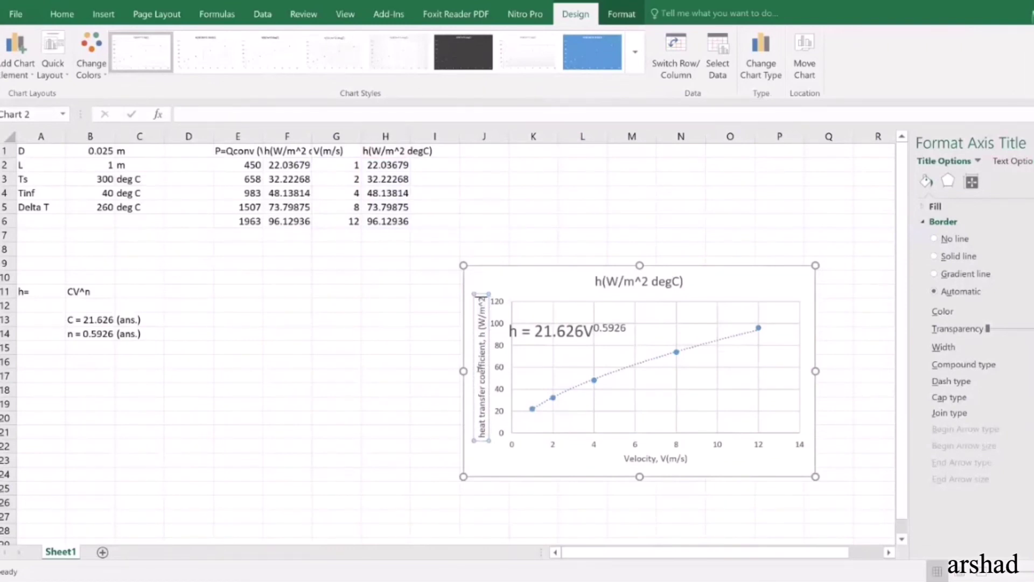
text(2 deg)
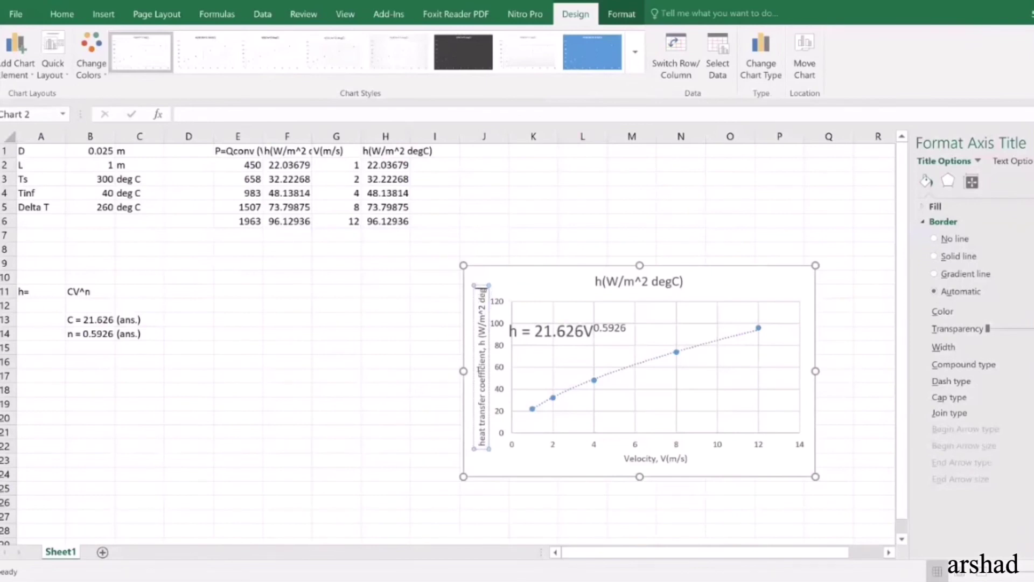
text( C)
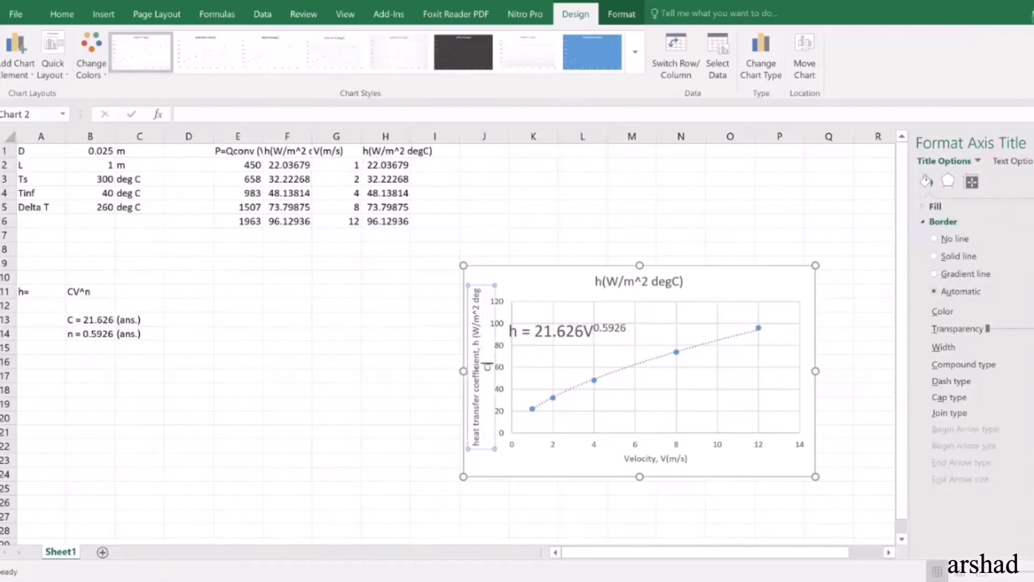
click(525, 501)
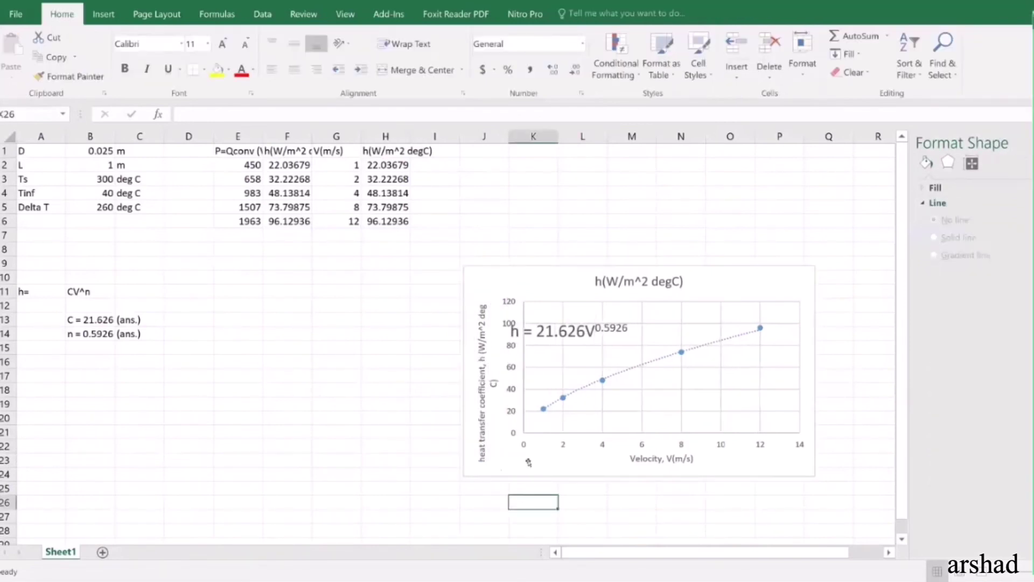
click(543, 461)
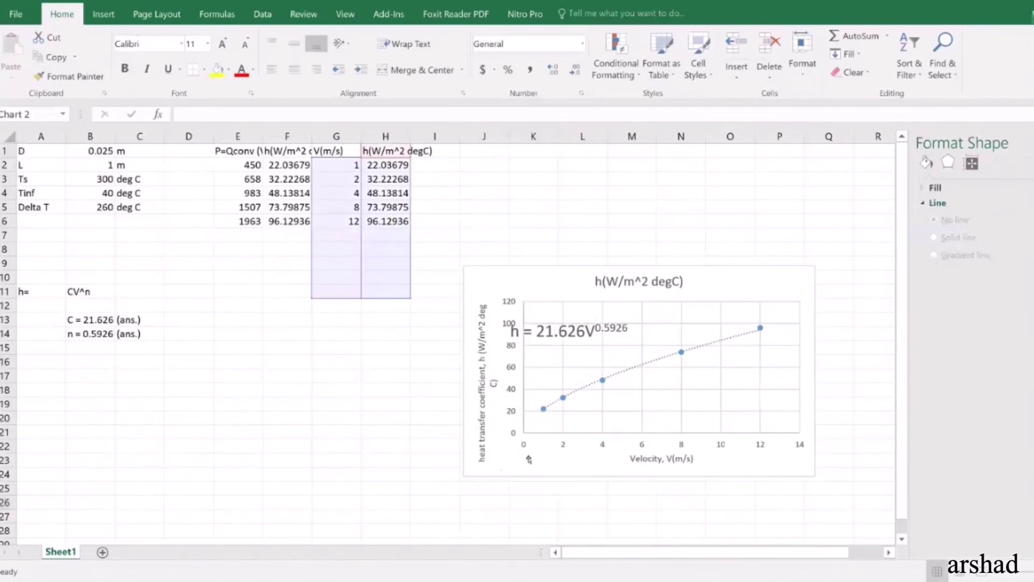
click(558, 334)
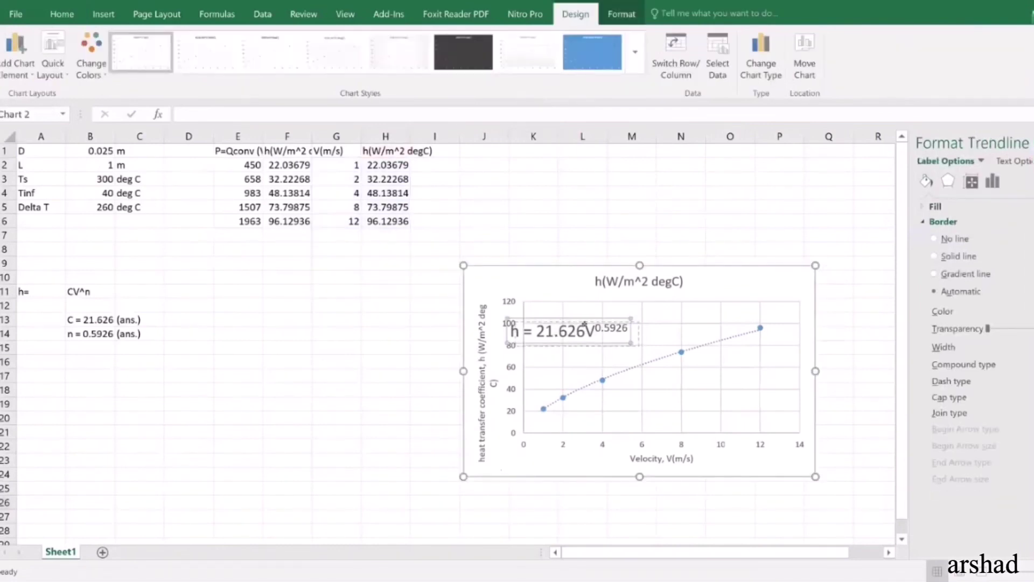
click(384, 367)
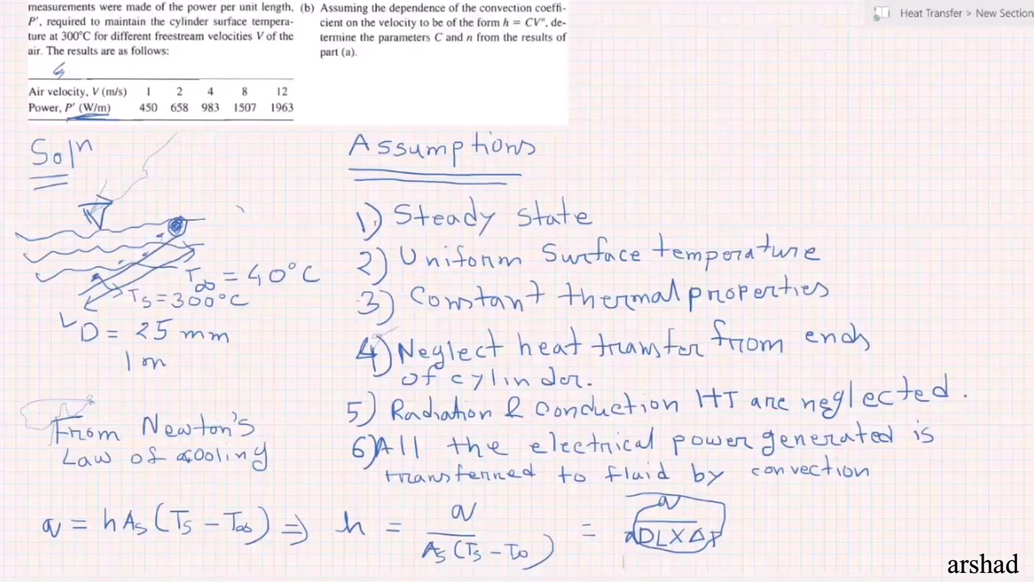
scroll(347, 106, up, 2)
scroll(347, 107, up, 1)
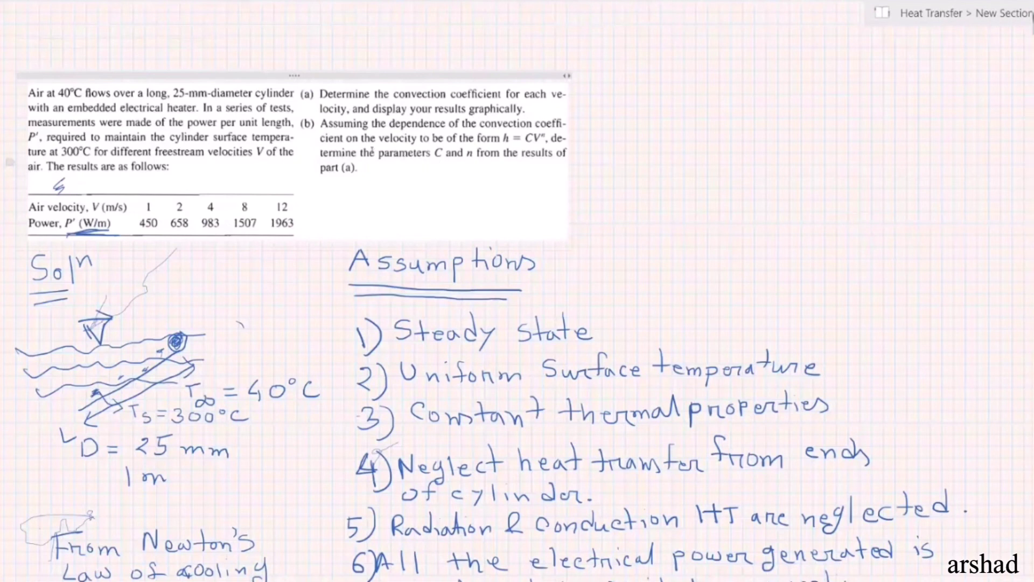
click(509, 137)
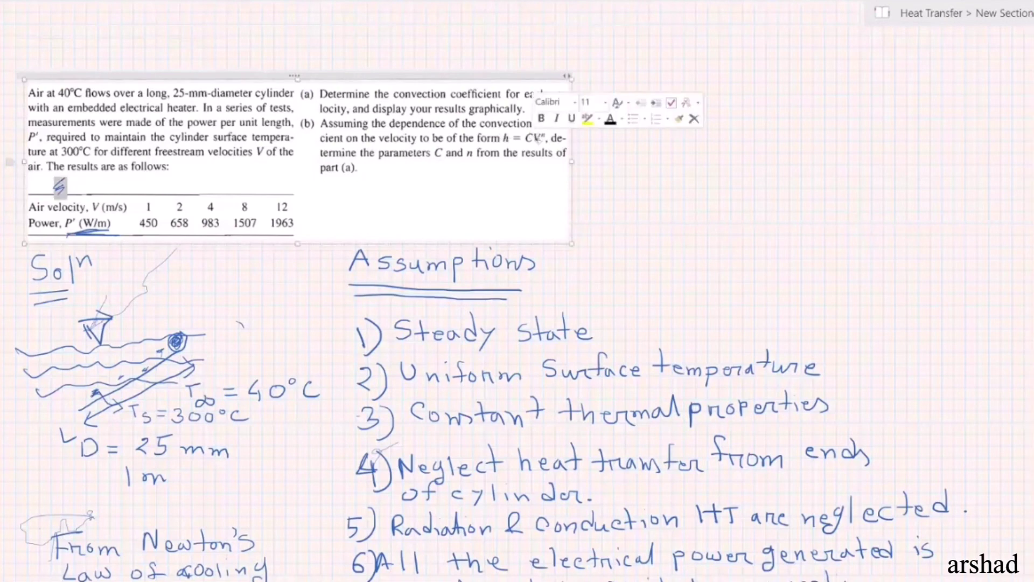